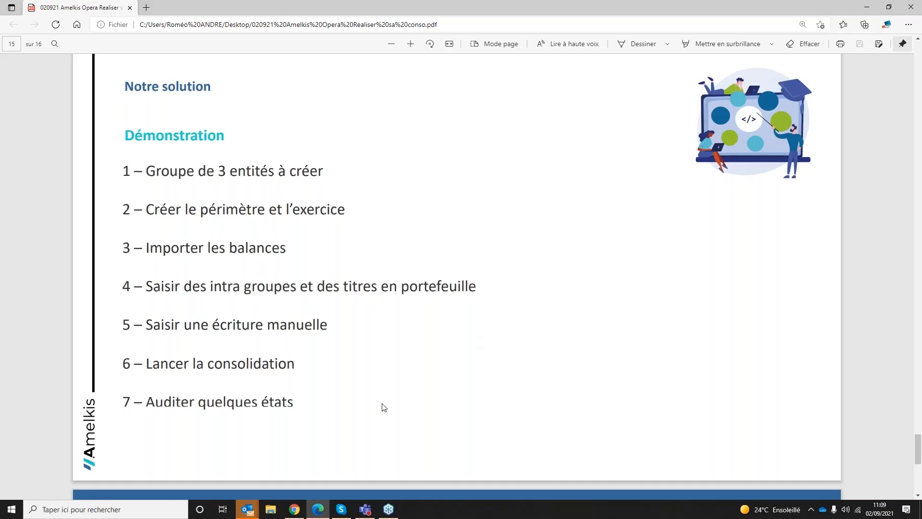
Step: Switch to the Citrix Receiver page in Chrome, launch Opera3 and display its home dashboard
left_click(294, 511)
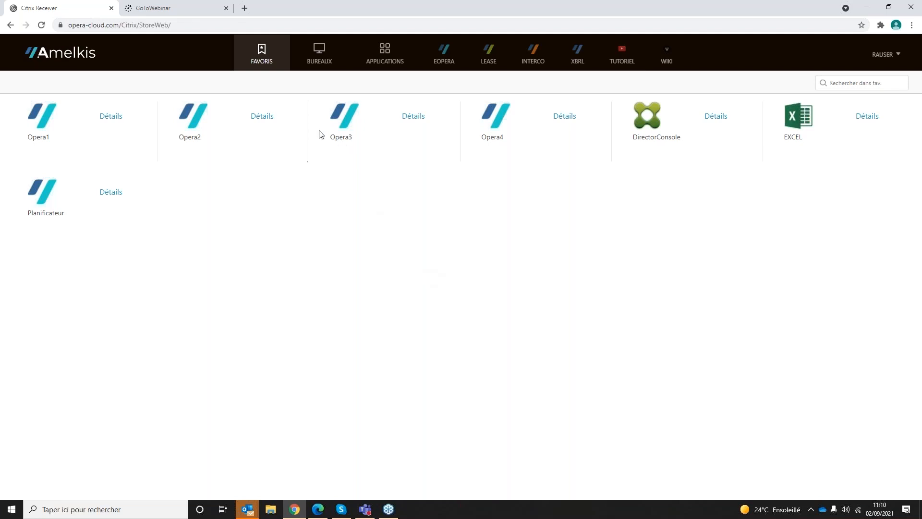
left_click(349, 136)
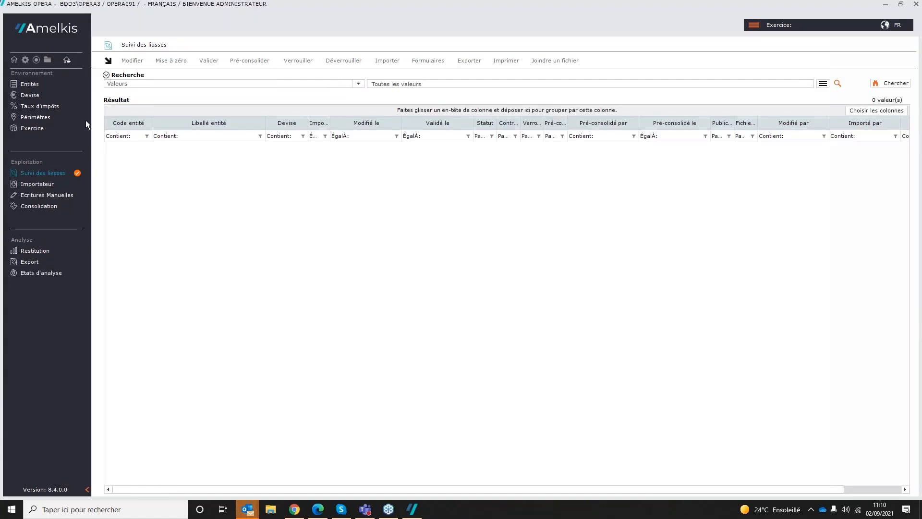
left_click(14, 61)
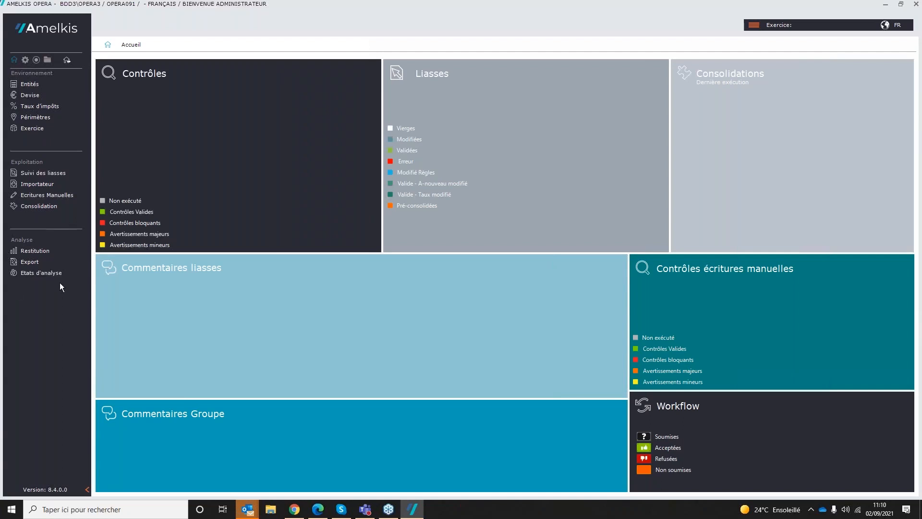
Step: Start a new entity with the code AM and the label "Entité Mère"
left_click(29, 84)
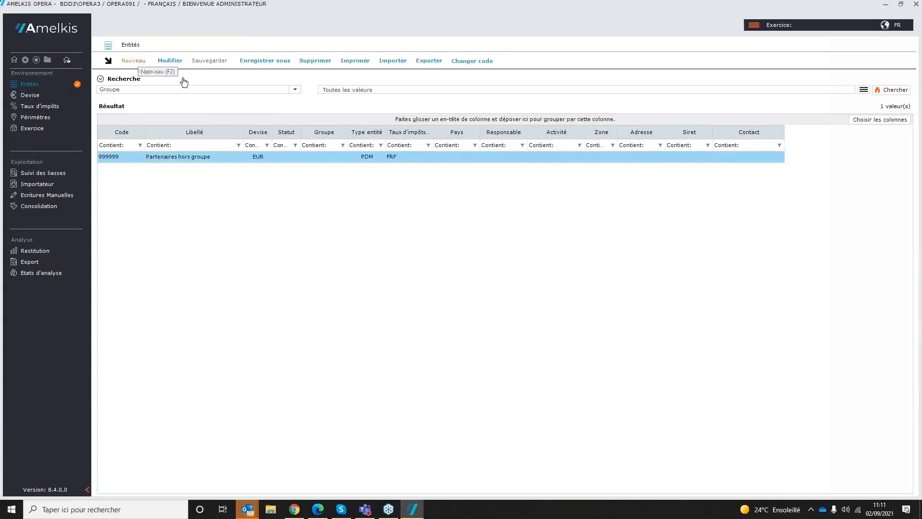
left_click(136, 61)
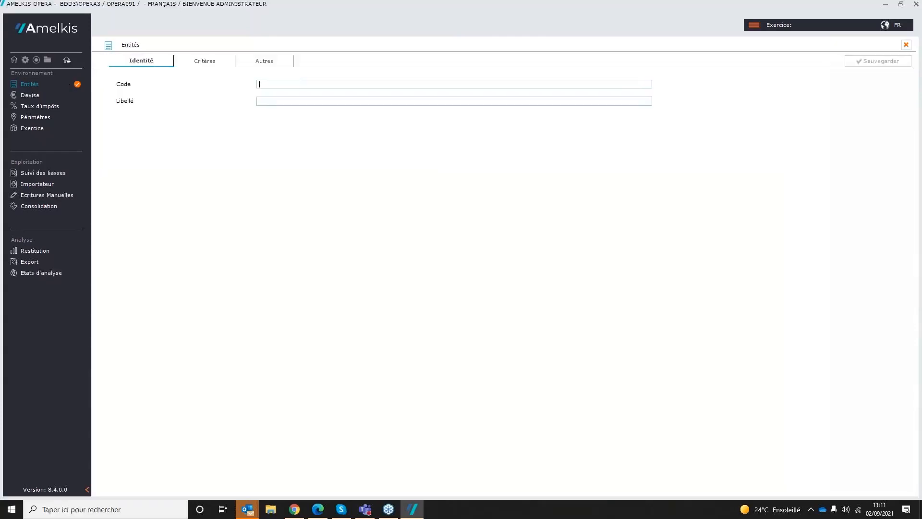
type("AM")
key("Tab")
type("Enti")
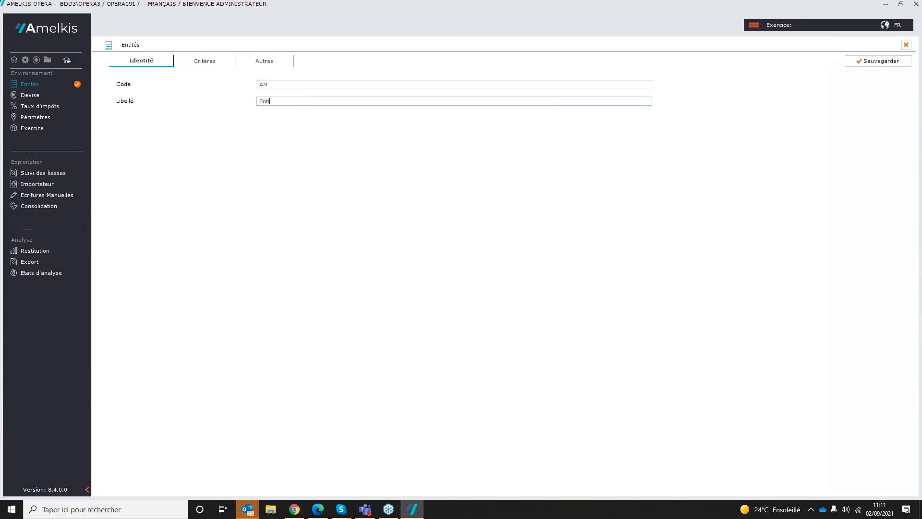
type("té Mère")
Step: Set the parent entity's currency to EUR, its tax rates to FRF and its entity type to M - Mère ou sous-mère
left_click(214, 62)
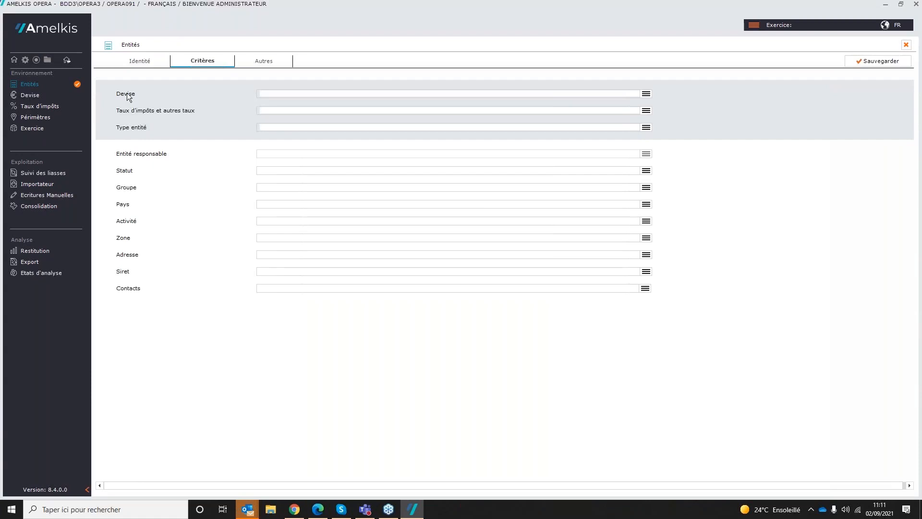
left_click(647, 94)
double_click(353, 253)
double_click(366, 247)
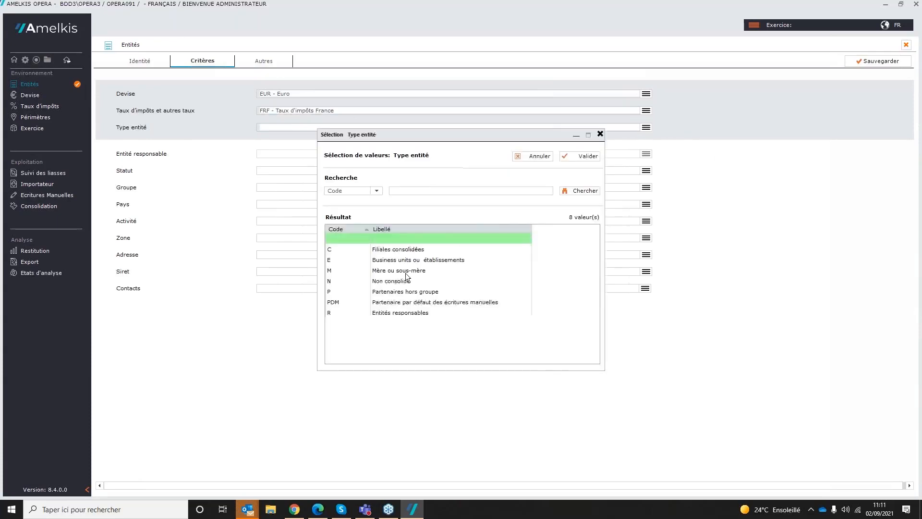
left_click(352, 270)
double_click(352, 270)
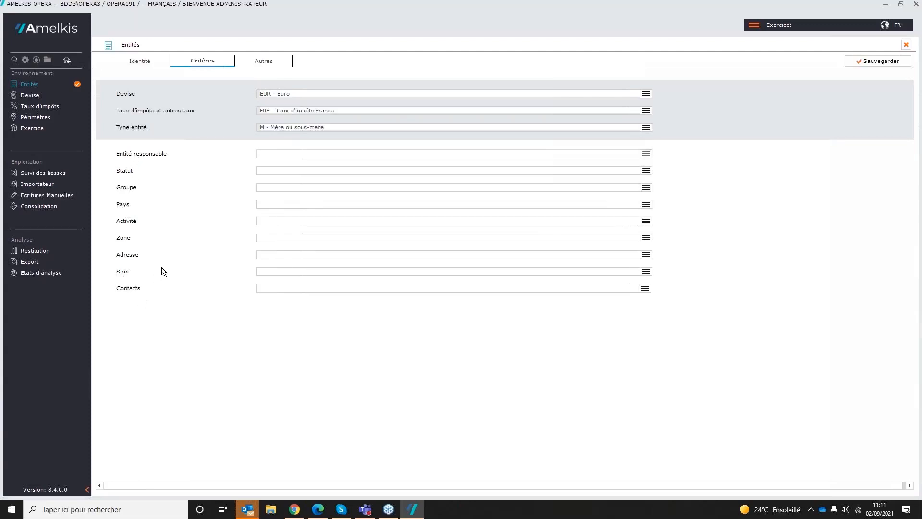
Step: Set the parent entity's country to FRANCE, view its other attributes and save the entity
left_click(646, 204)
double_click(338, 252)
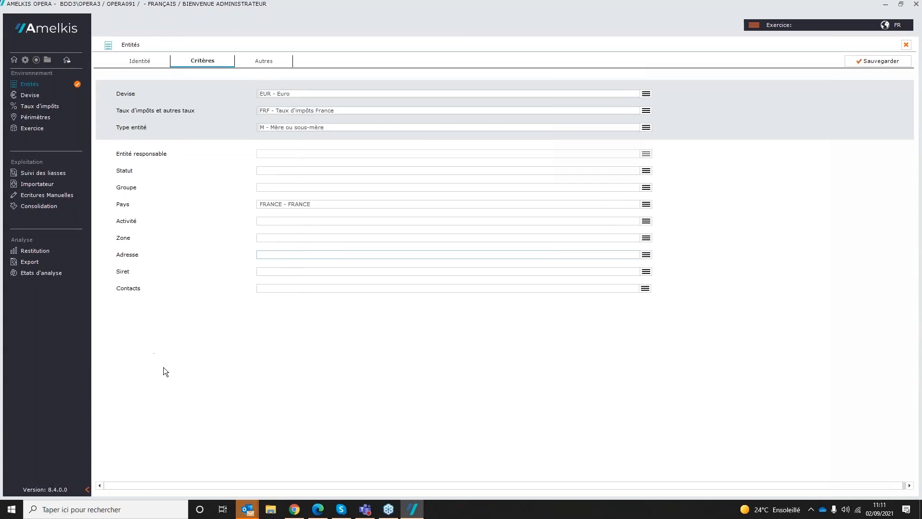
left_click(269, 59)
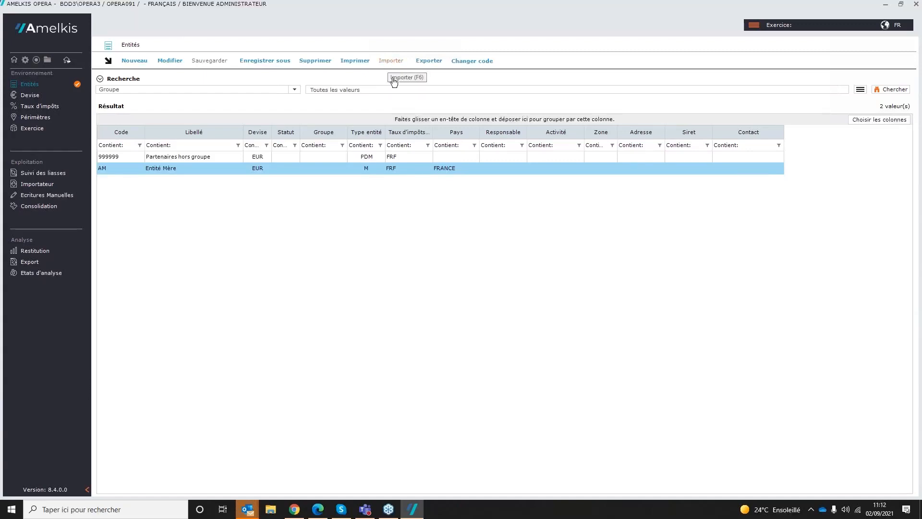
Step: Start another entity with the code A1 and the label "Entité 1"
left_click(131, 62)
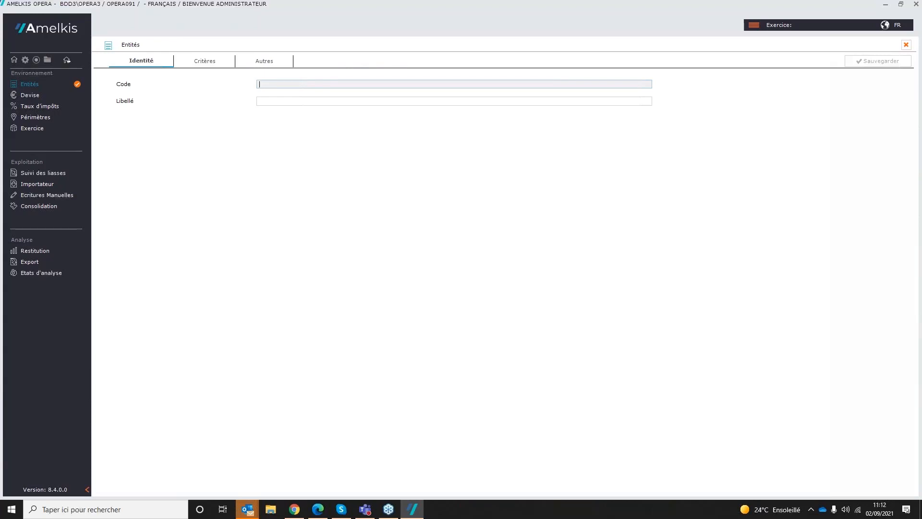
type("A1")
key("Tab")
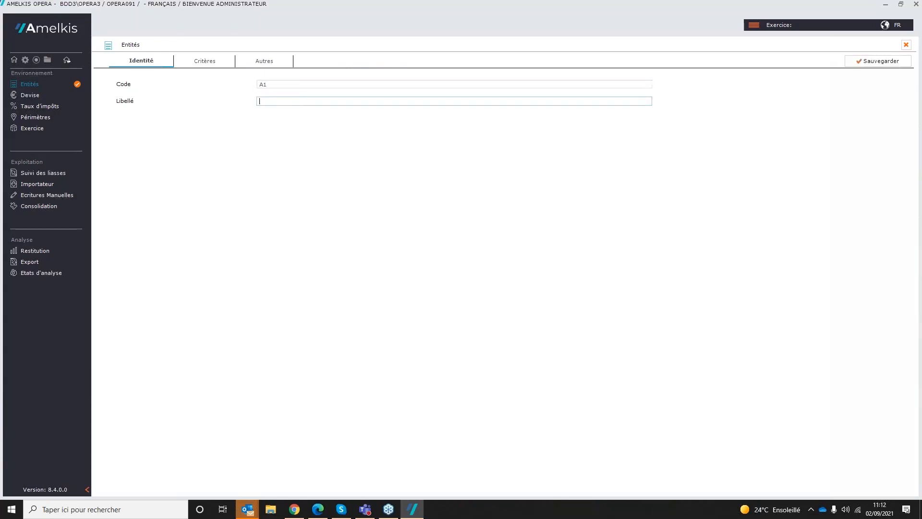
type("Entité 1")
Step: Assign entity A1 the currency EUR, the tax rates FRF and the entity type C - Filiales consolidées
left_click(203, 60)
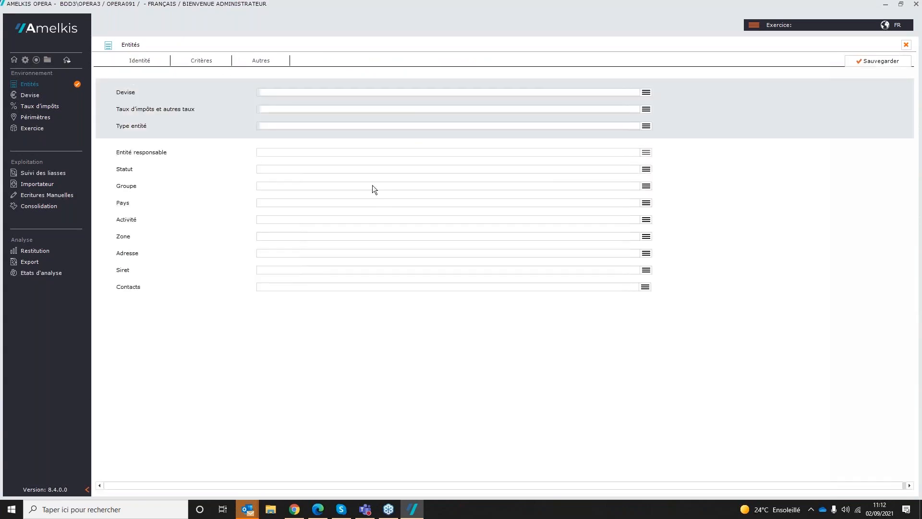
left_click(647, 93)
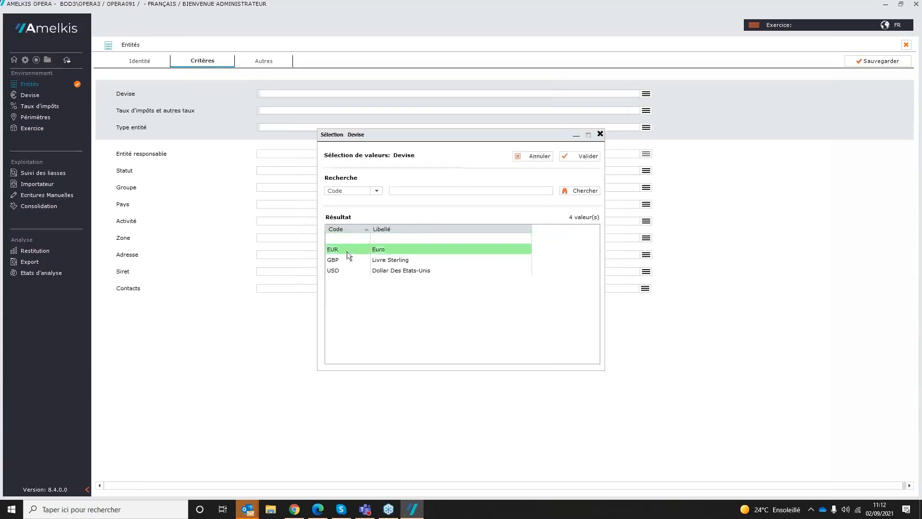
double_click(347, 253)
left_click(647, 111)
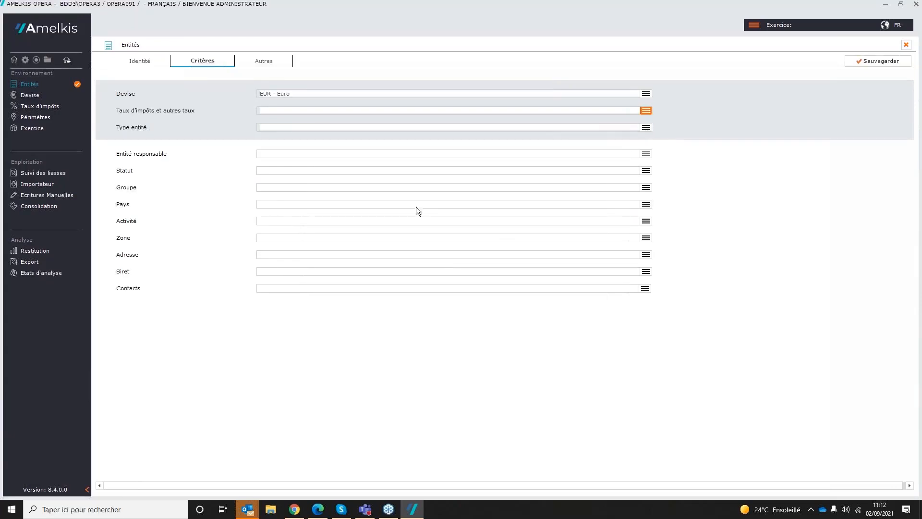
double_click(332, 247)
left_click(646, 127)
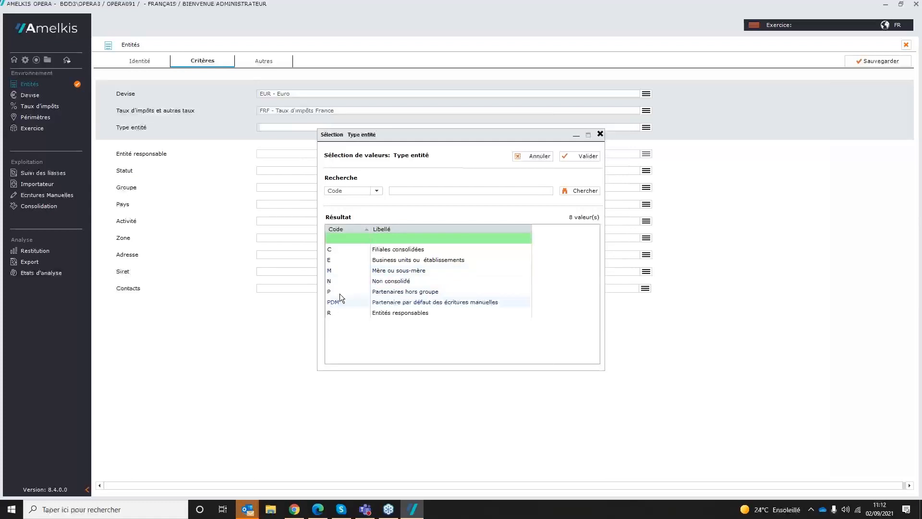
double_click(339, 250)
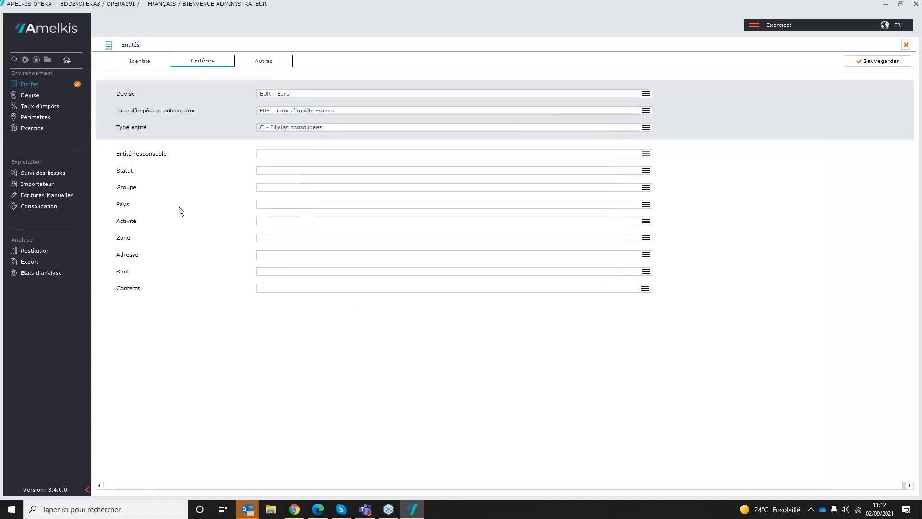
Step: Set the country of entity A1 to FRANCE and save the entity
left_click(646, 204)
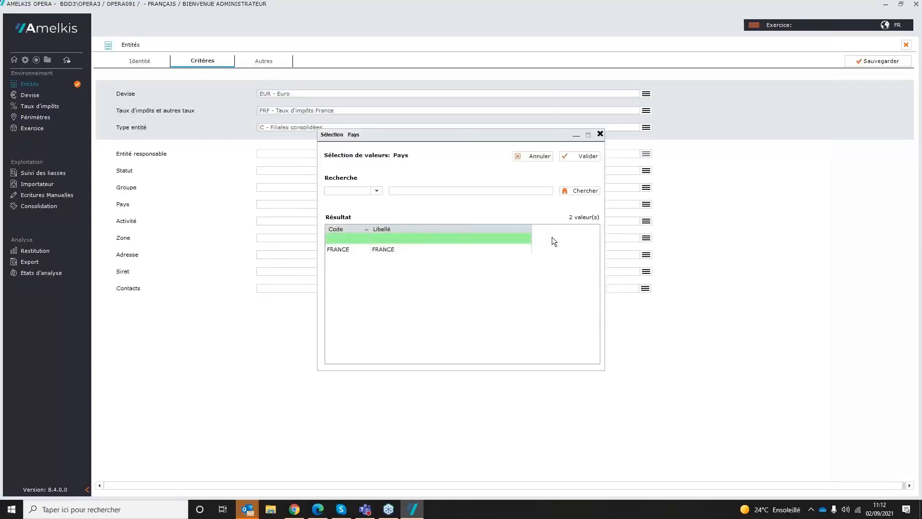
double_click(388, 249)
left_click(865, 62)
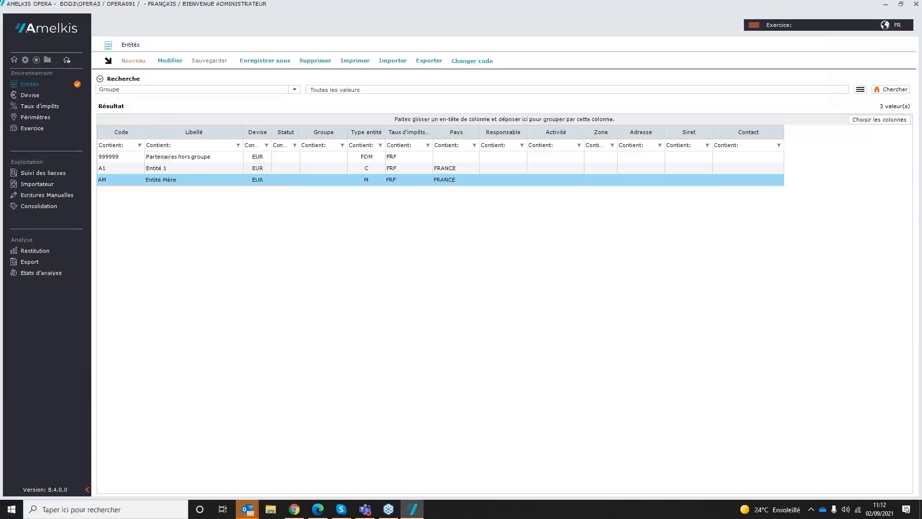
Step: Start a third entity with the code A2 and the label "Entité A2"
left_click(134, 61)
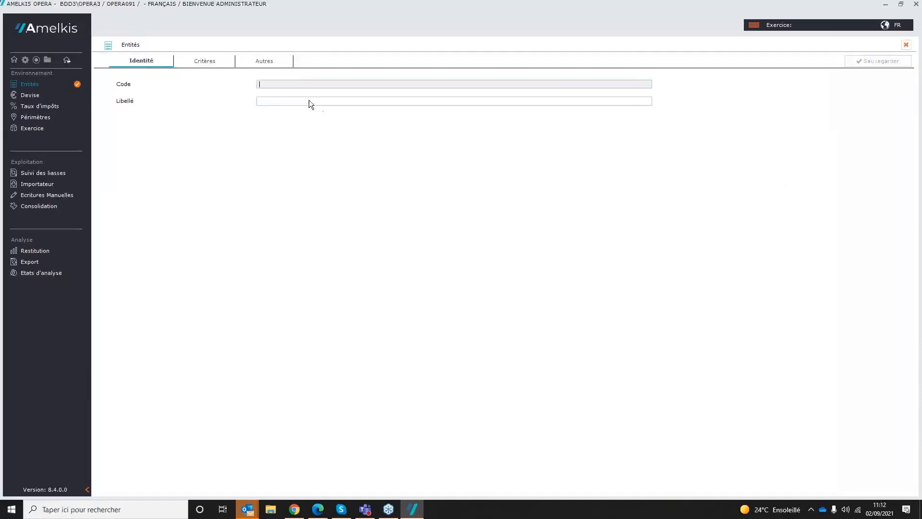
type("A2")
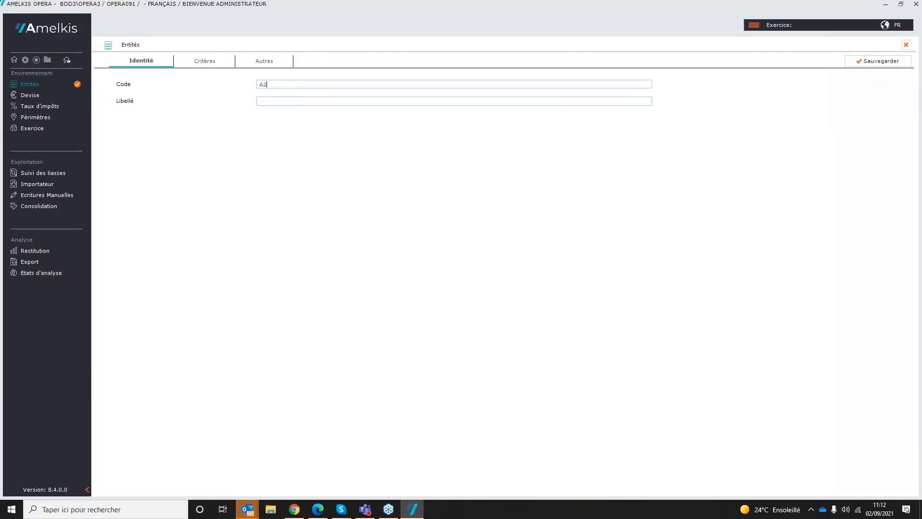
key("Tab")
type("E")
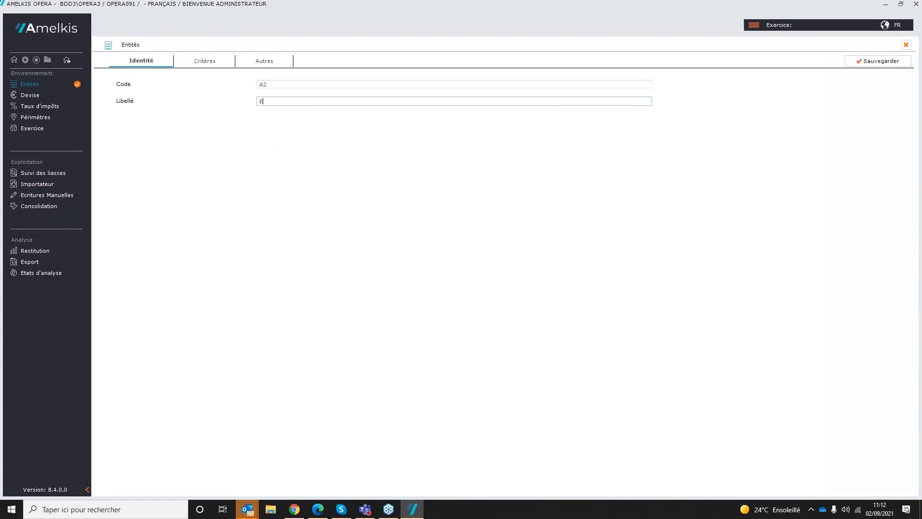
type("nt")
type("2")
Step: Assign entity A2 the currency EUR, the tax rates FRF and the entity type C - Filiales consolidées
left_click(214, 66)
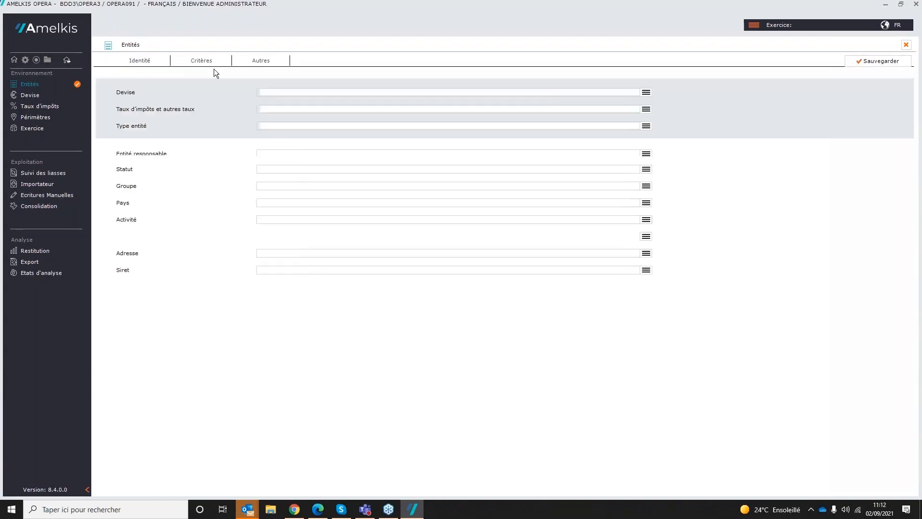
left_click(646, 93)
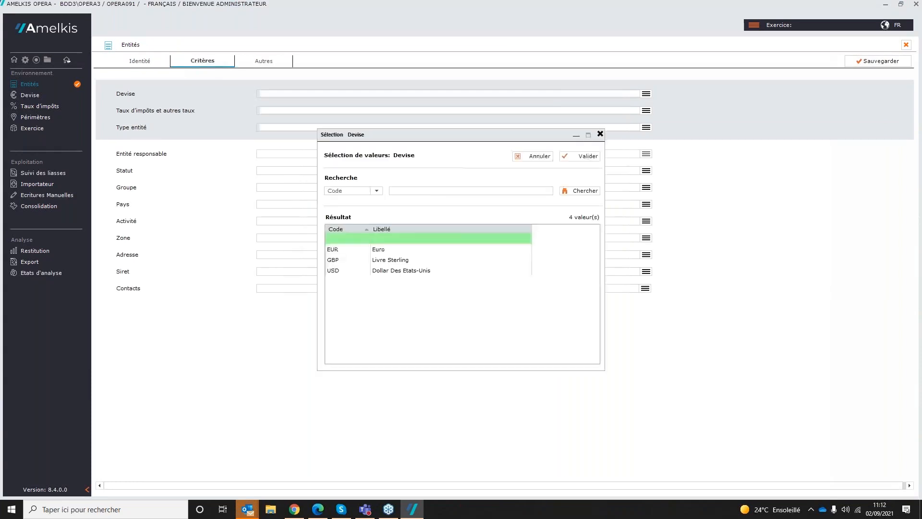
double_click(443, 246)
left_click(647, 110)
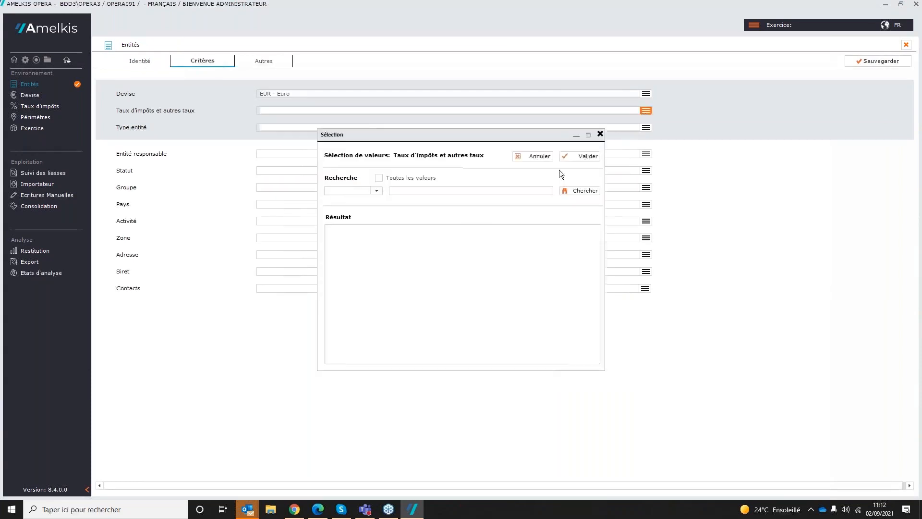
double_click(497, 247)
left_click(647, 128)
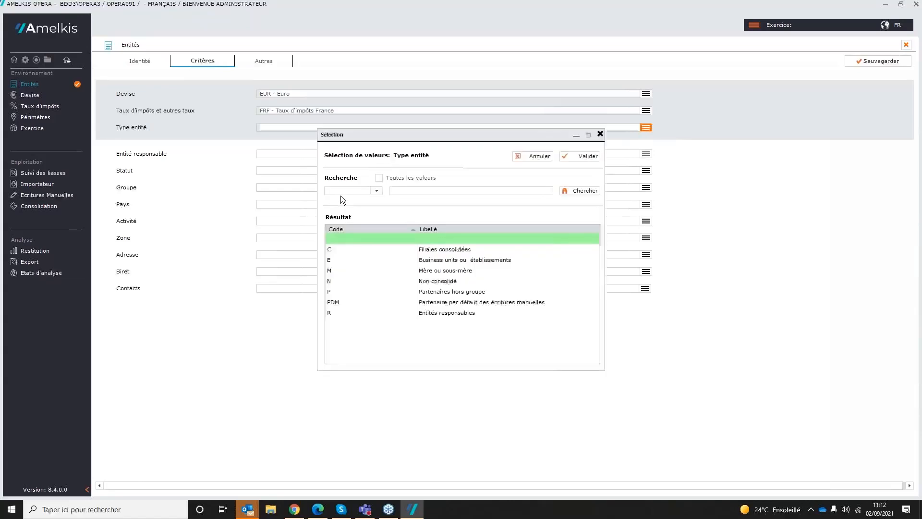
double_click(412, 247)
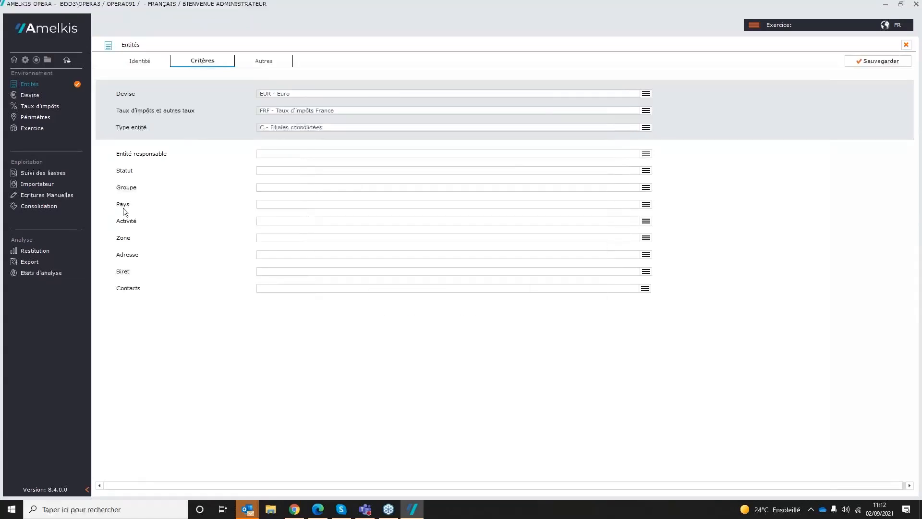
Step: Set the country of entity A2 to FRANCE and save the entity
left_click(649, 204)
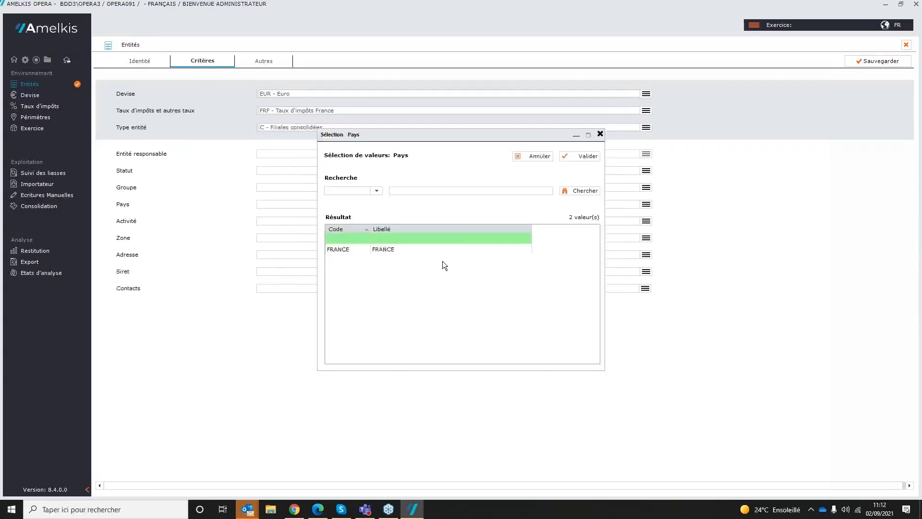
double_click(359, 250)
left_click(884, 61)
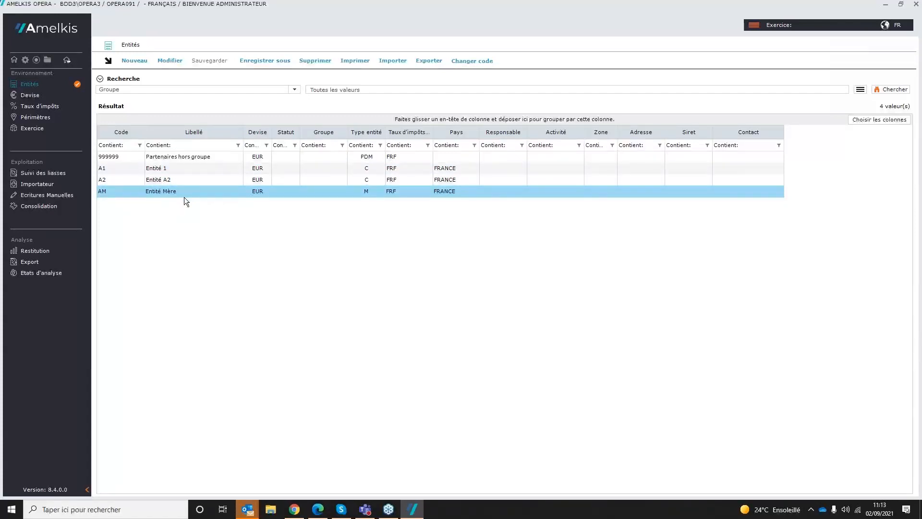
Step: Start a new TID tax rate record for exercise 2021.12 with version DEF - Version définitive
left_click(29, 95)
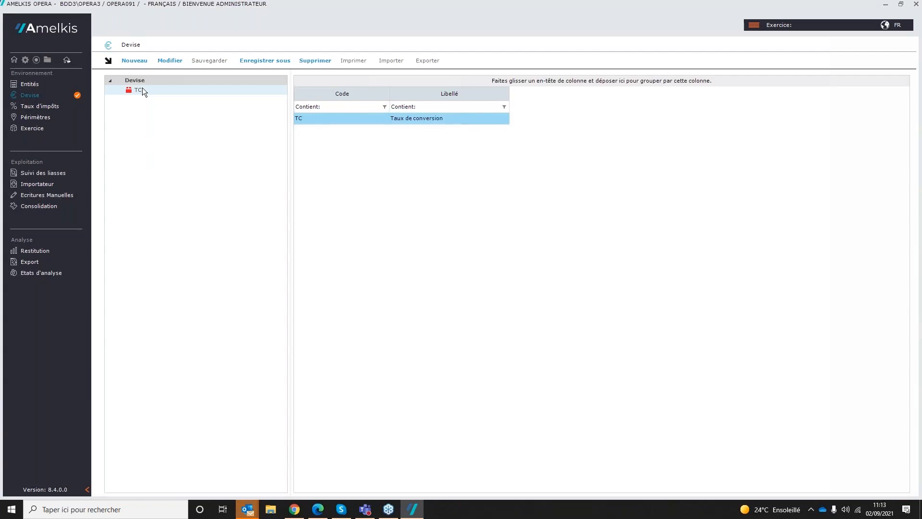
left_click(53, 106)
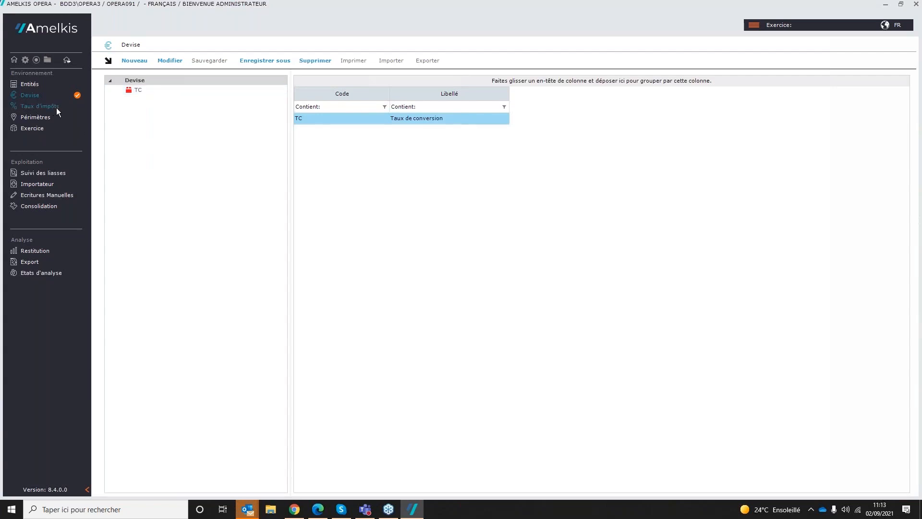
left_click(133, 89)
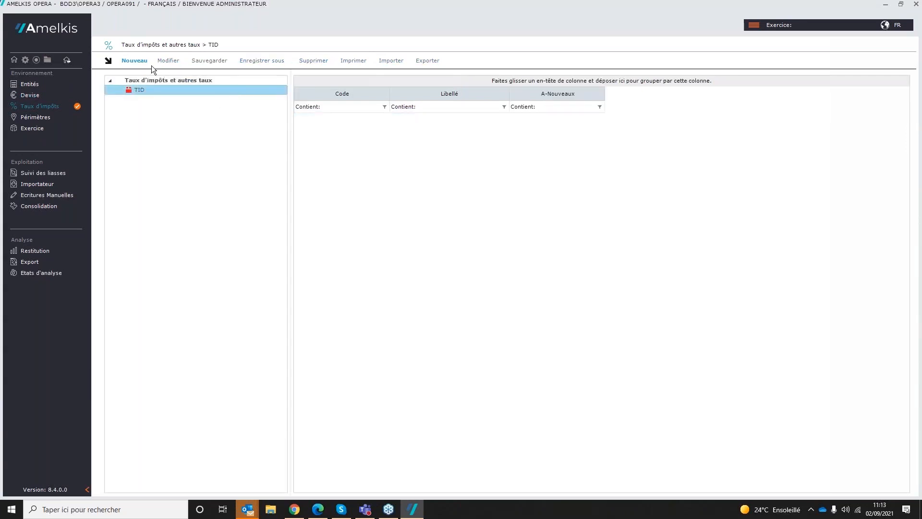
left_click(132, 62)
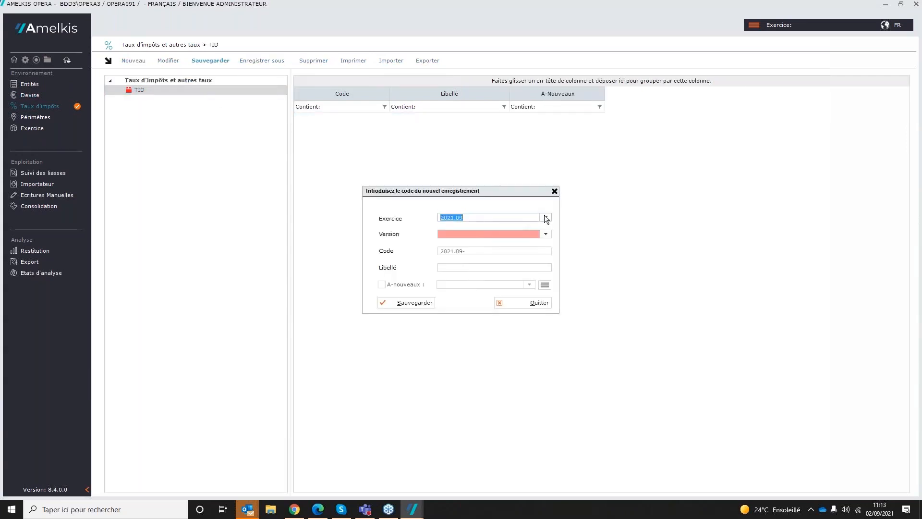
left_click(546, 217)
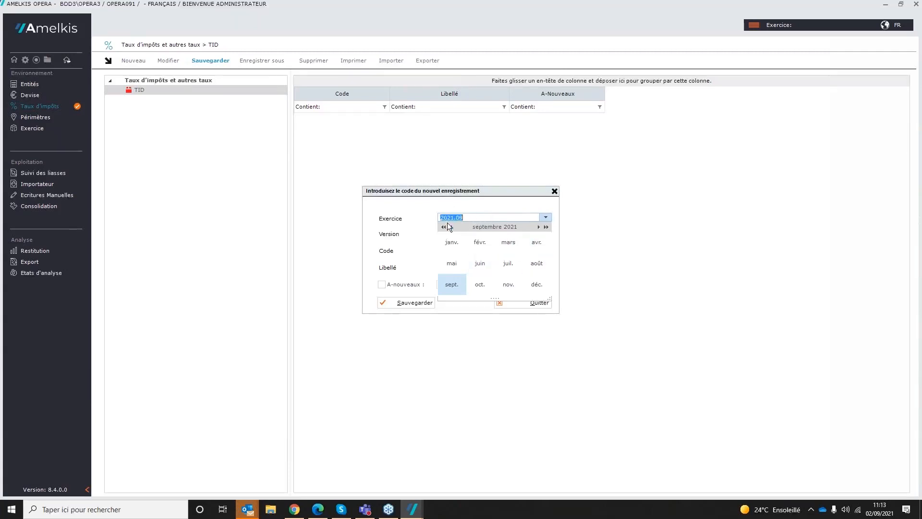
left_click(538, 284)
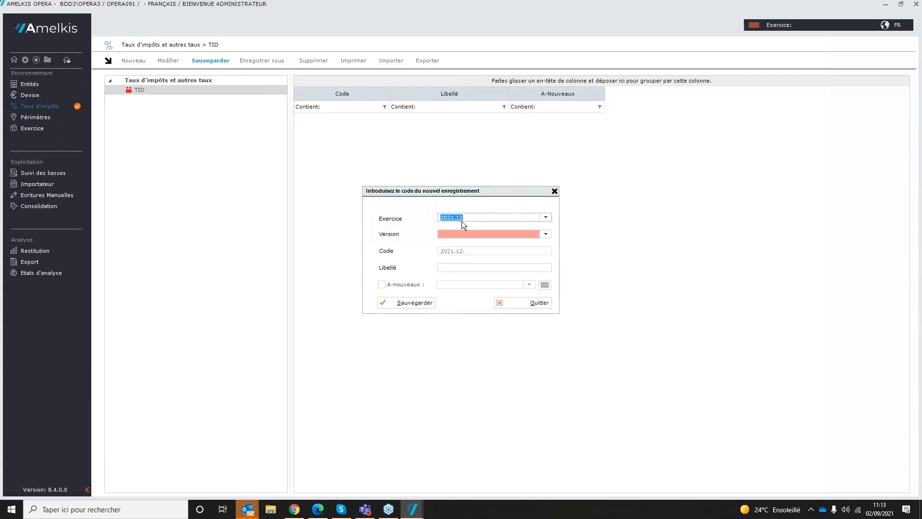
left_click(547, 234)
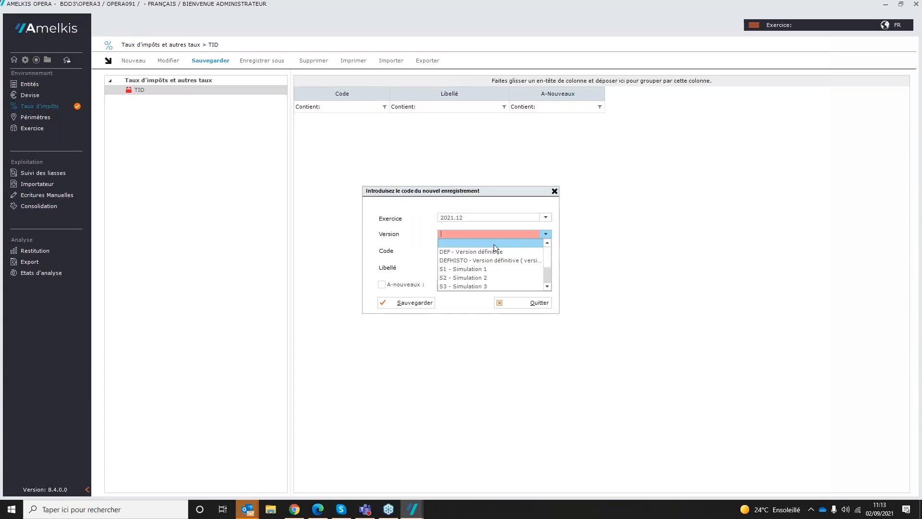
left_click(480, 252)
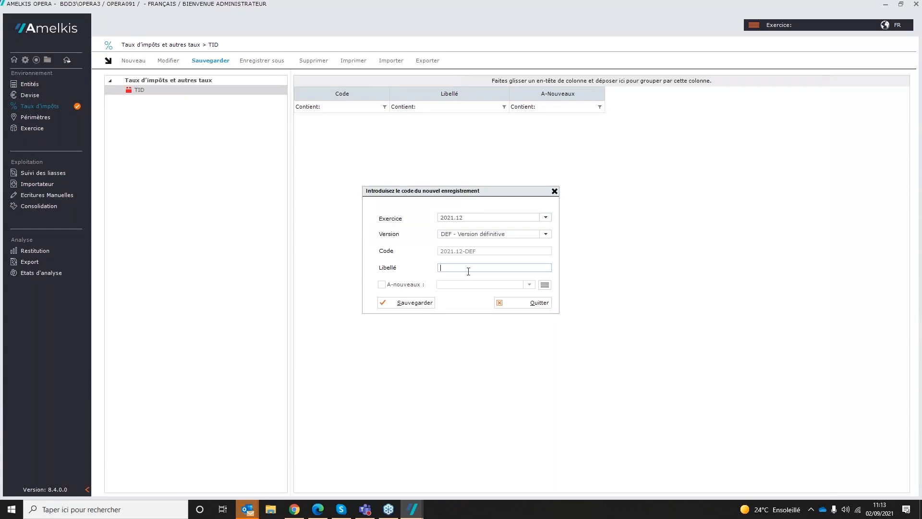
Step: Label the new tax rate record "Taux de conversion 2021" and save it
type("Taux d")
key("BackSpace")
key("BackSpace")
key("BackSpace")
key("BackSpace")
key("BackSpace")
key("BackSpace")
type("Taux de conversion 2021")
left_click(416, 302)
left_click(410, 302)
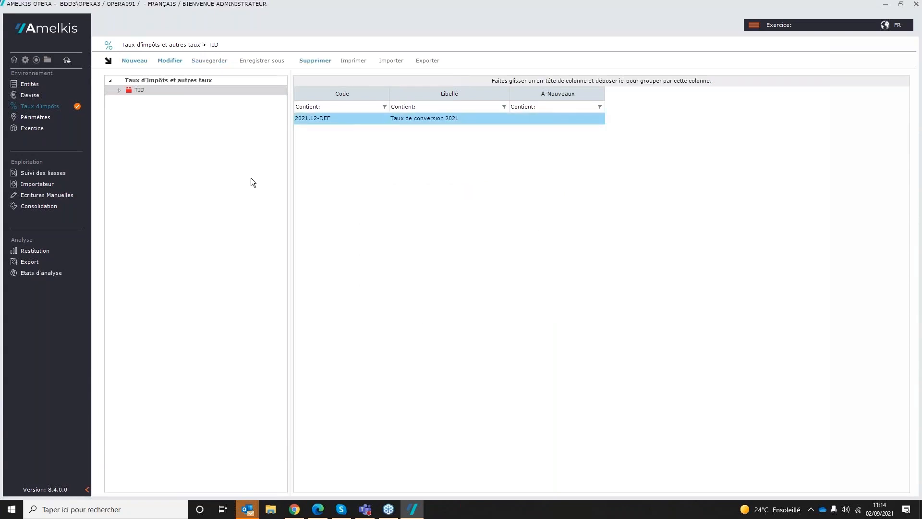
Step: In the 2021.12-DEF tax rates under TID, set the opening deferred tax rate of FRF to 0,28
left_click(118, 90)
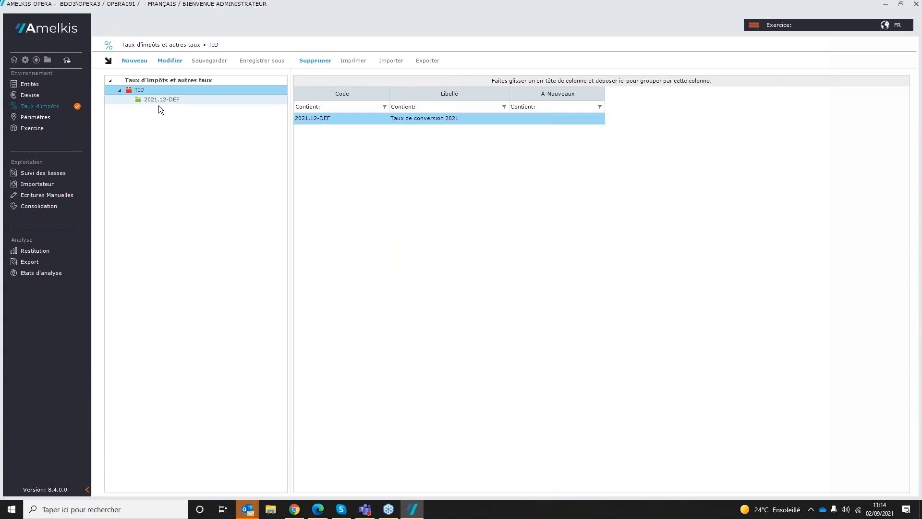
left_click(158, 103)
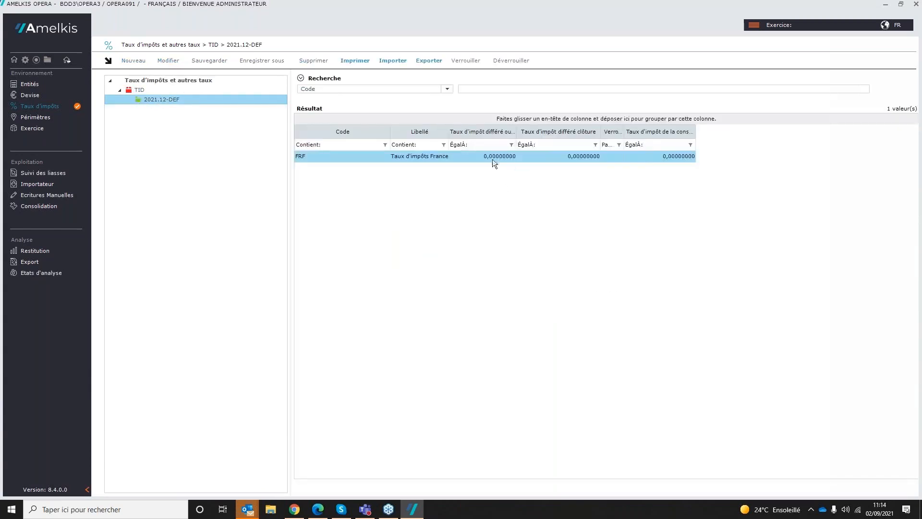
left_click(492, 159)
type("0,31")
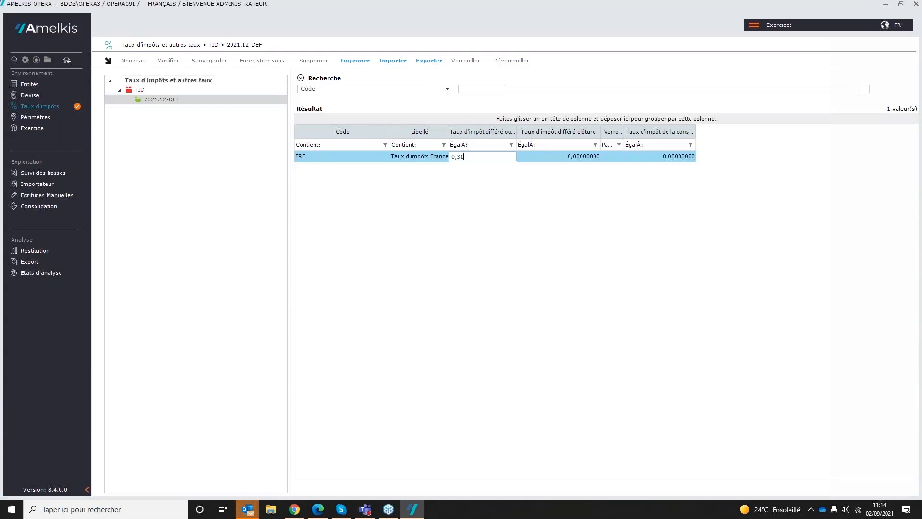
key("Return")
left_click(493, 158)
left_click(483, 158)
key("BackSpace")
key("BackSpace")
type("28")
key("Tab")
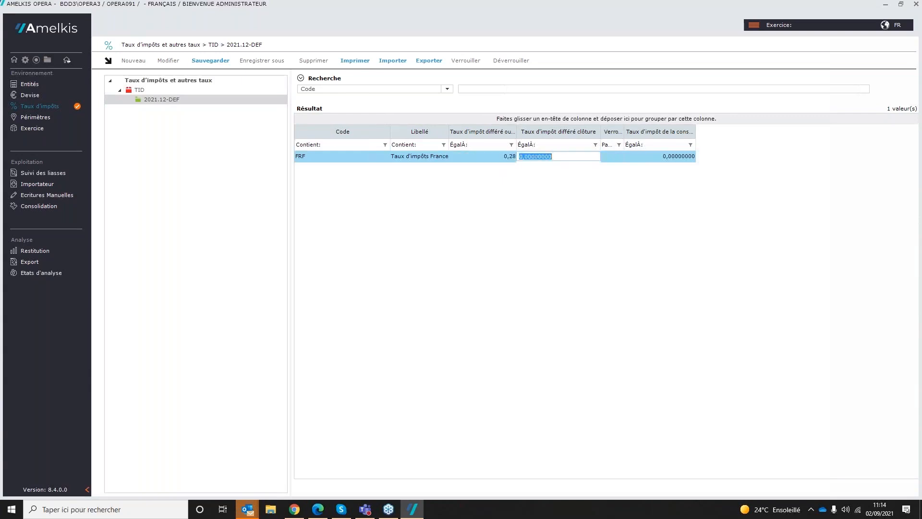
Step: Set FRF's closing deferred tax rate and its remaining tax rate to 0,28, and save the rates
type("0,28")
left_click(663, 156)
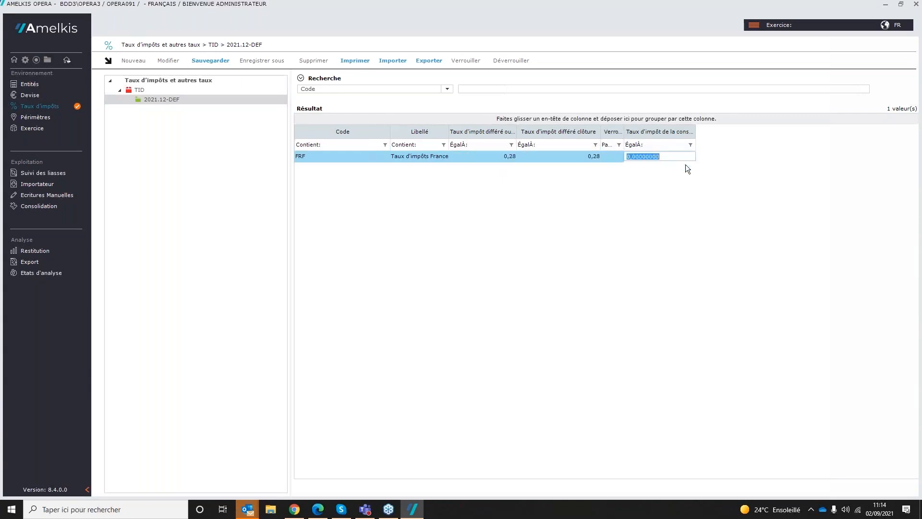
type("0,28")
key("Return")
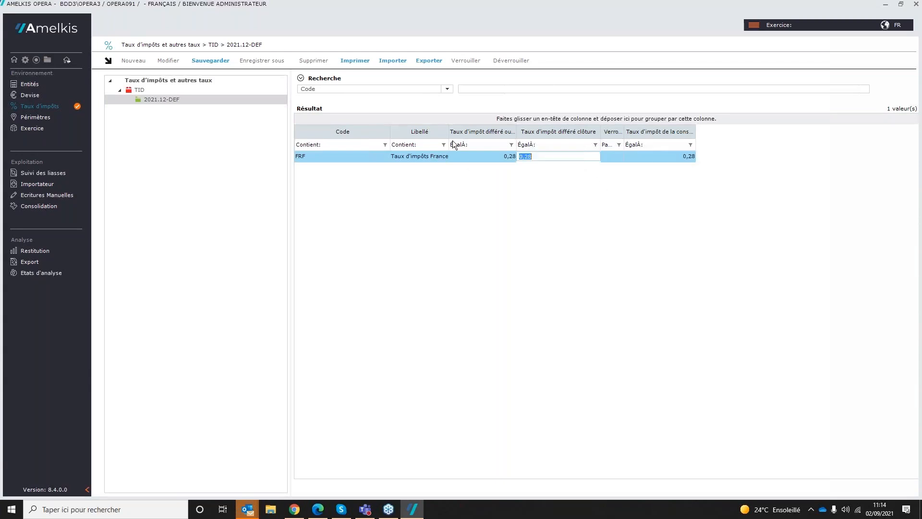
left_click(211, 60)
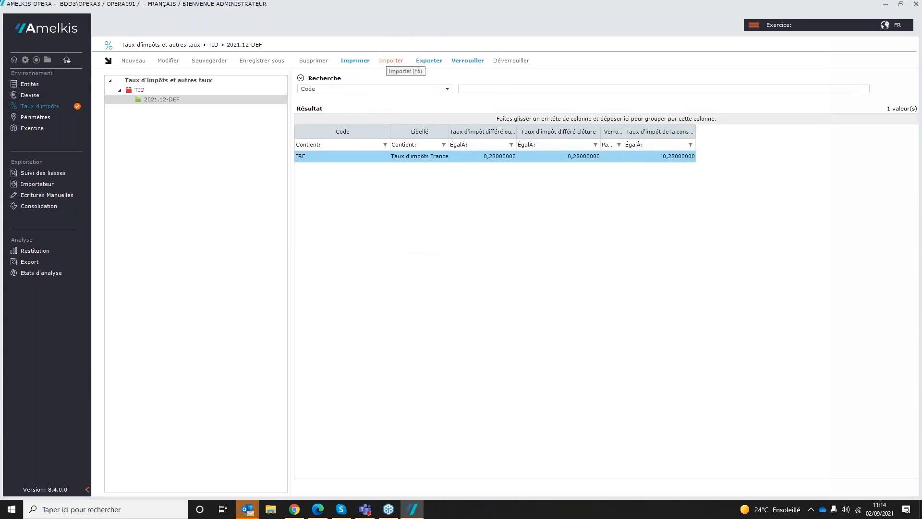
Step: Start a new perimeter for exercise 2021.12 with reporting type Consolidation statutaire and version DEF - Version définitive
left_click(36, 116)
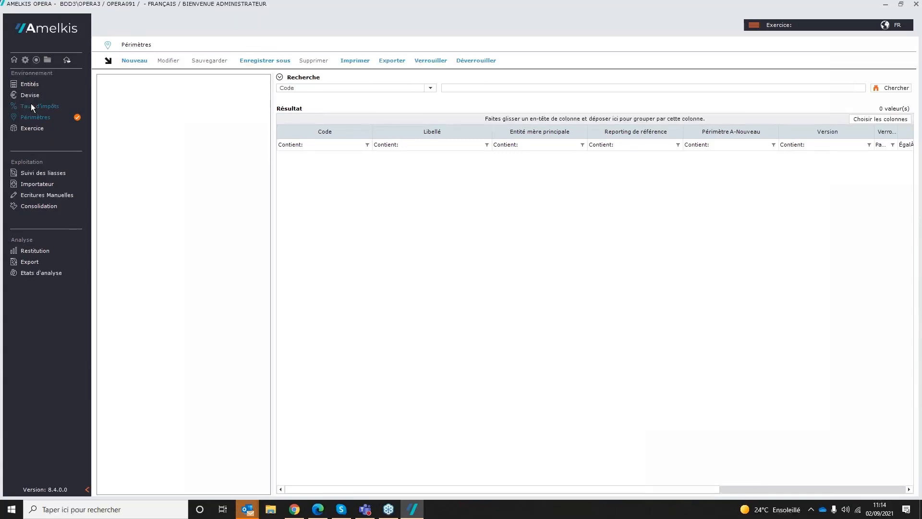
left_click(139, 63)
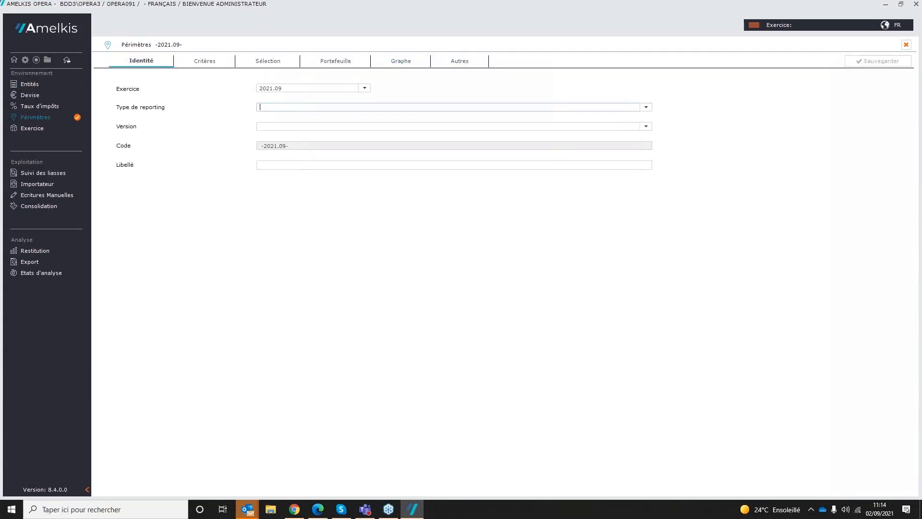
left_click(364, 88)
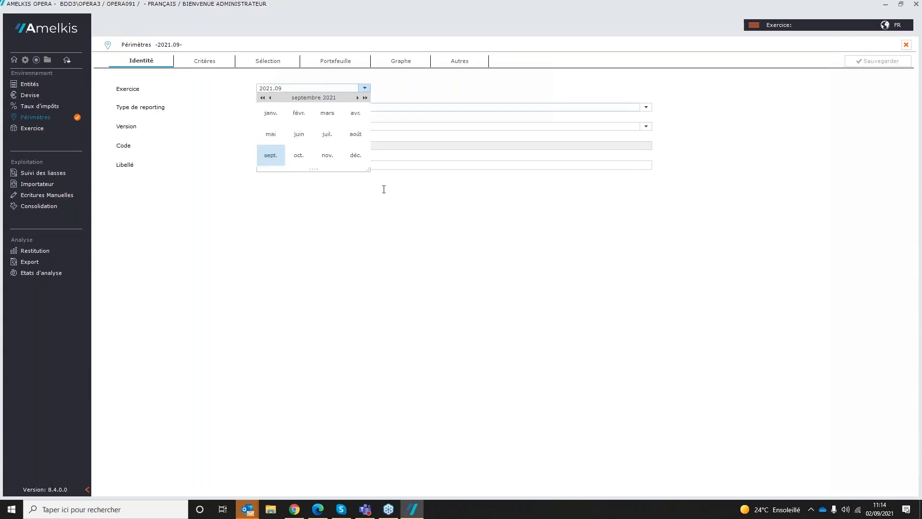
left_click(355, 155)
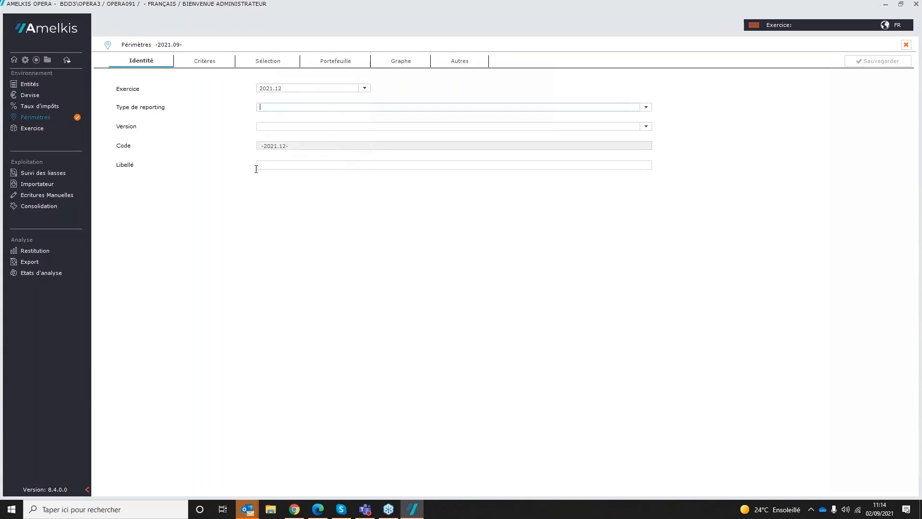
left_click(647, 107)
left_click(309, 135)
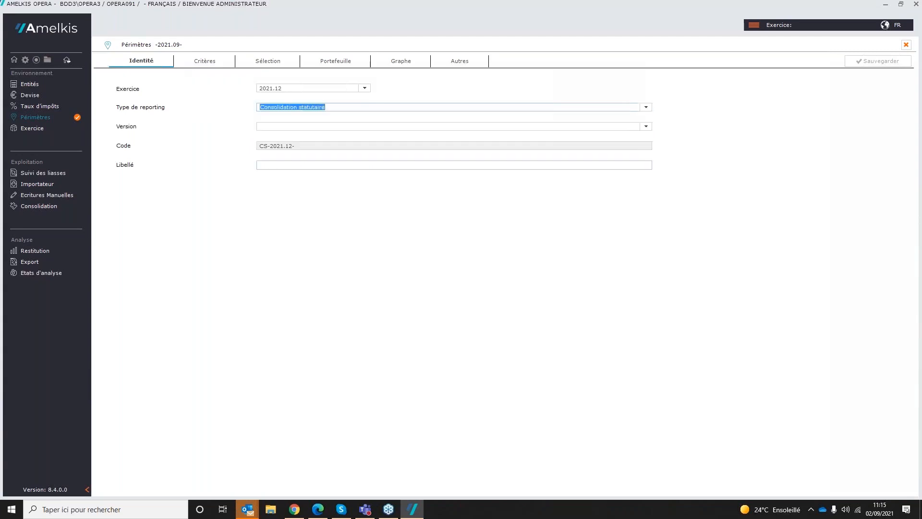
left_click(647, 126)
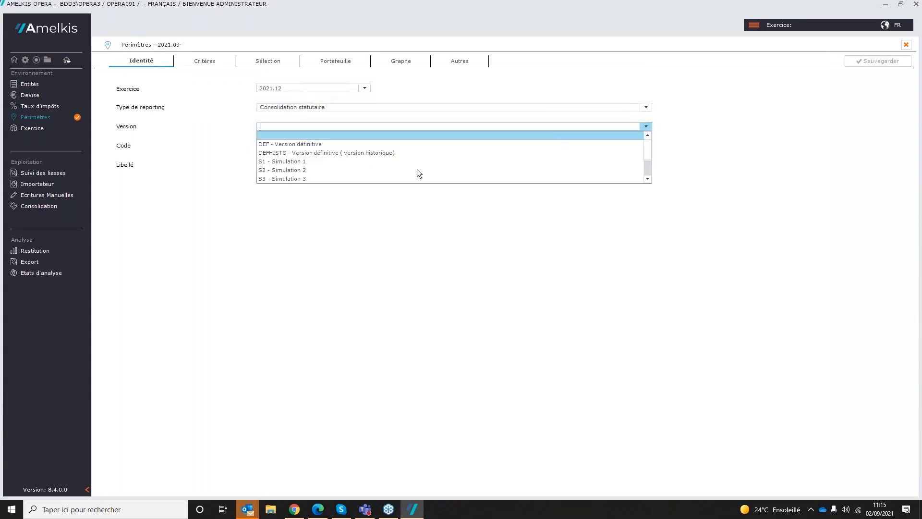
left_click(302, 143)
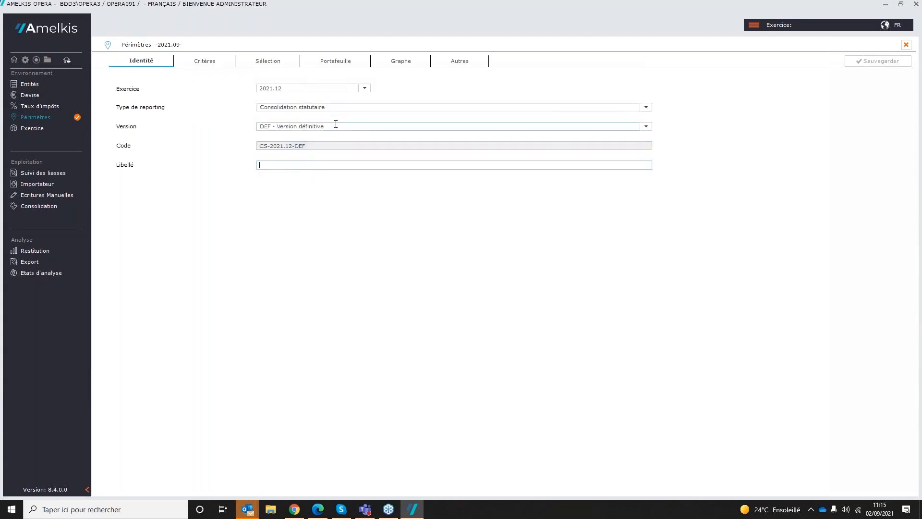
Step: Label the new perimeter "Périmètre 2021", dismissing the advertising notification
type("Périm")
type("èt")
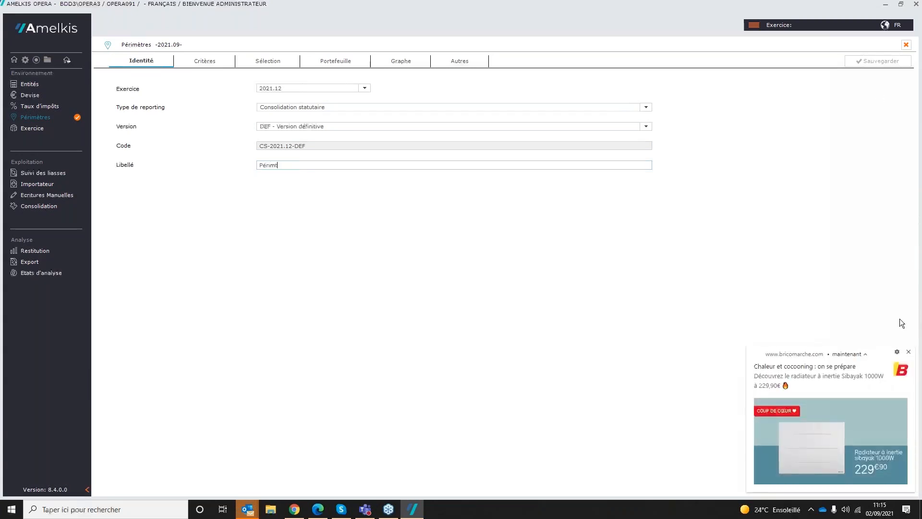
left_click(908, 352)
left_click(284, 164)
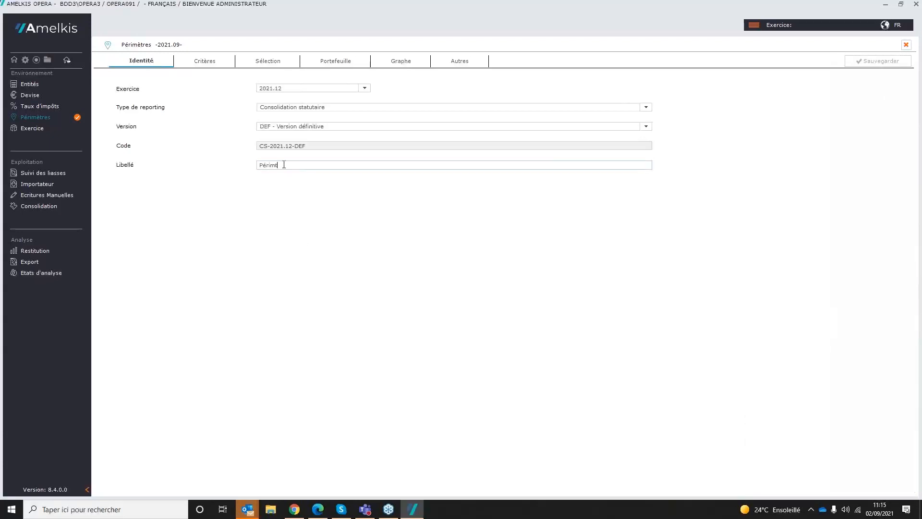
type("ètre 2021")
Step: Set Entité Mère (AM) as the perimeter's main parent entity and add entities A1 and A2 to the perimeter
left_click(212, 63)
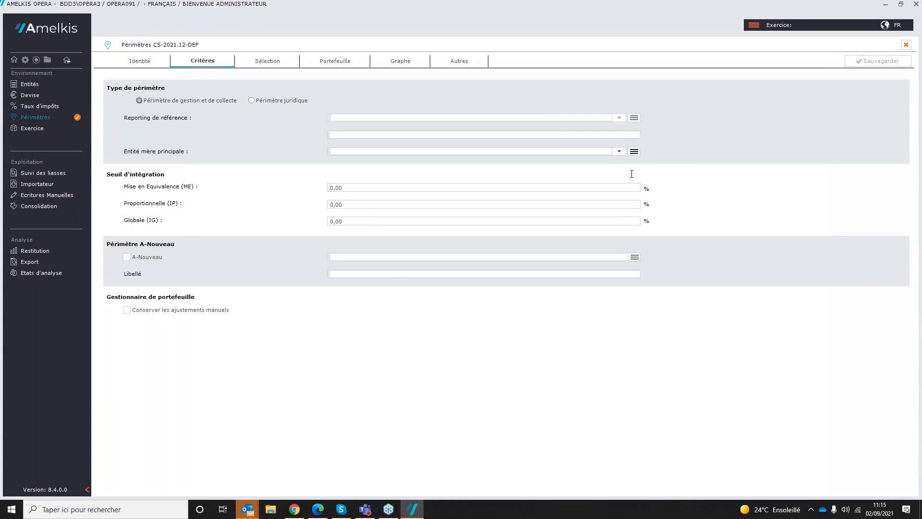
left_click(634, 152)
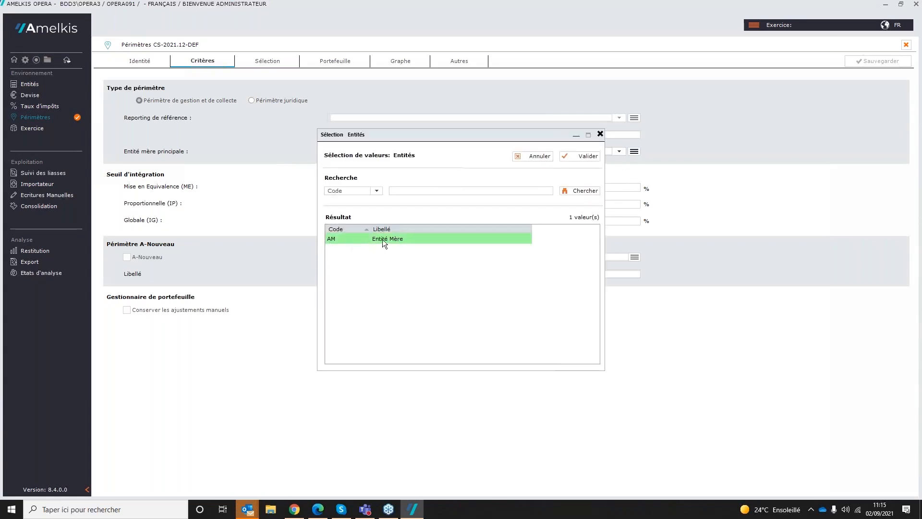
double_click(382, 239)
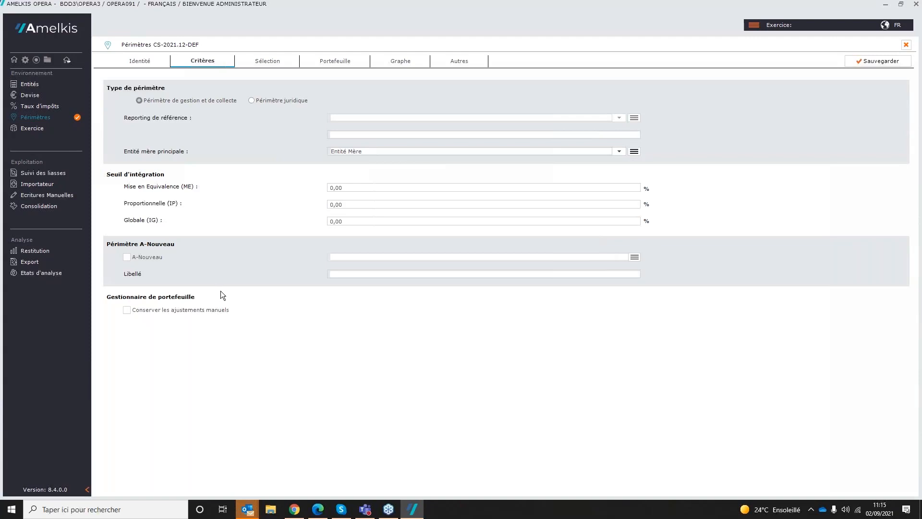
left_click(275, 62)
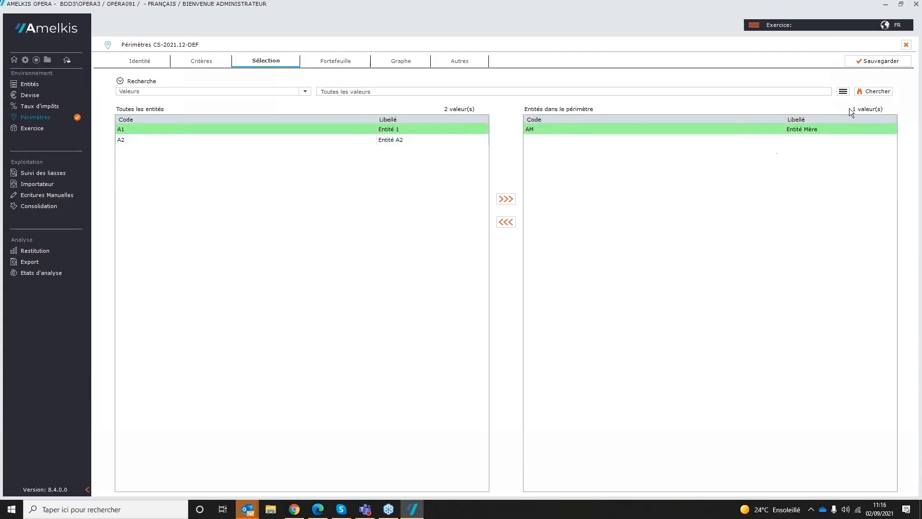
left_click(506, 198)
left_click(503, 199)
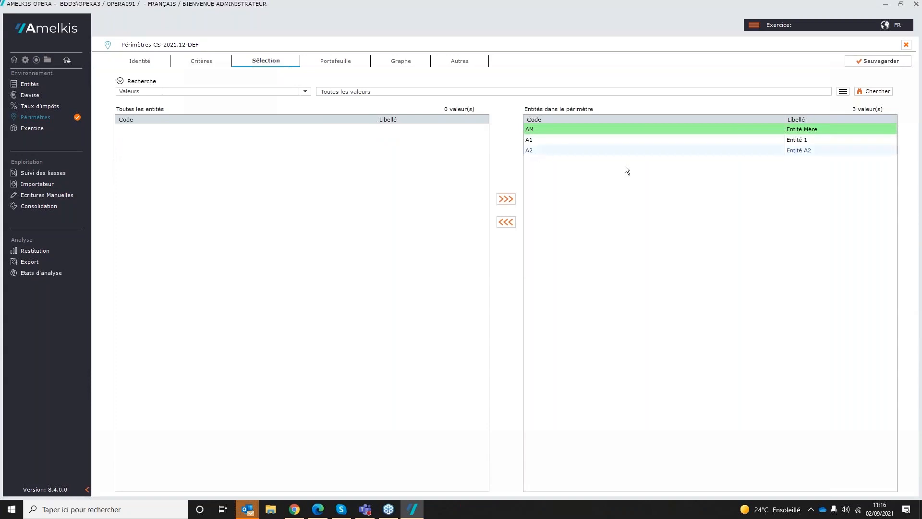
Step: Set the modified control and interest percentages of entity A2 to 80 in the perimeter's portfolio, then save and close the perimeter
left_click(336, 62)
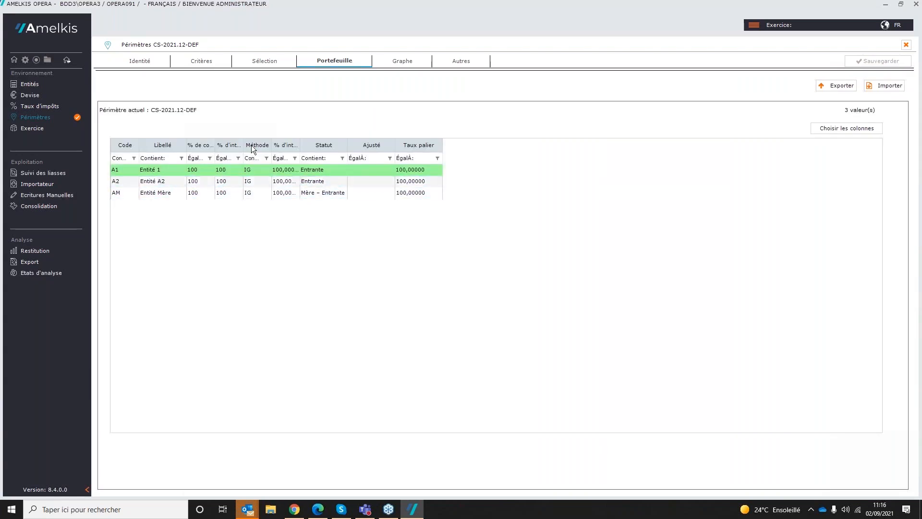
double_click(216, 183)
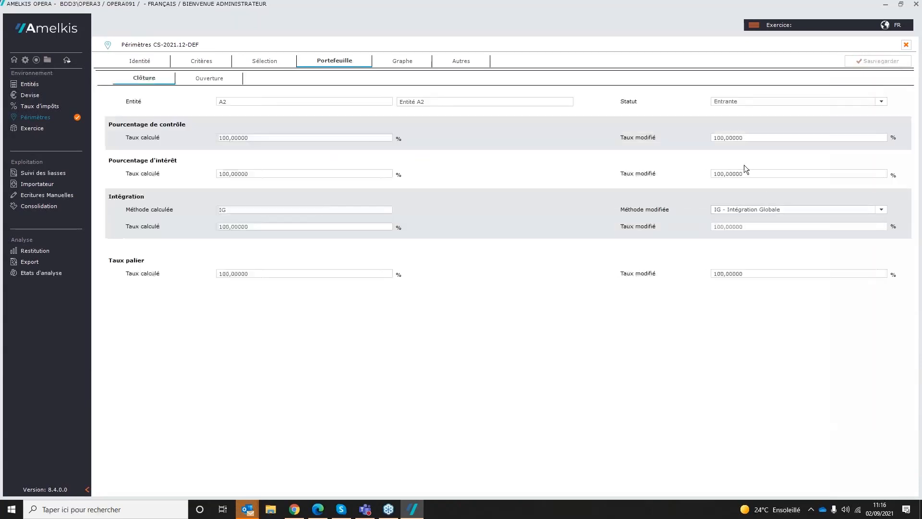
left_click_drag(740, 139, 700, 142)
type("80")
left_click_drag(749, 175, 698, 174)
type("80")
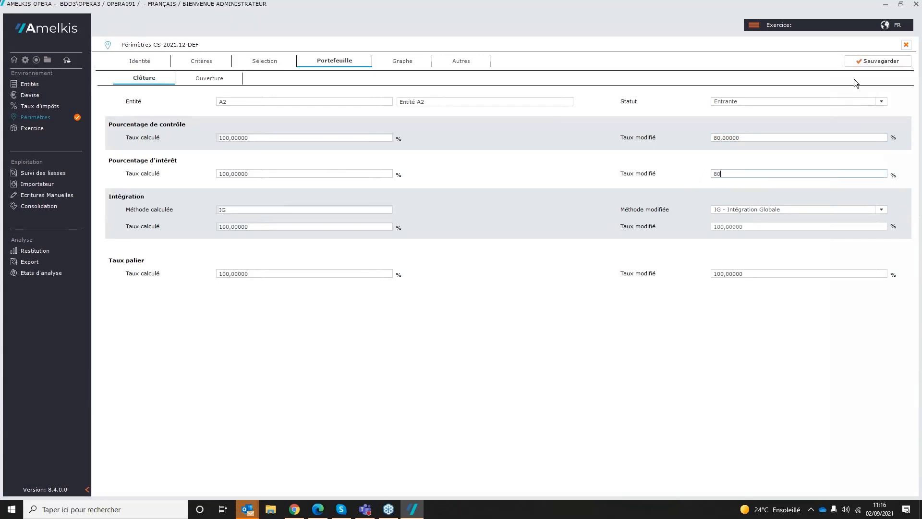
left_click(866, 67)
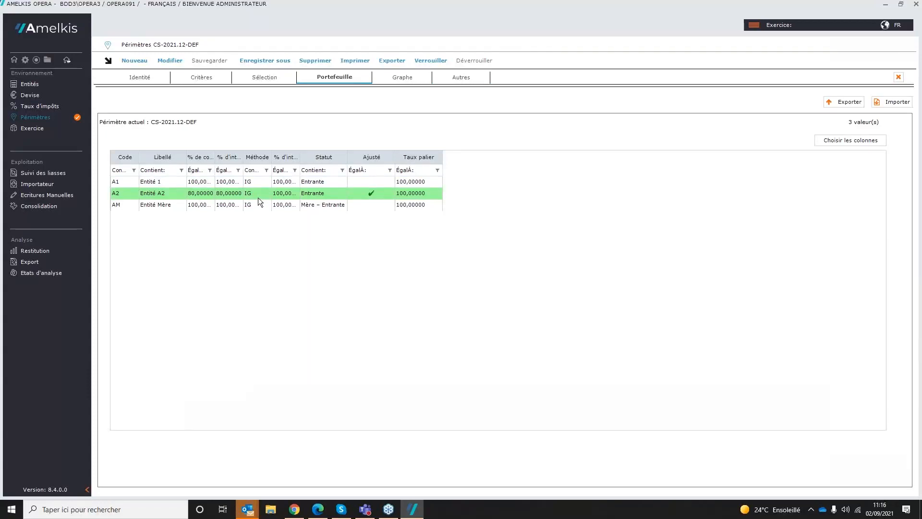
left_click(899, 77)
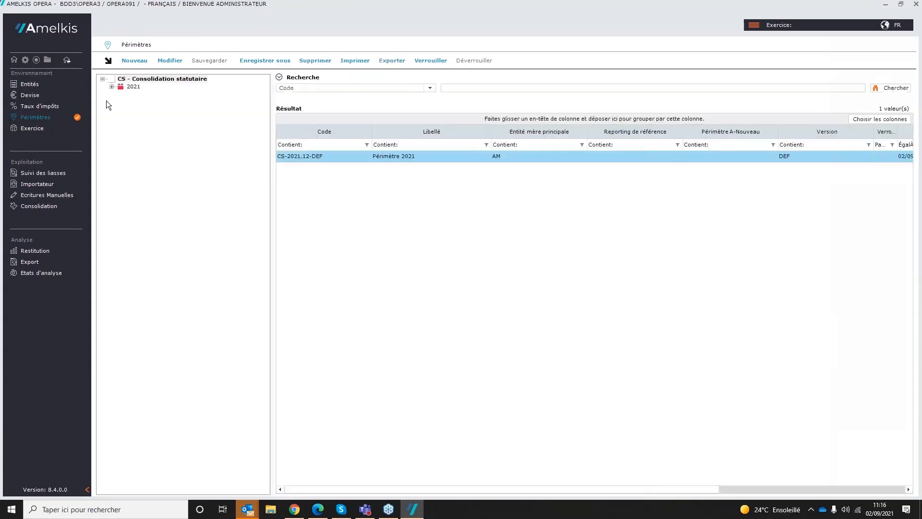
Step: Expand the 2021 perimeter tree down to CS-2021.12-DEF and lock the "Périmètre 2021" perimeter
left_click(111, 87)
left_click(120, 95)
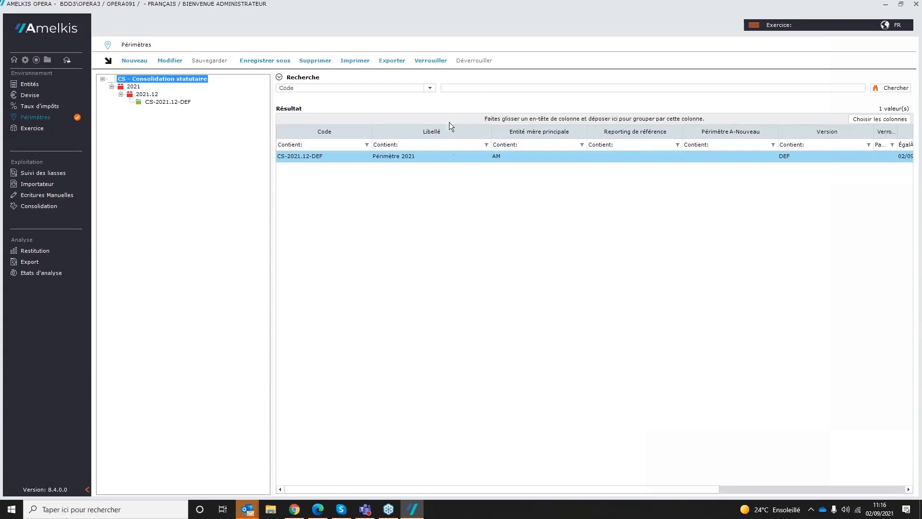
left_click(430, 61)
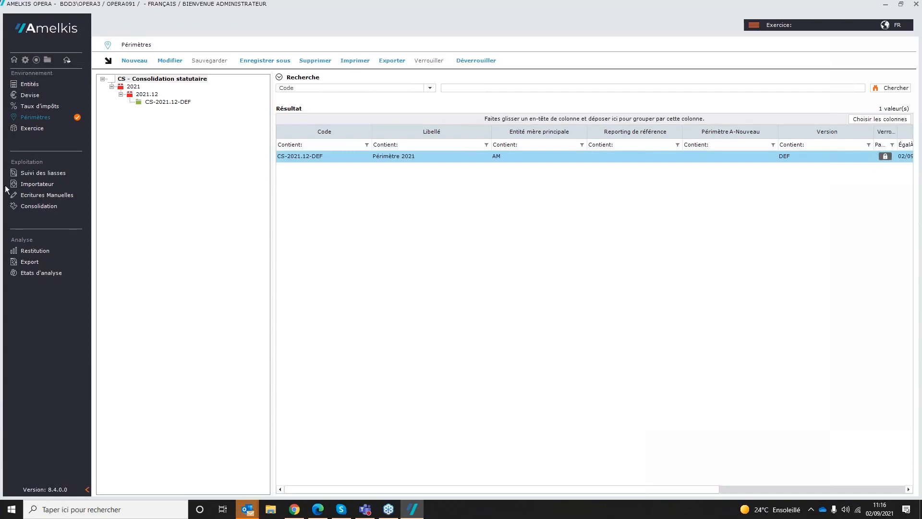
Step: Start a new exercise for 2021.12 with reporting type Consolidation statutaire and label it "Consolidation 2021"
left_click(49, 133)
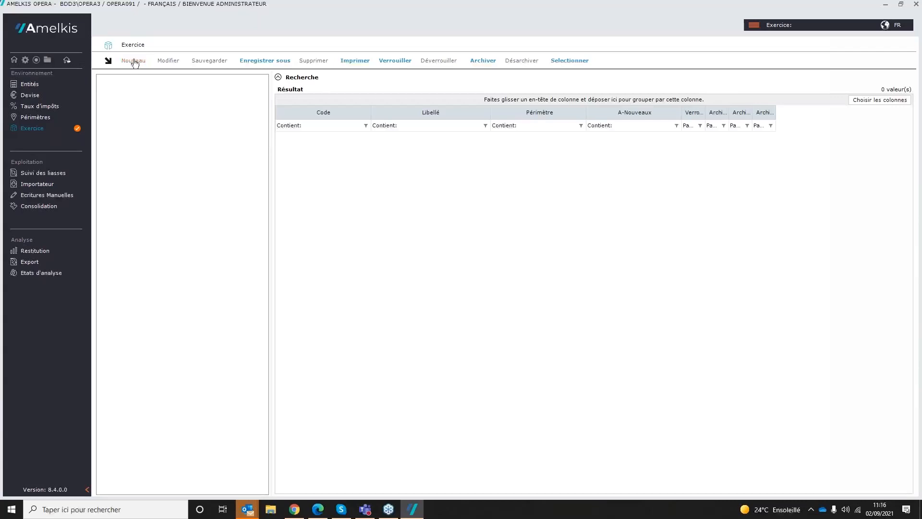
left_click(133, 61)
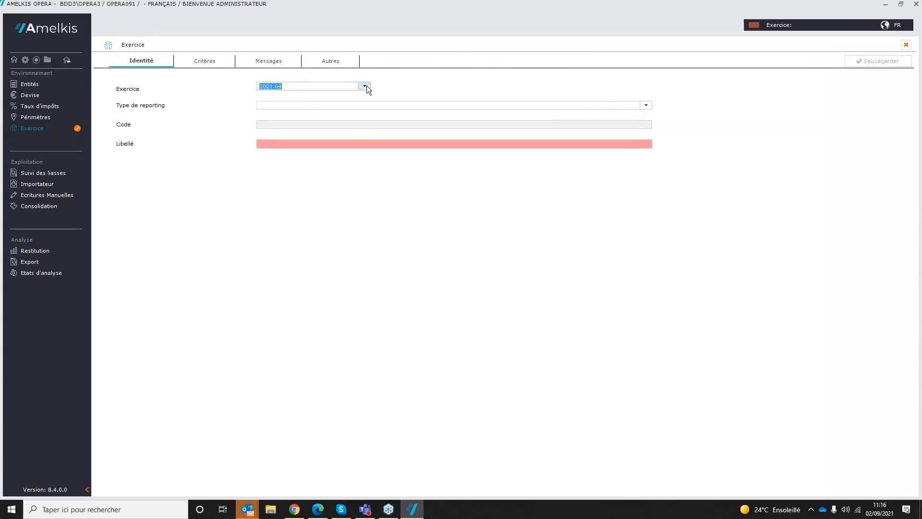
left_click(366, 86)
left_click(357, 156)
left_click(648, 105)
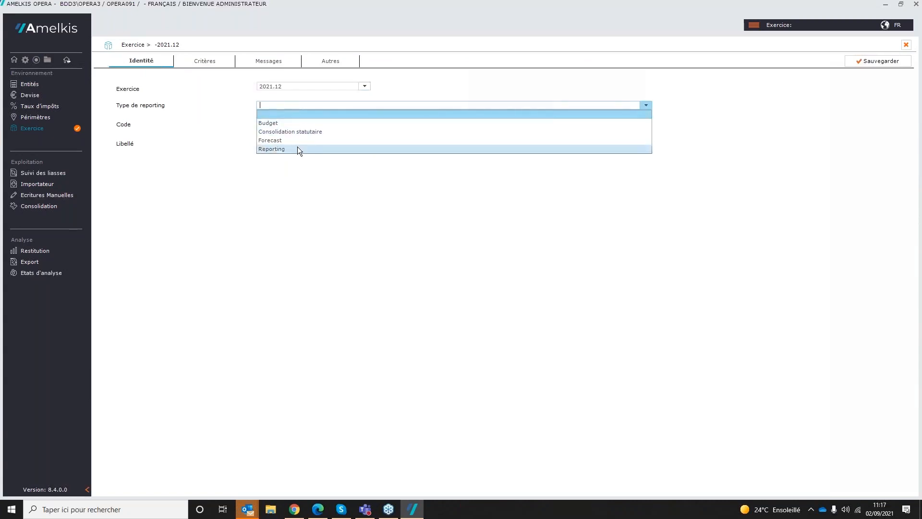
left_click(294, 131)
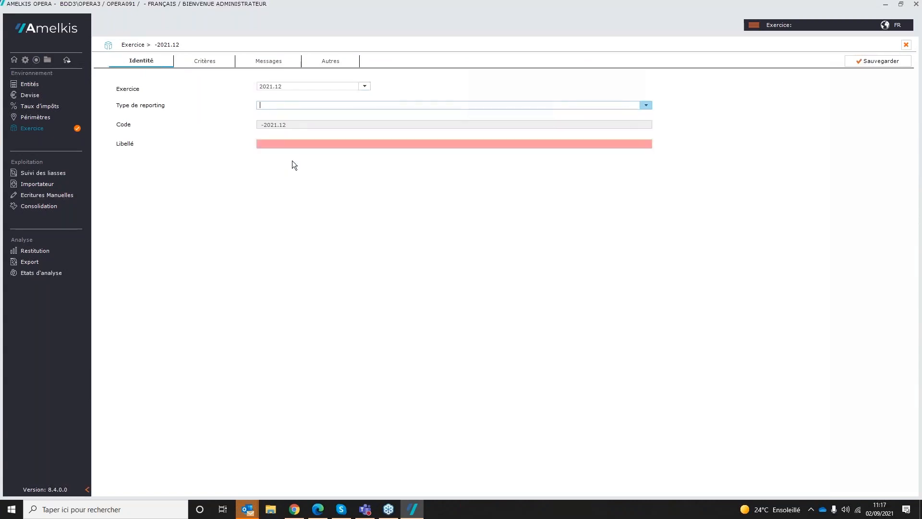
left_click(279, 144)
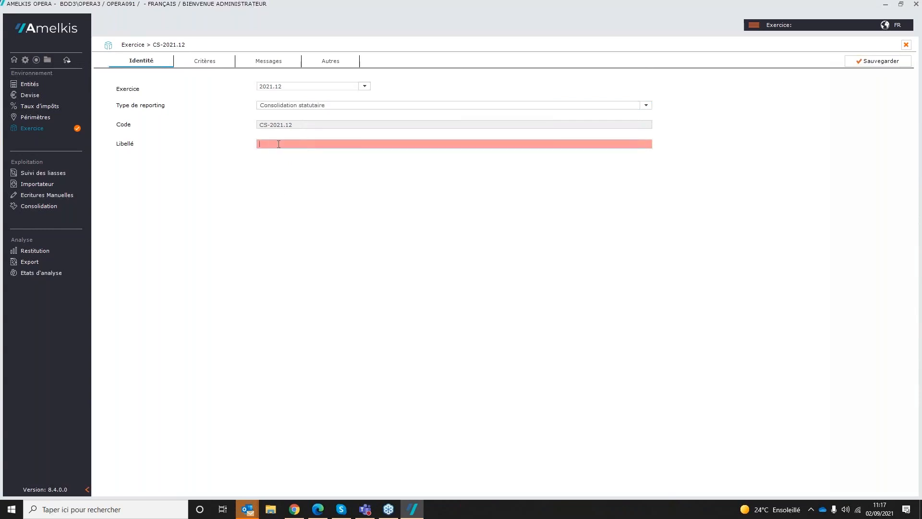
type("Consolidation 2021")
Step: Set the exercise's perimeter to CS-2021.12-DEF and its collection package to "20F - Liasse de consolidation I Consolidation package - Raccourci.lnk"
left_click(211, 62)
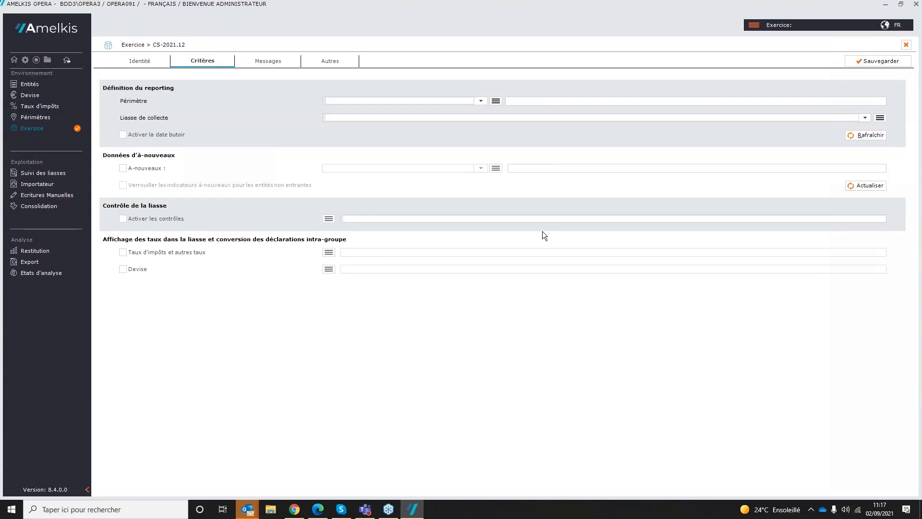
left_click(496, 101)
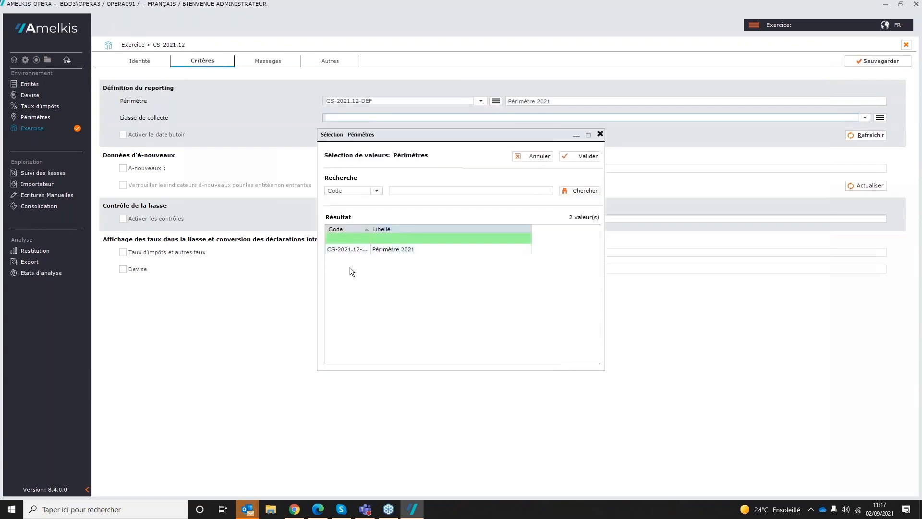
left_click(385, 252)
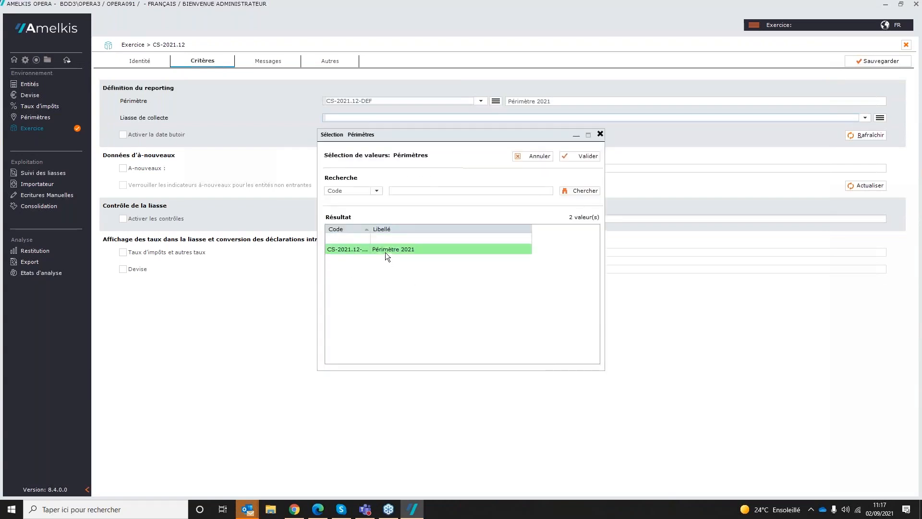
double_click(386, 249)
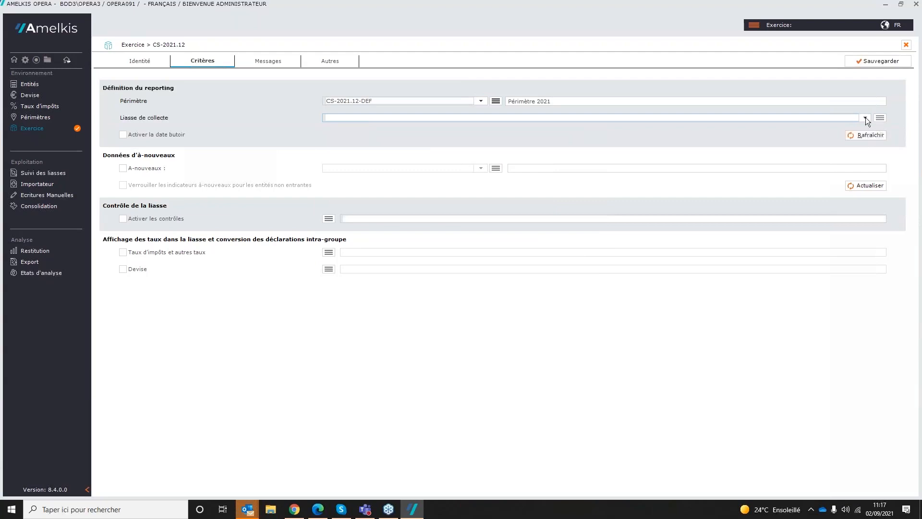
left_click(881, 118)
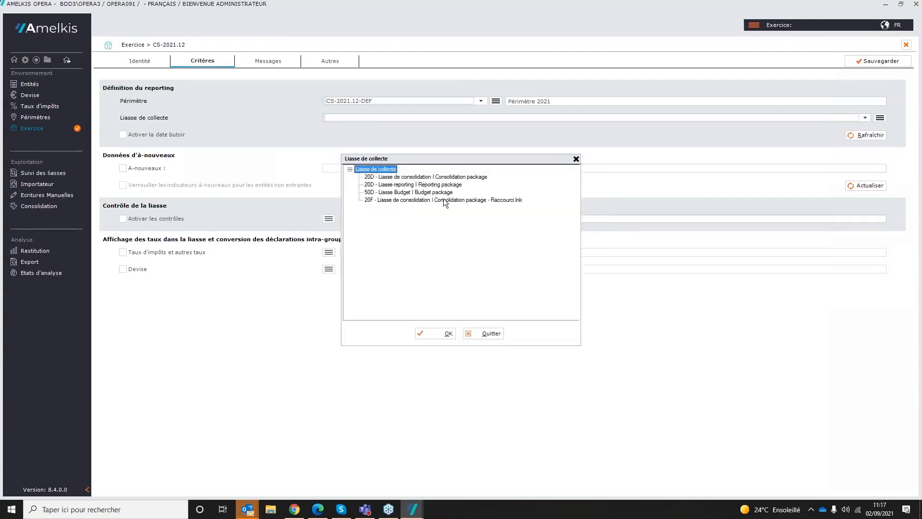
left_click(412, 200)
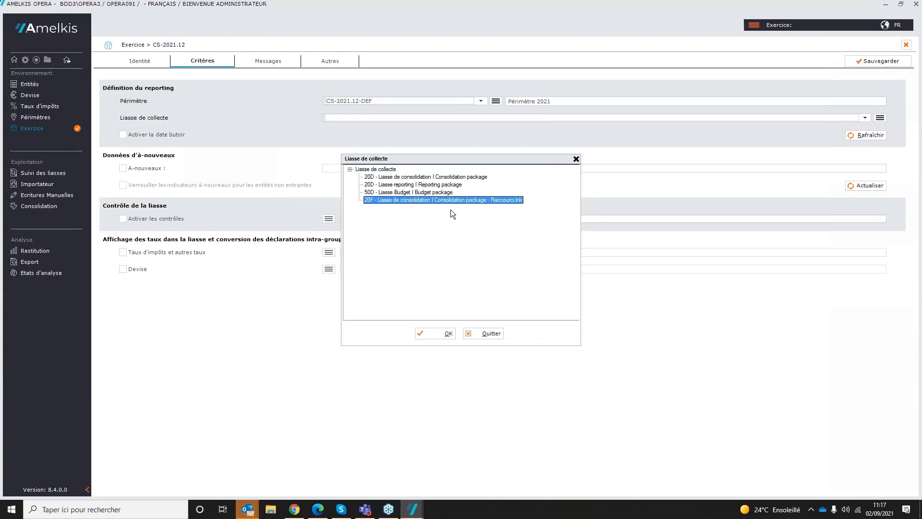
left_click(433, 335)
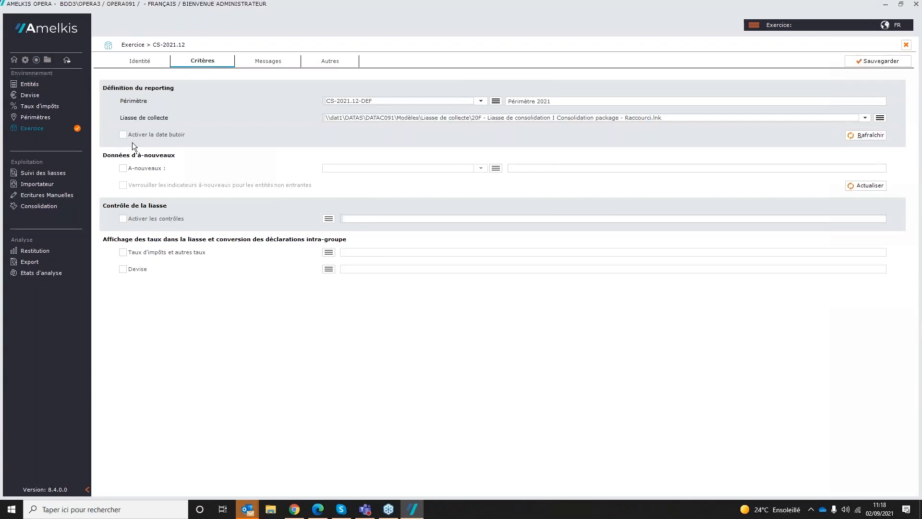
Step: Activate the package controls with family Niveau 0 and display the tax and other rates from 2021.12-DEF
left_click(123, 219)
left_click(328, 219)
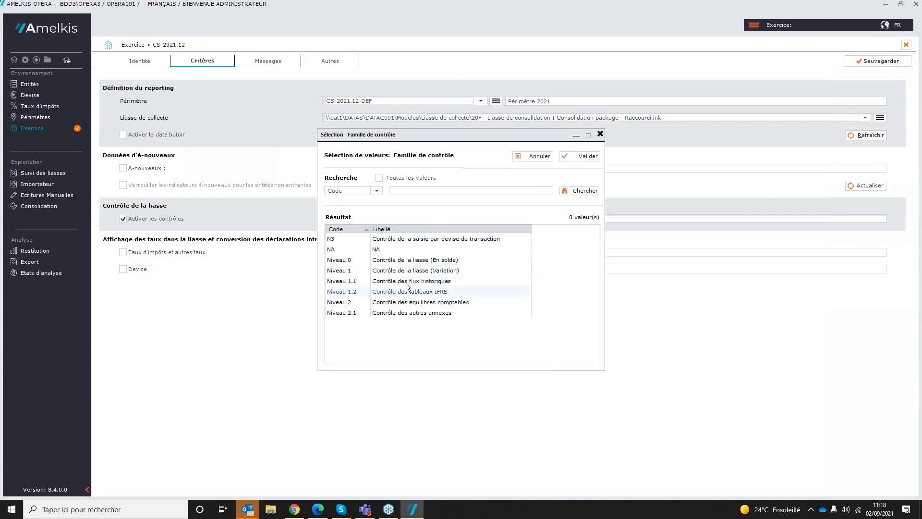
left_click(385, 261)
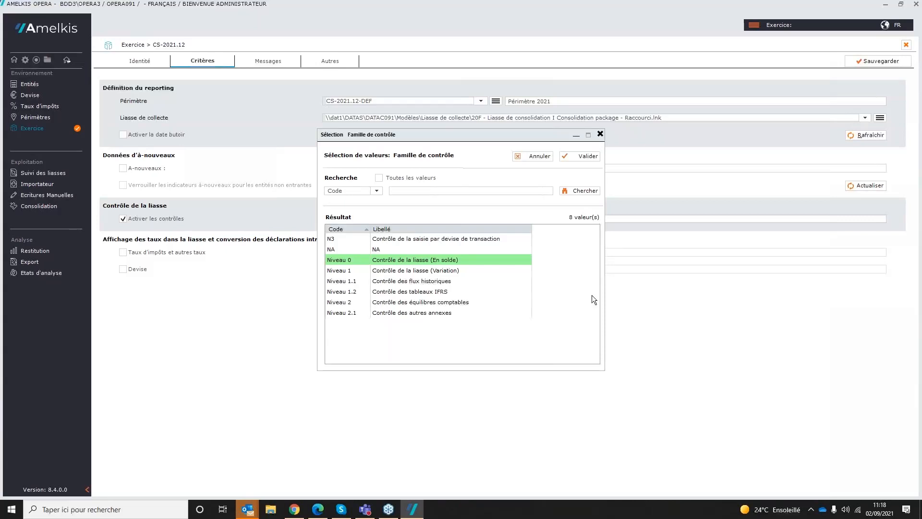
left_click(585, 158)
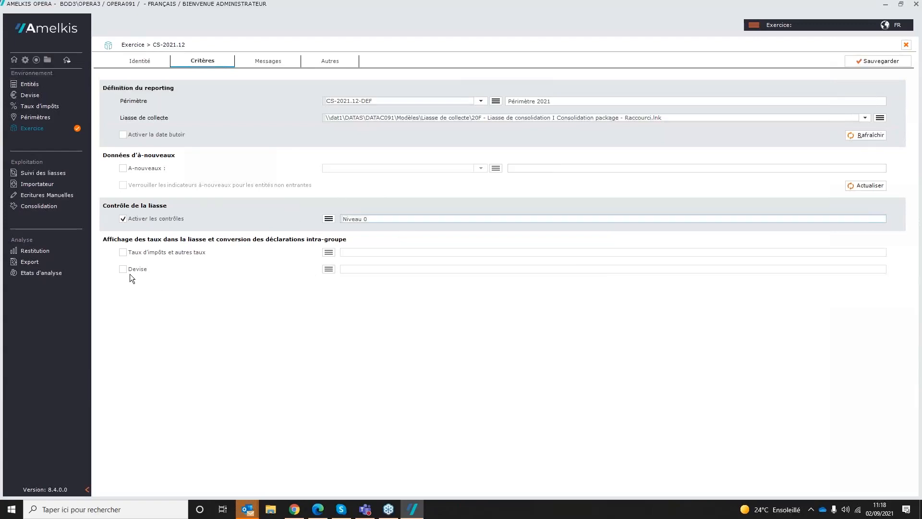
left_click(123, 252)
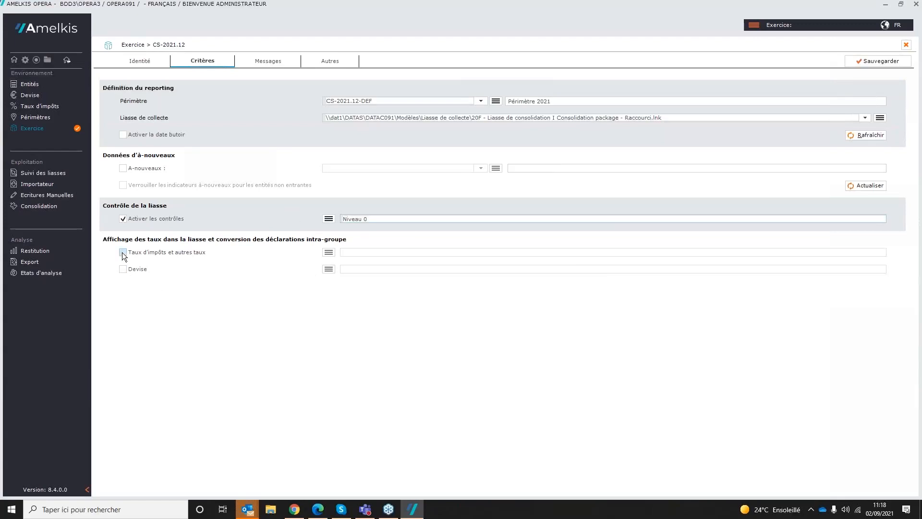
left_click(328, 252)
double_click(411, 240)
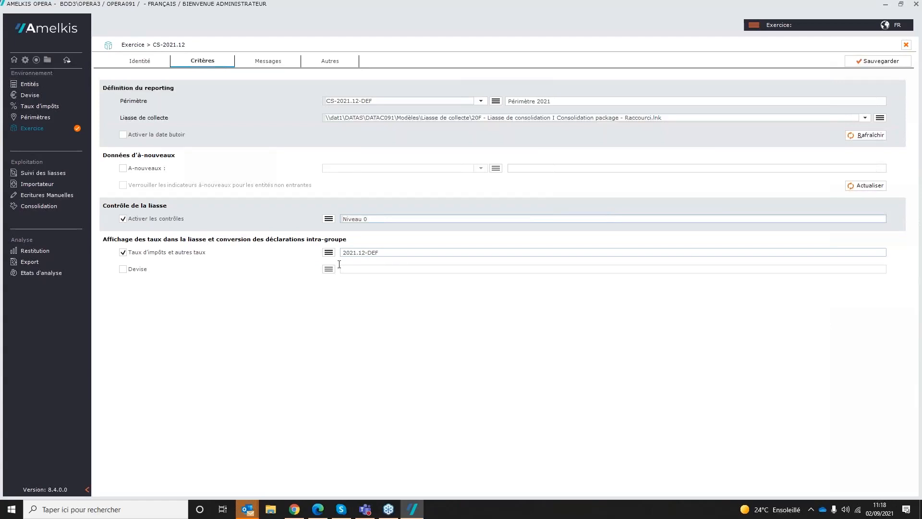
Step: Try to save the exercise and switch to it as the new reporting, then discard the pending modifications
left_click(880, 62)
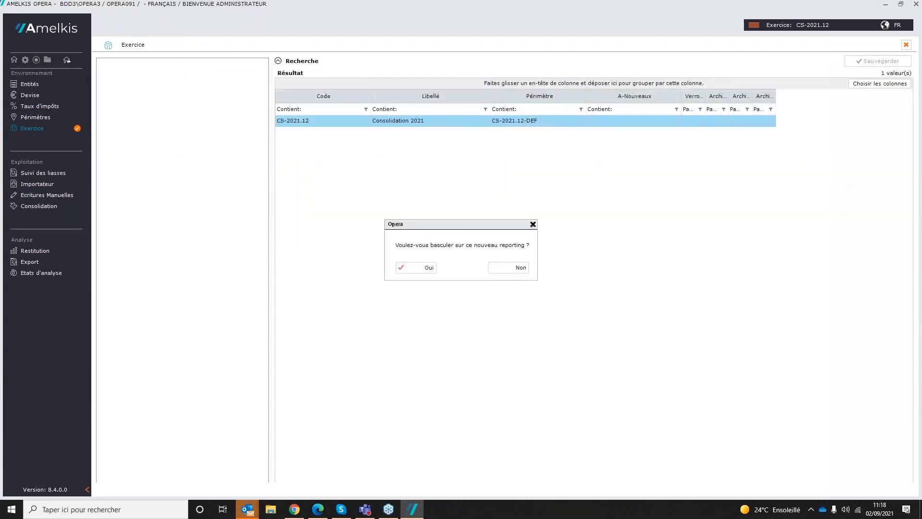
left_click(423, 270)
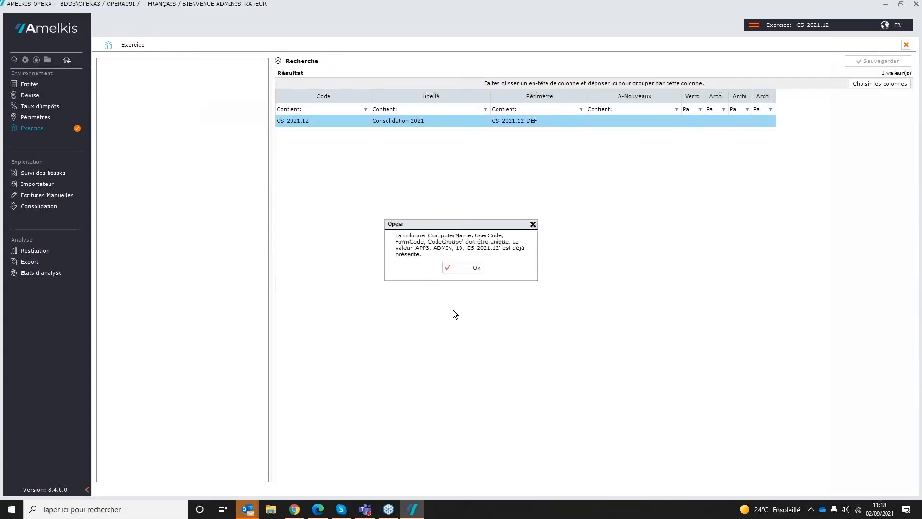
left_click(466, 270)
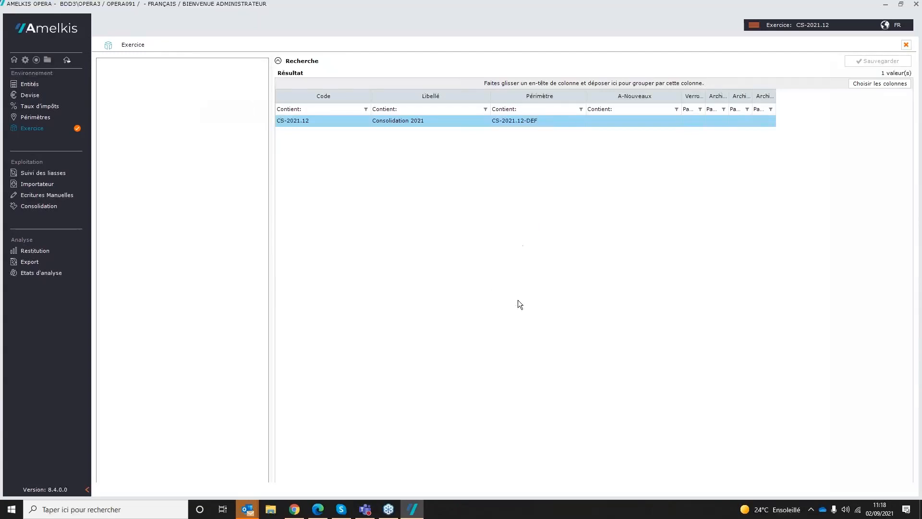
left_click(28, 128)
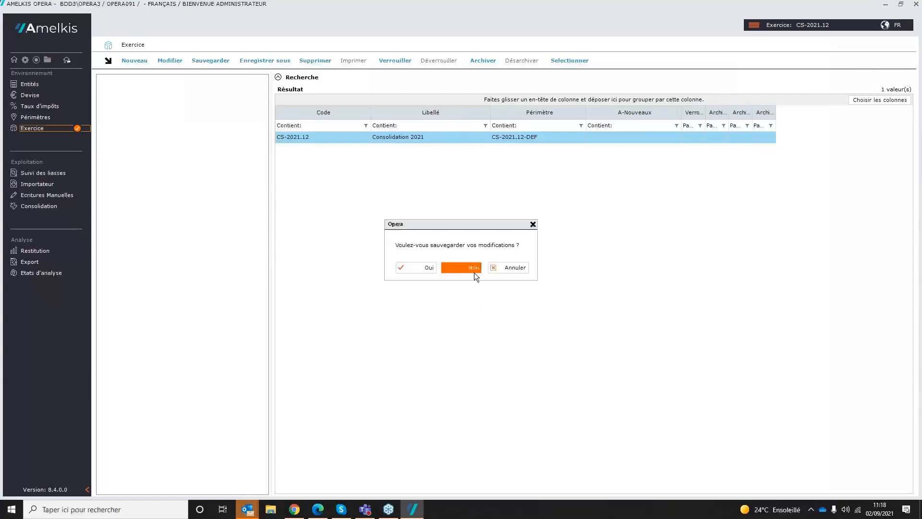
left_click(473, 270)
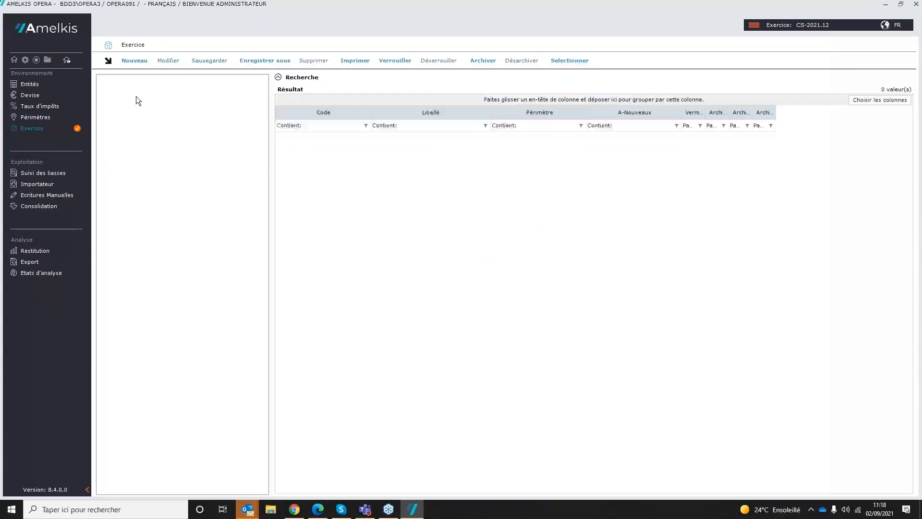
Step: Create the exercise again for 2021.12 with reporting type Consolidation statutaire and label "Consolidation 2021"
left_click(133, 61)
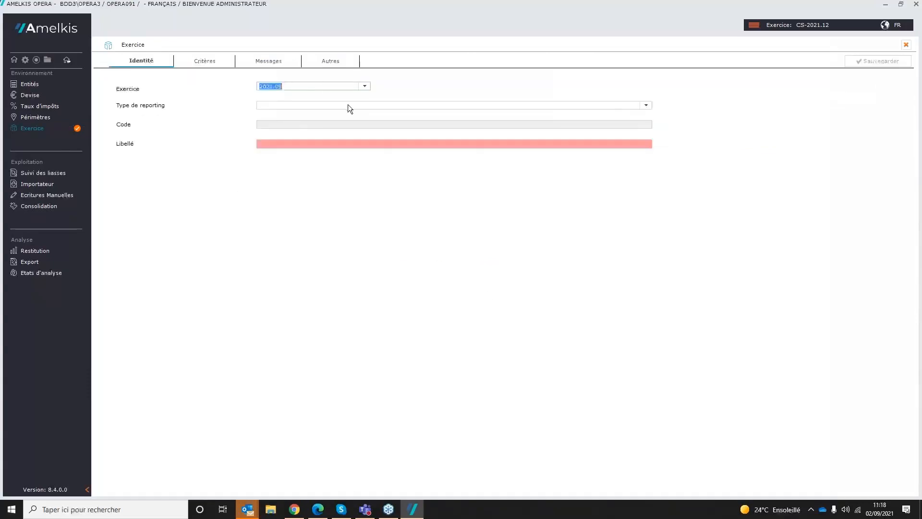
left_click(365, 86)
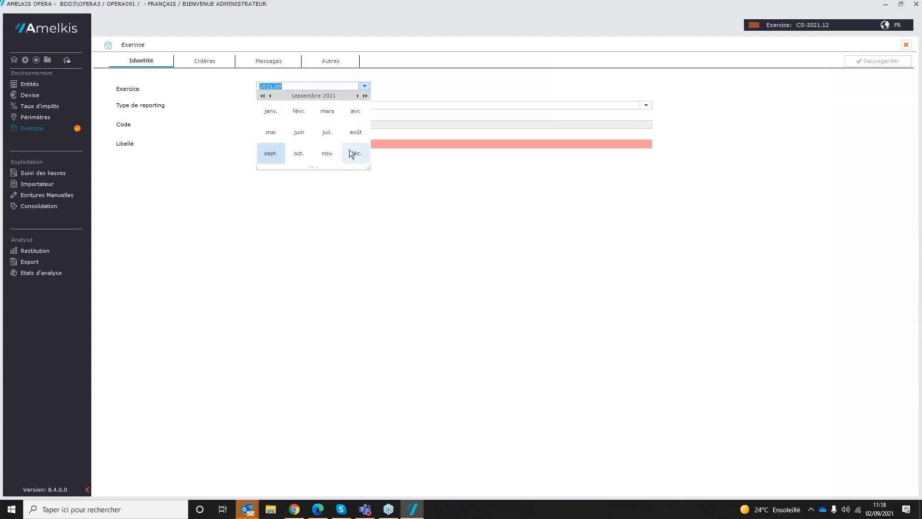
left_click(350, 150)
left_click(646, 104)
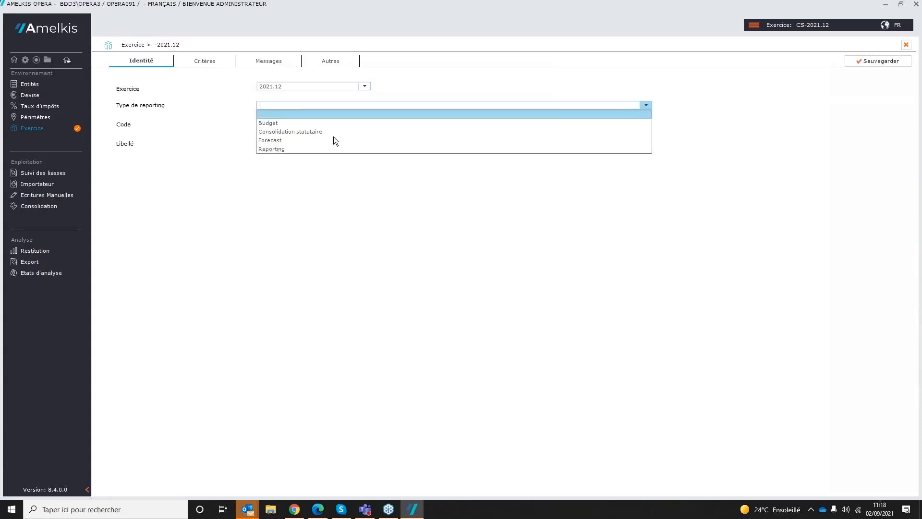
left_click(290, 133)
left_click(291, 147)
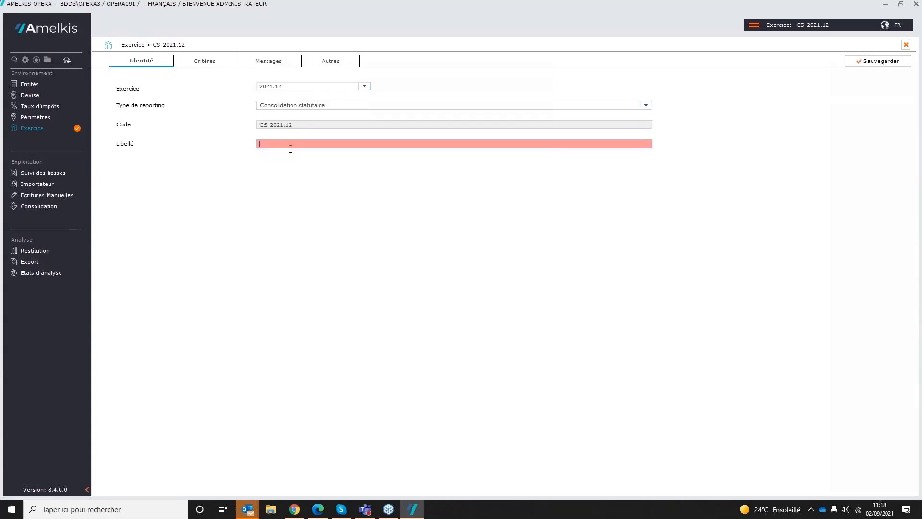
type("Consolidation 2021")
Step: In the recreated exercise's criteria, choose perimeter CS-2021.12-DEF and collection package "20F - Liasse de consolidation I Consolidation package - Raccourci.lnk"
left_click(214, 62)
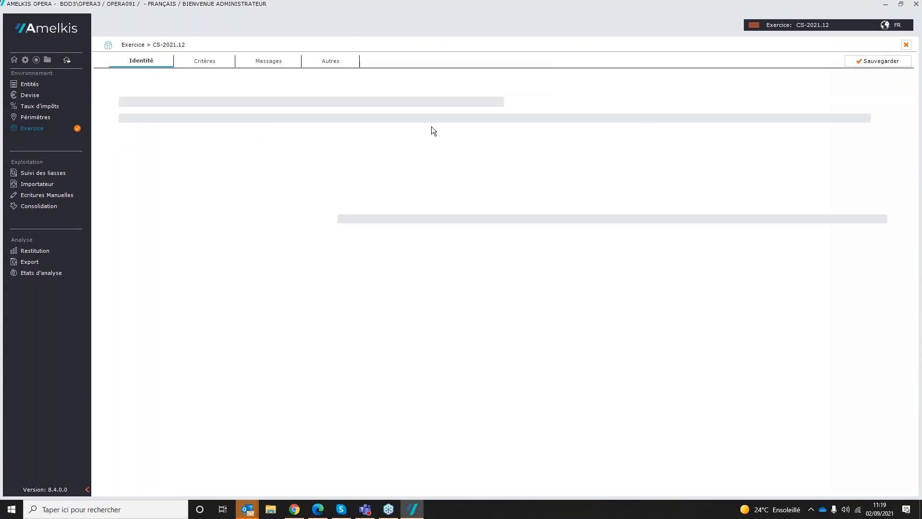
left_click(481, 101)
left_click(367, 110)
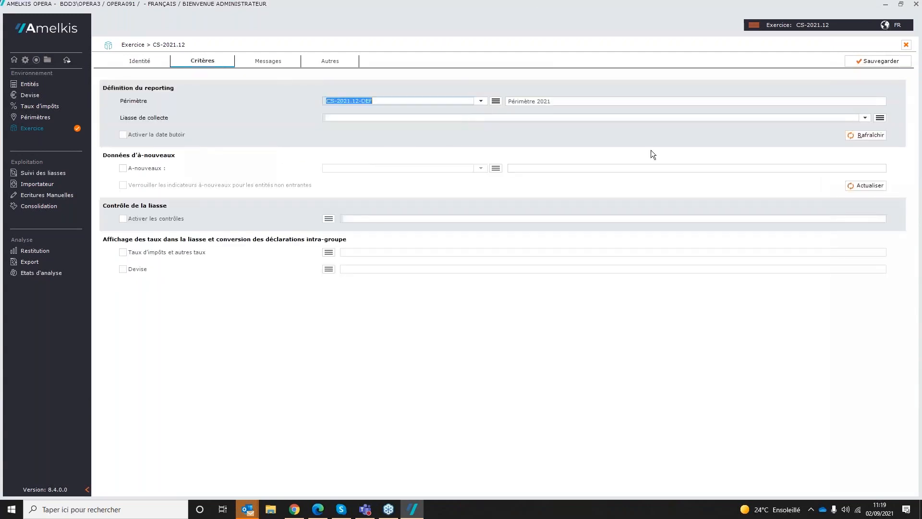
left_click(866, 118)
left_click(461, 125)
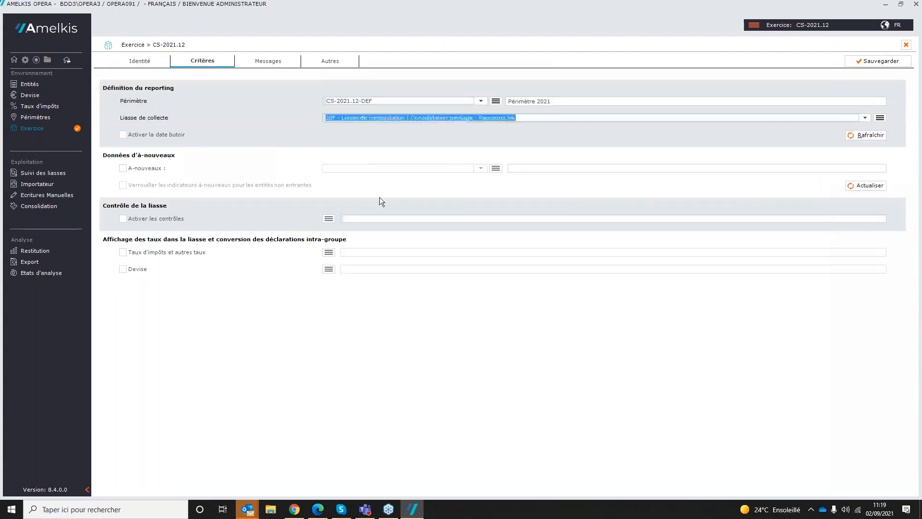
Step: Activate the package controls with family Niveau 0 and save the exercise
left_click(148, 218)
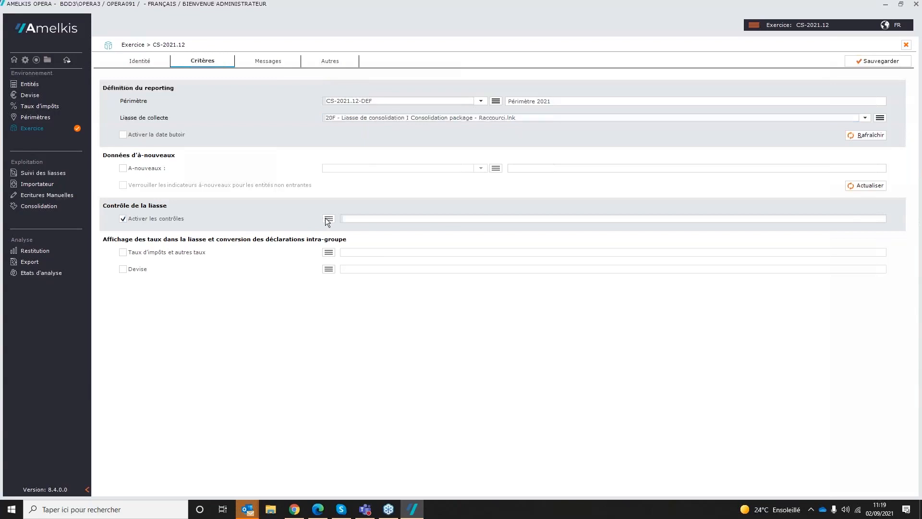
double_click(356, 259)
left_click(877, 62)
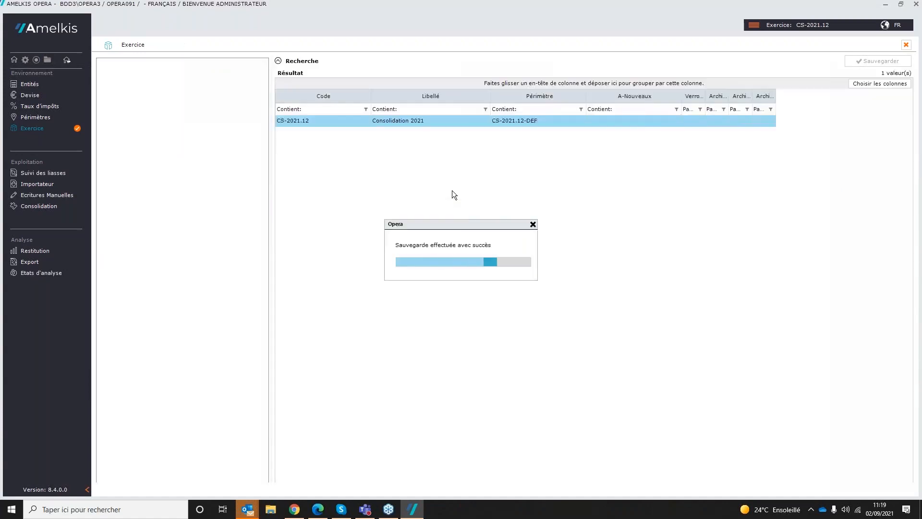
left_click(514, 269)
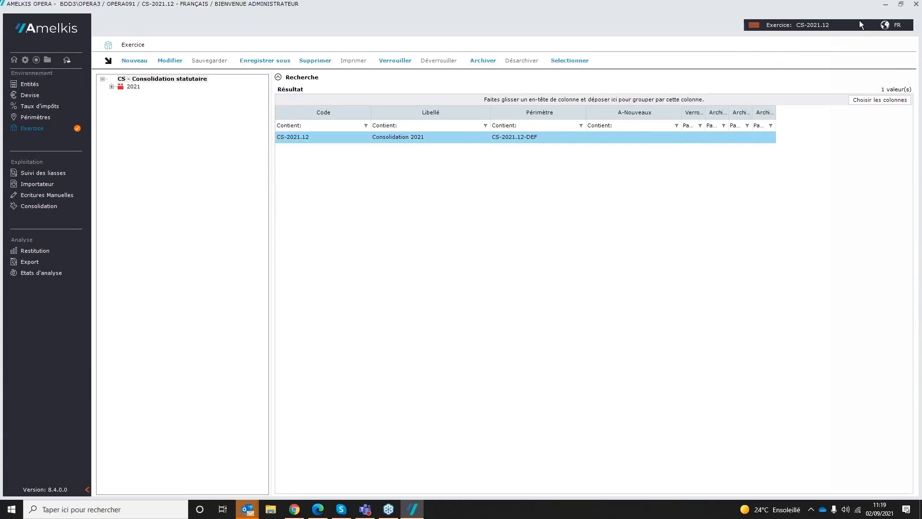
Step: Review the exercises available in the reporting switcher and leave it without changing the selection
left_click(754, 28)
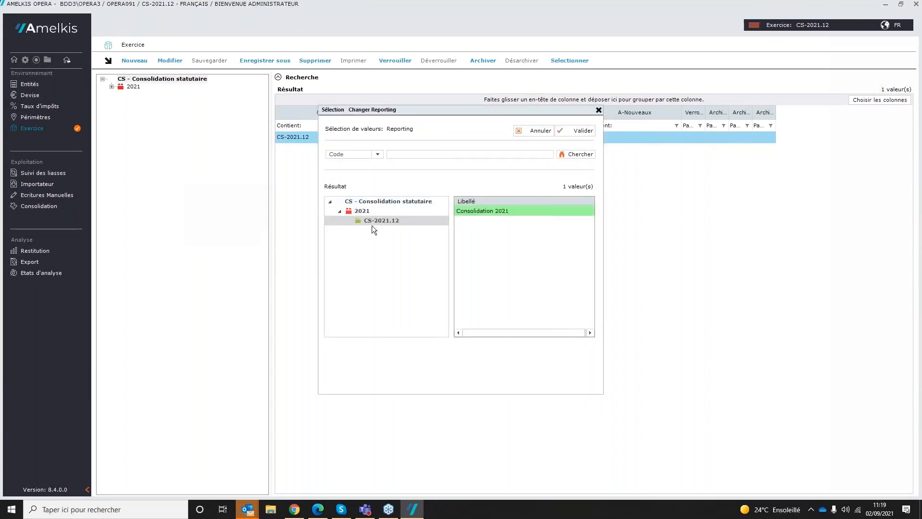
left_click(536, 132)
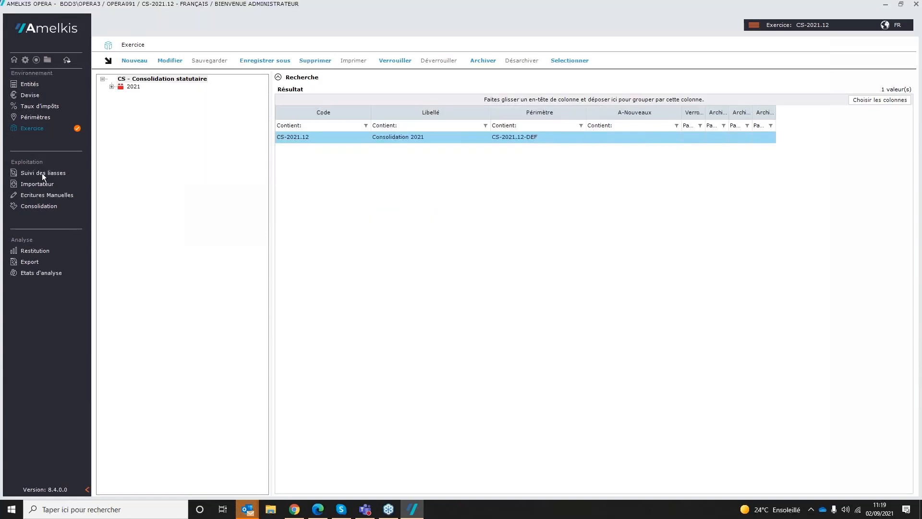
Step: Examine the document groups on the consolidation package home page of entity AM in the package tracking, and close the package
left_click(65, 178)
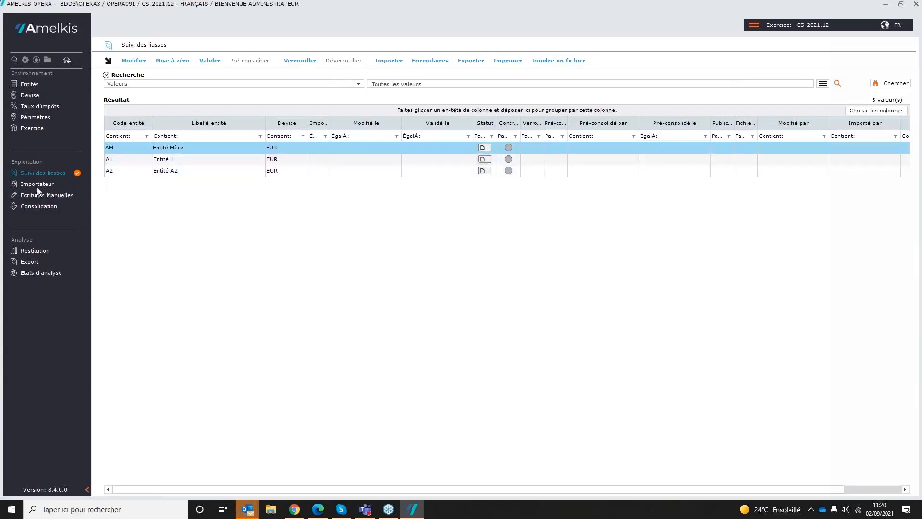
double_click(148, 149)
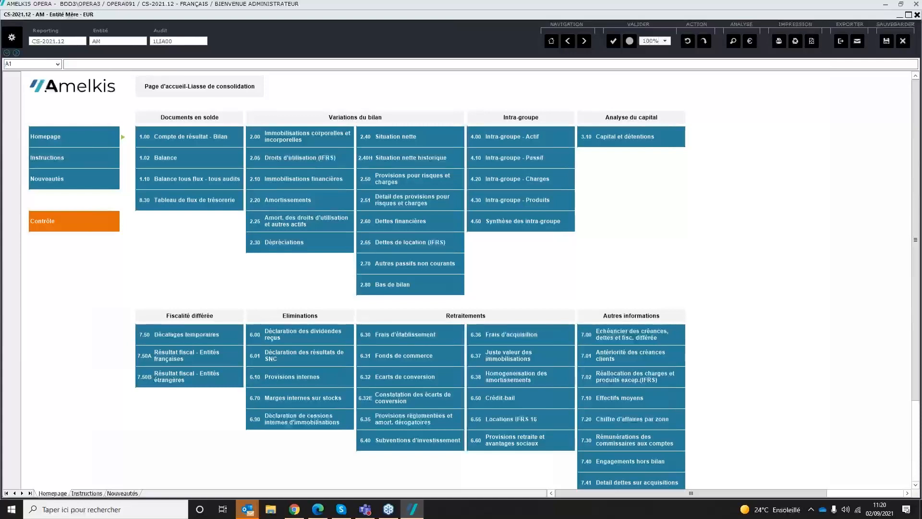
left_click(205, 119)
left_click_drag(205, 136, 205, 195)
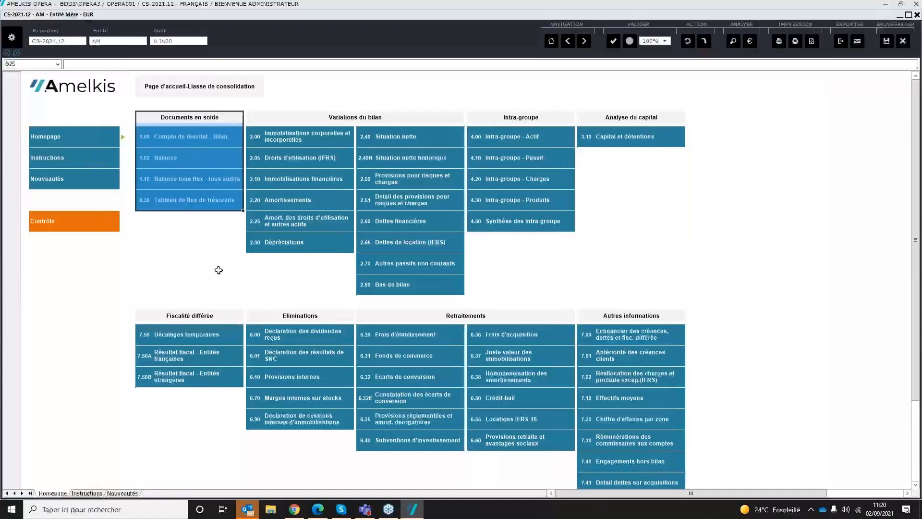
left_click_drag(347, 117, 352, 290)
left_click_drag(532, 120, 577, 242)
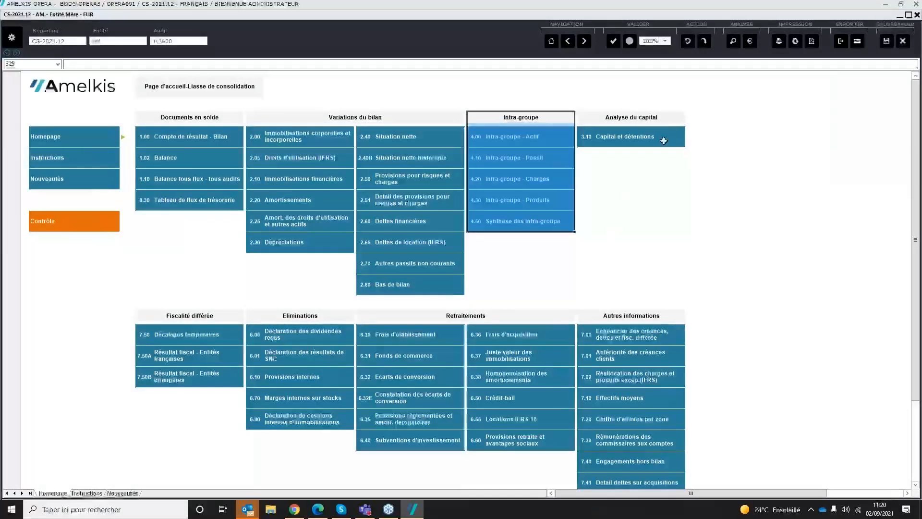
left_click_drag(655, 117, 660, 143)
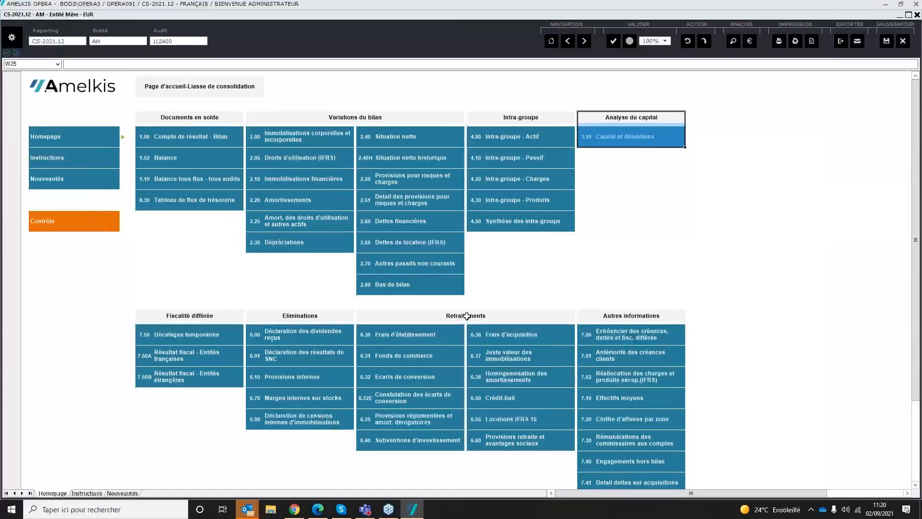
left_click_drag(467, 316, 569, 473)
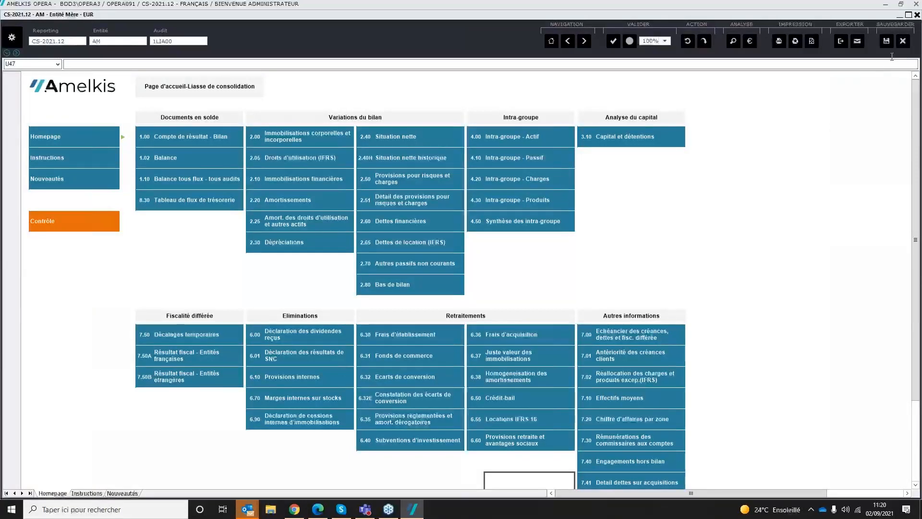
left_click(903, 42)
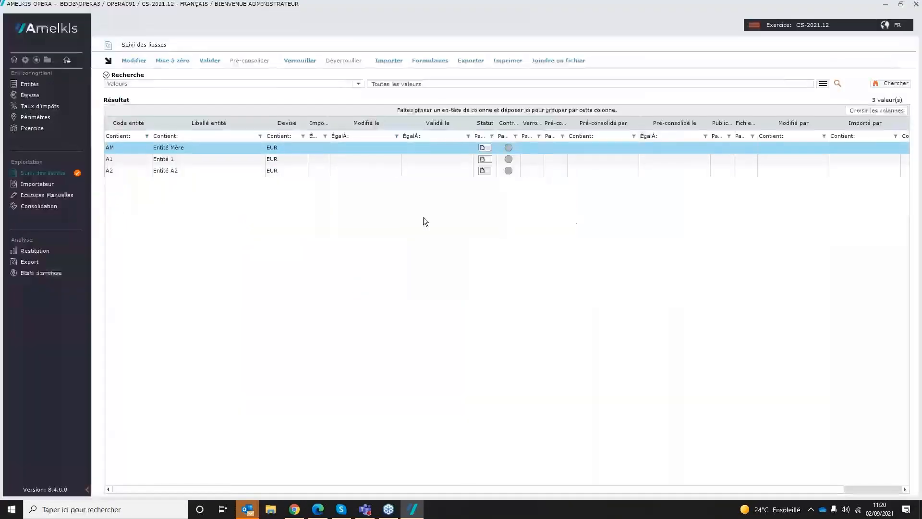
Step: Create an import script named "Balance Excel" in the Import Balances family of the importer and open it for configuration
left_click(31, 186)
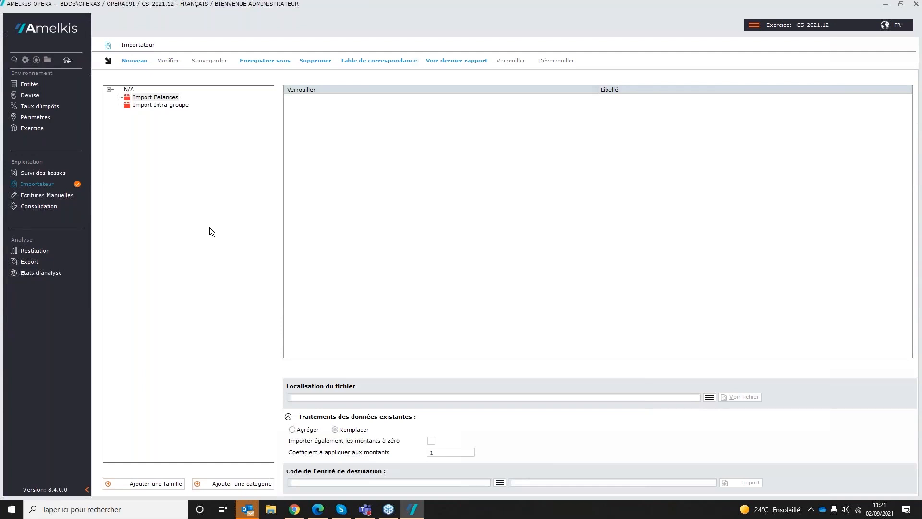
left_click(203, 113)
left_click(134, 61)
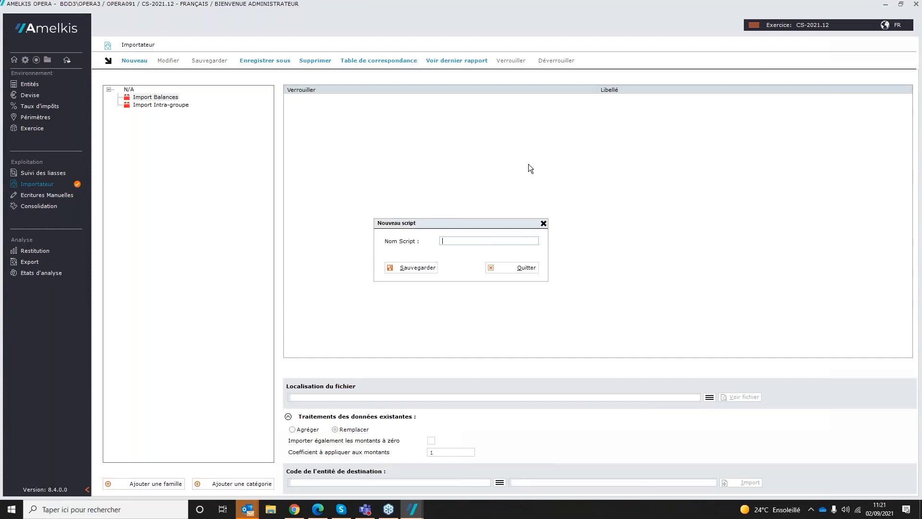
type("Balance Excel")
left_click(412, 268)
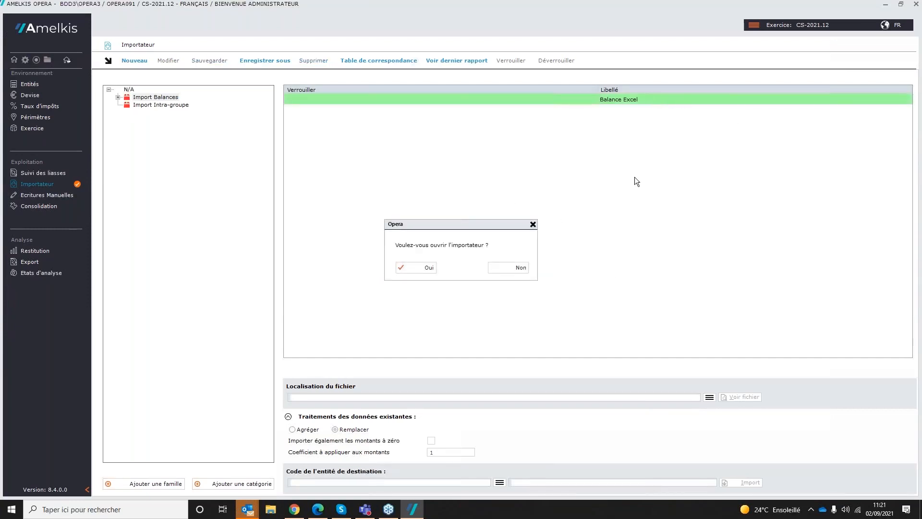
left_click(413, 267)
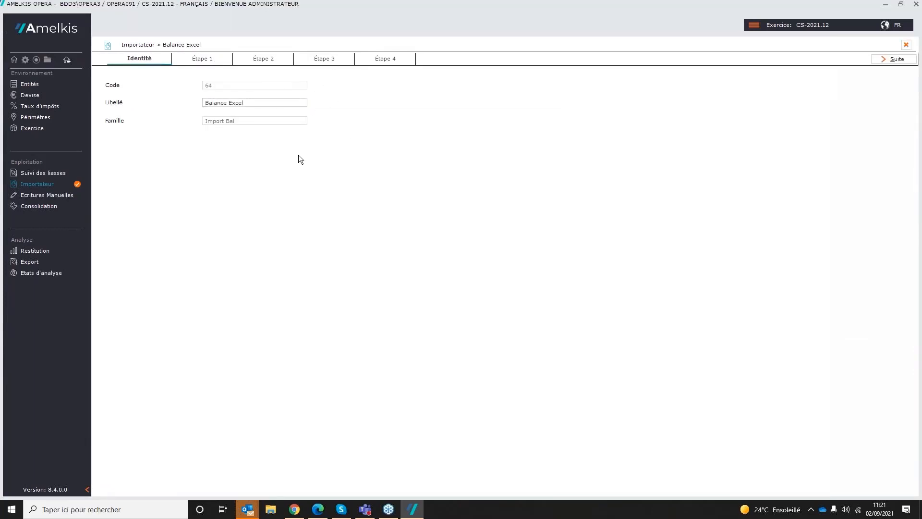
Step: In step 1 of the script, choose Balance AM.xlsx from the Dossier de travail folder as the source file
left_click(208, 60)
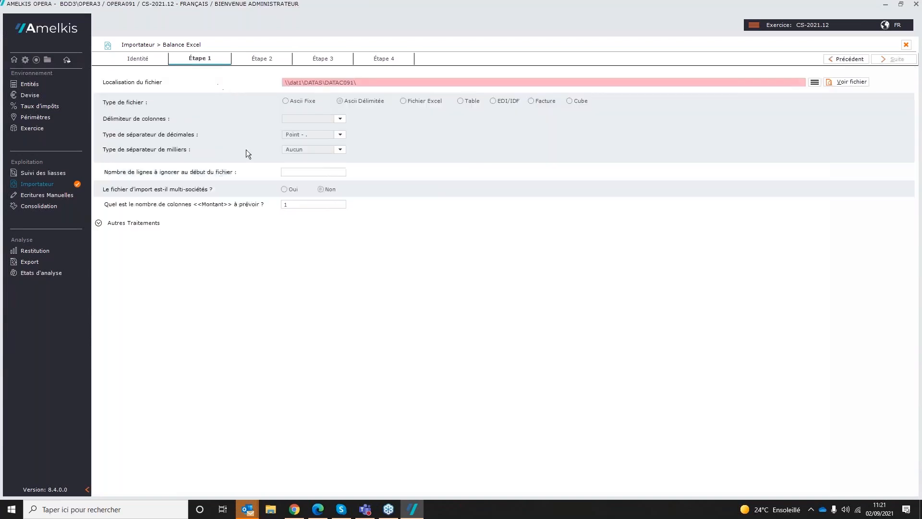
left_click(814, 82)
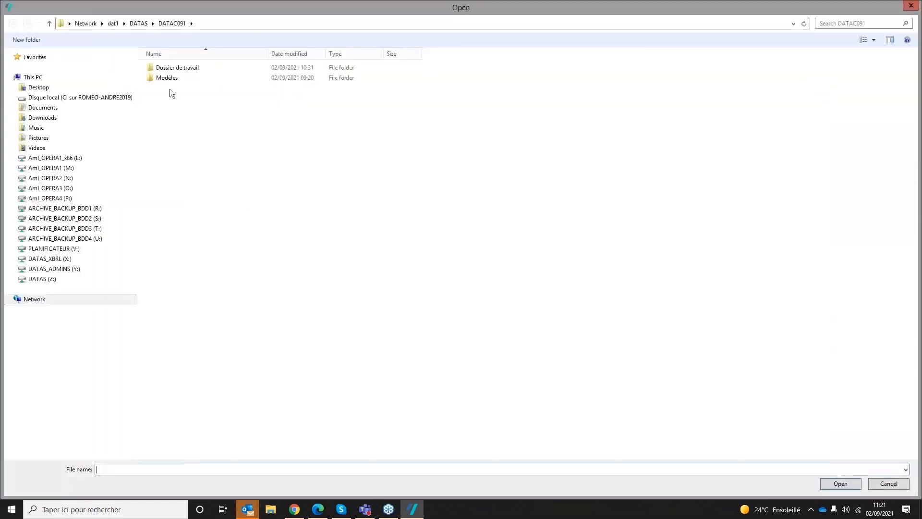
double_click(175, 70)
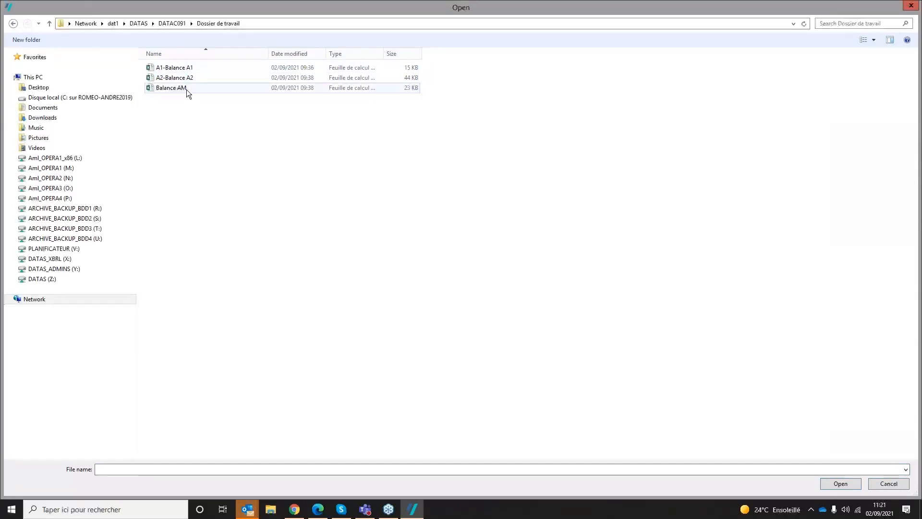
double_click(186, 89)
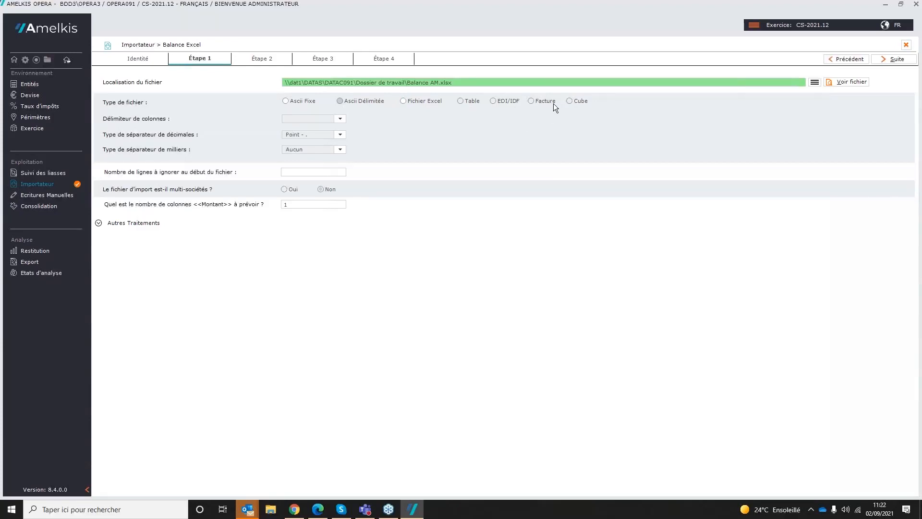
Step: Set the file type to Fichier Excel, check the source file's contents, and set the decimal separator to Virgule
left_click(403, 100)
left_click(845, 83)
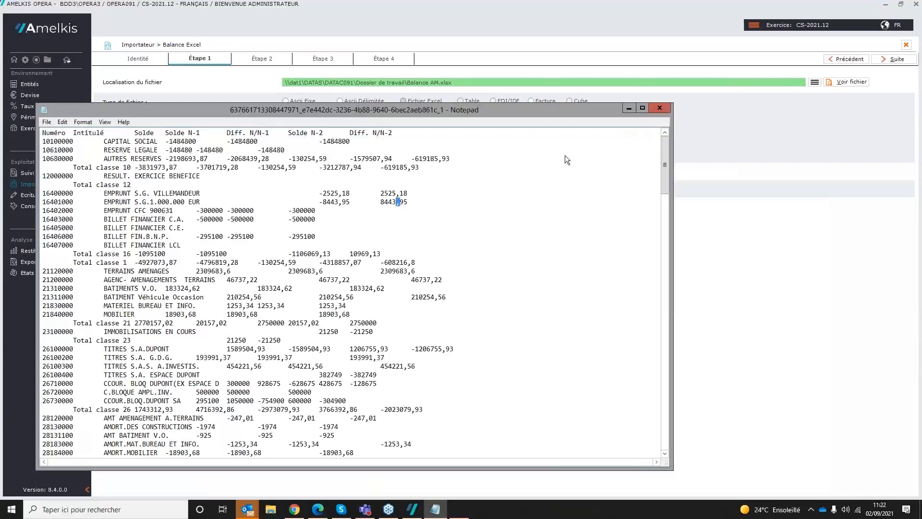
left_click(659, 108)
left_click(336, 135)
left_click(310, 150)
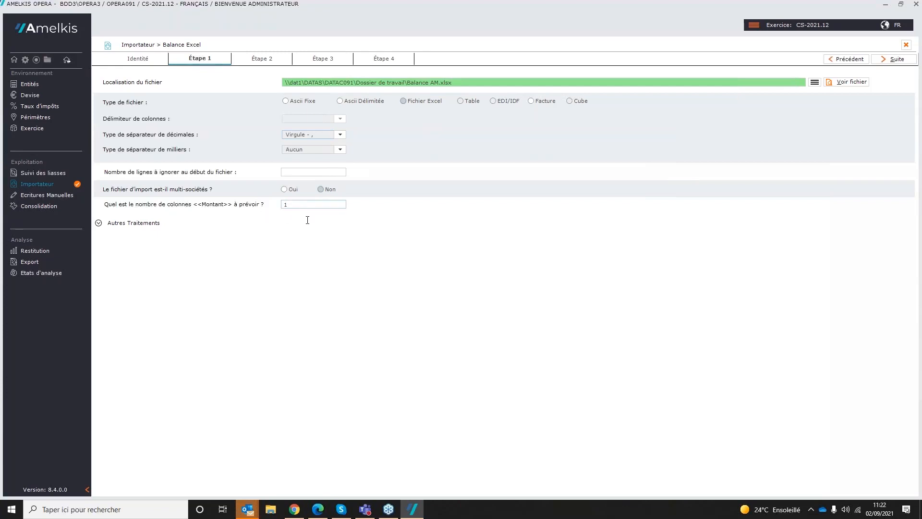
Step: In step 2, assign Rubriques to the Numéro column, Libellé Rubriques to Intitulé, and Montant 1 to Solde
left_click(272, 58)
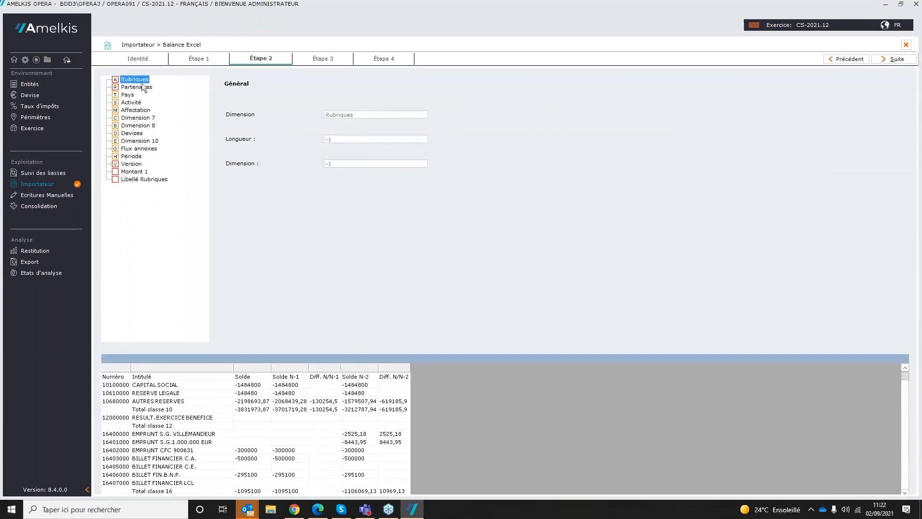
left_click_drag(143, 88, 140, 363)
left_click_drag(142, 178, 176, 367)
left_click_drag(136, 169, 254, 368)
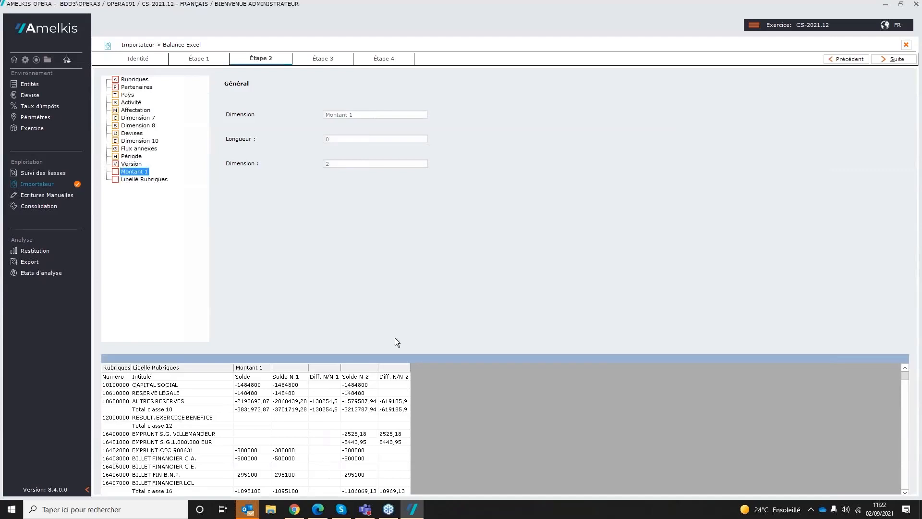
Step: In step 3, apply a correspondence table to Rubriques and import it from the correspondence table folder under Modèles
left_click(336, 58)
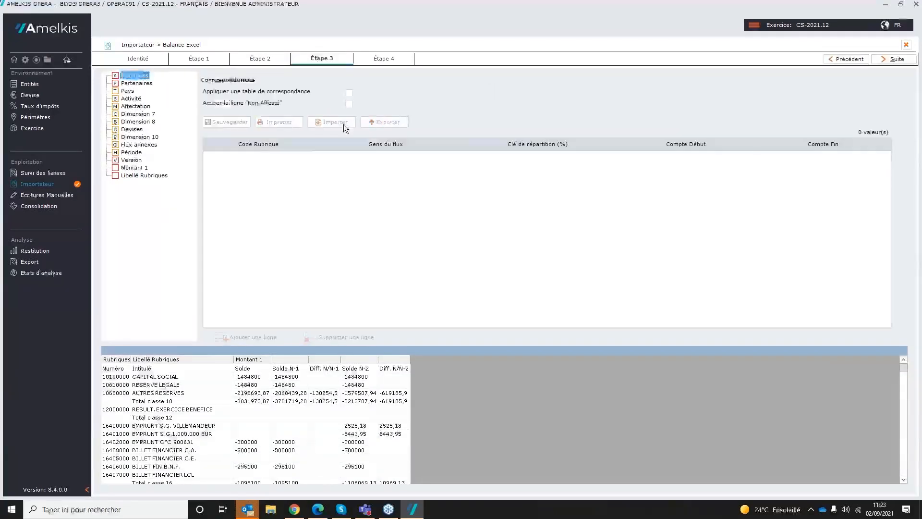
left_click(349, 93)
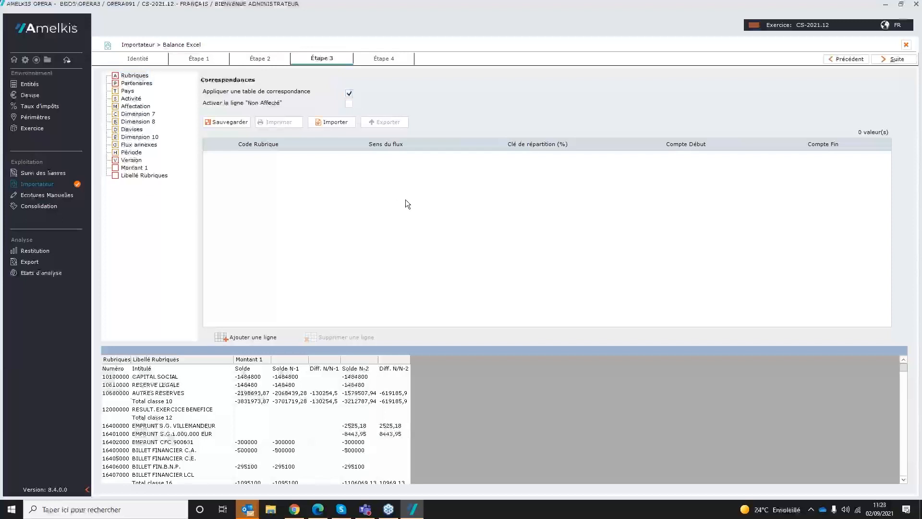
left_click(331, 122)
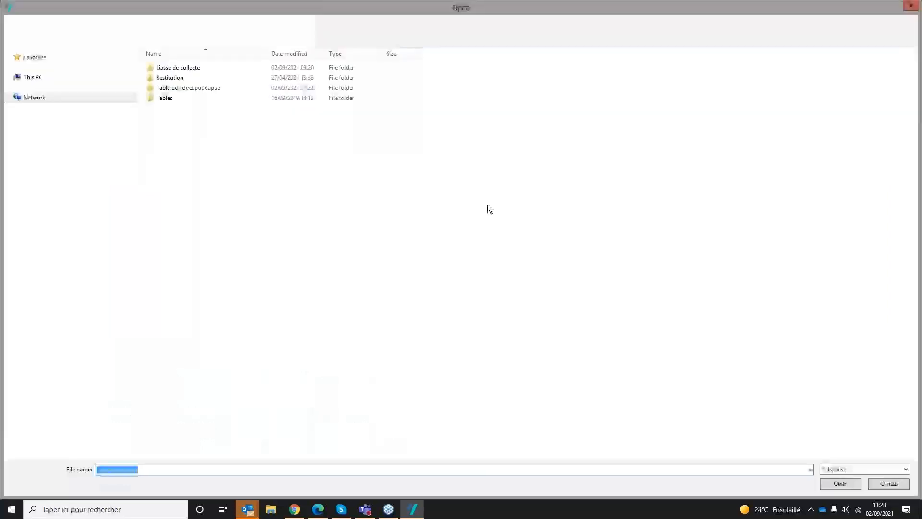
double_click(201, 89)
double_click(206, 68)
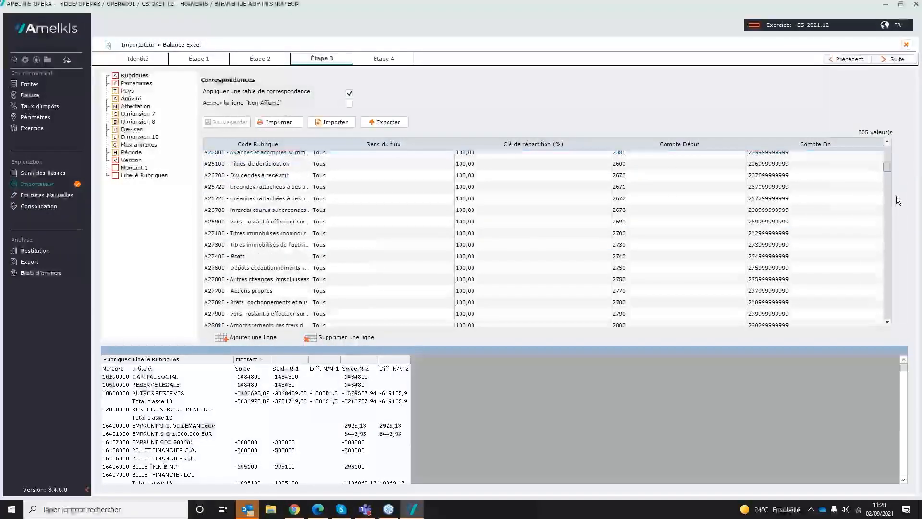
Step: Examine the imported account correspondences, including the available rubric codes and the starting accounts of the financial charges rows
scroll(896, 195, "down", 15)
scroll(896, 210, "down", 20)
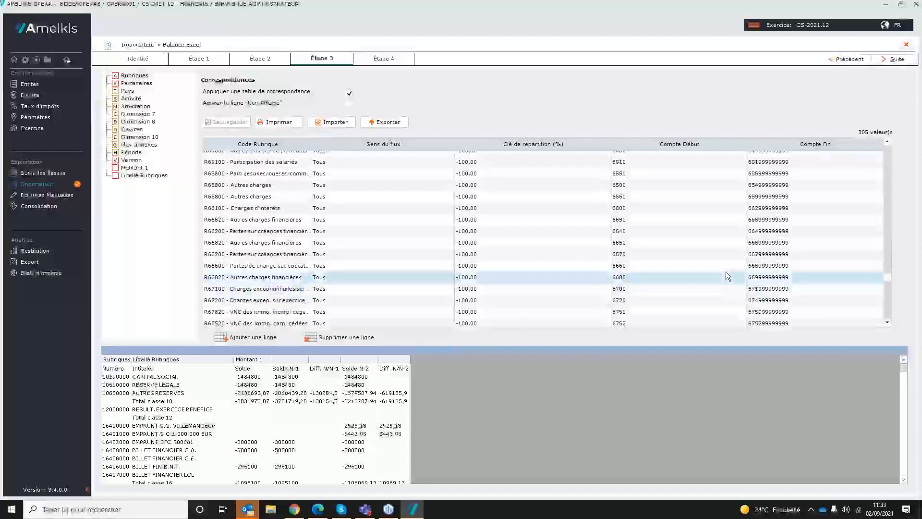
left_click(284, 294)
left_click(307, 290)
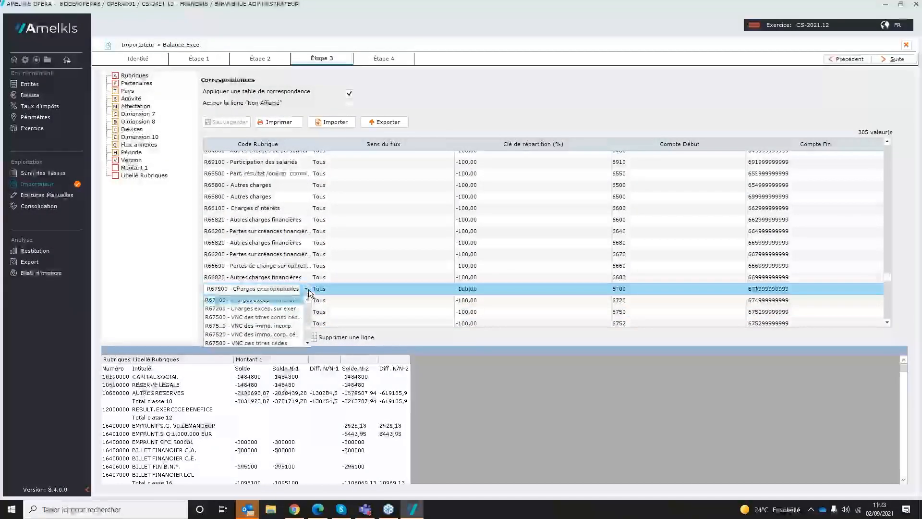
left_click(307, 290)
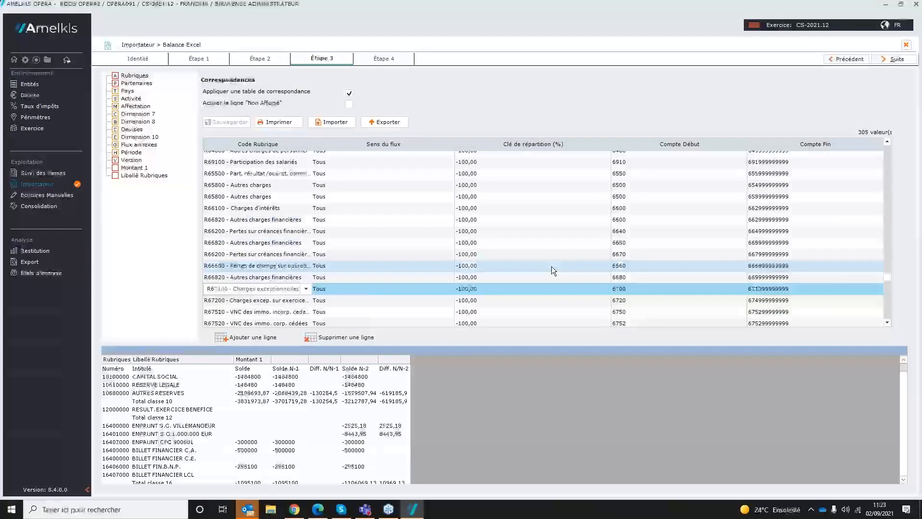
left_click(627, 243)
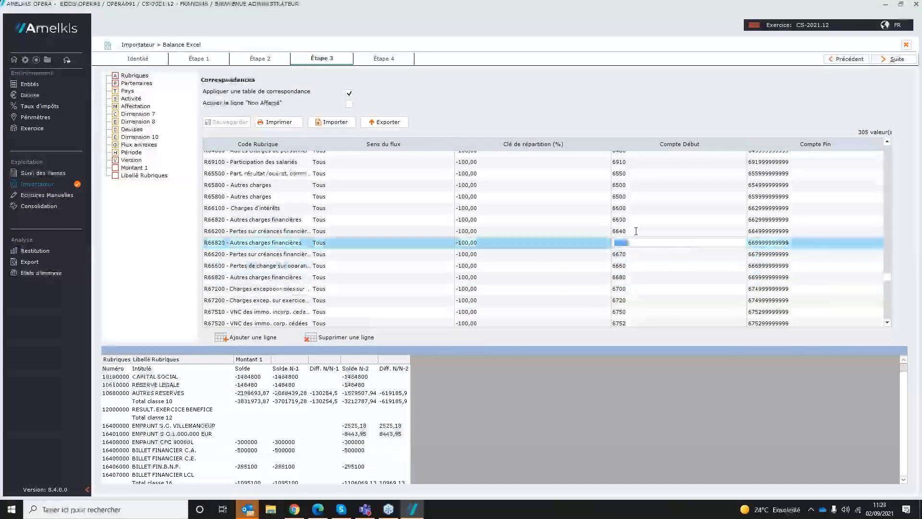
left_click(717, 219)
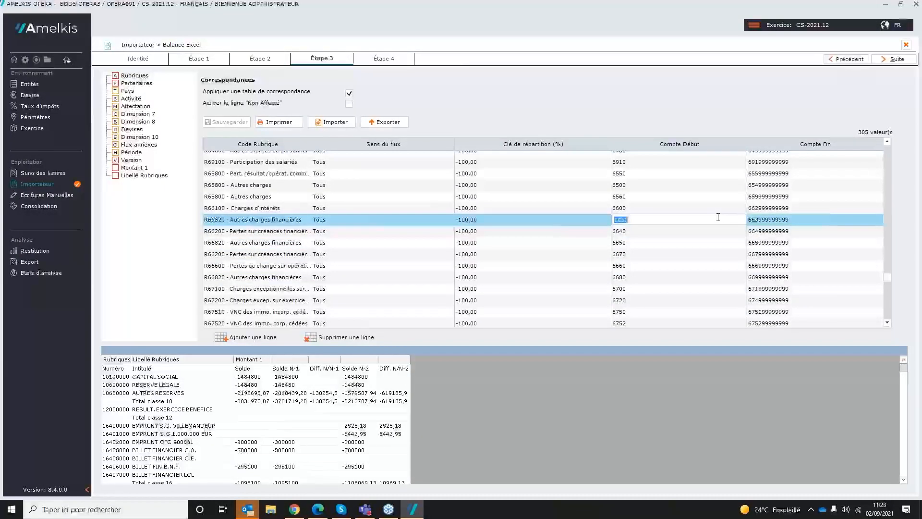
Step: Set the default flow of Montant 1 to F99 - Clôture and complete the script to return to the importer list
left_click(143, 168)
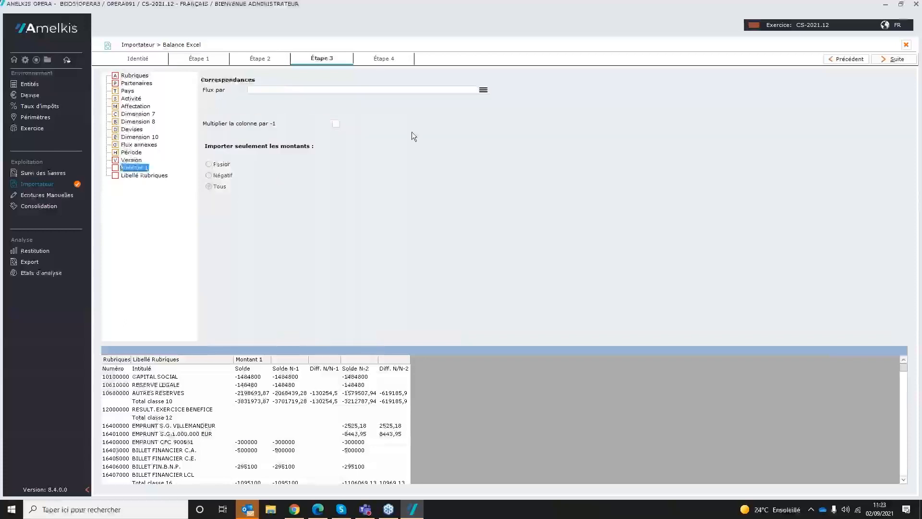
left_click(483, 90)
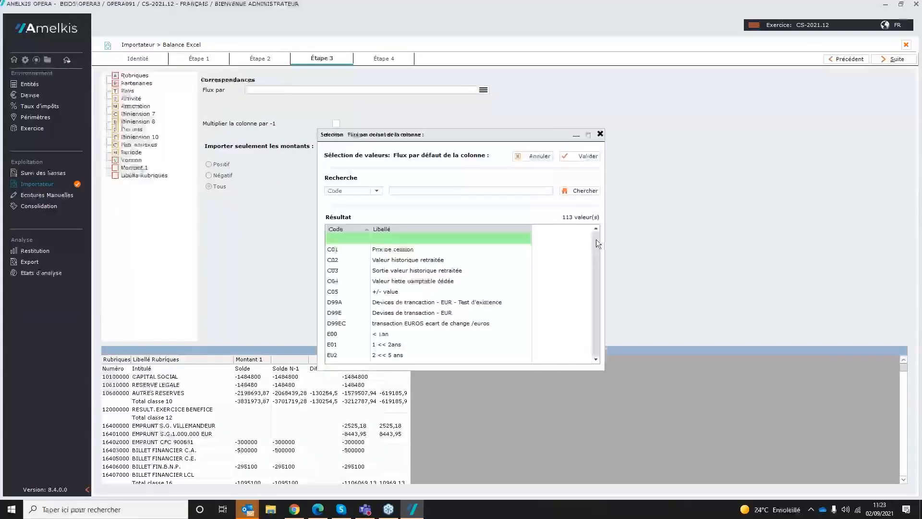
left_click_drag(596, 239, 607, 296)
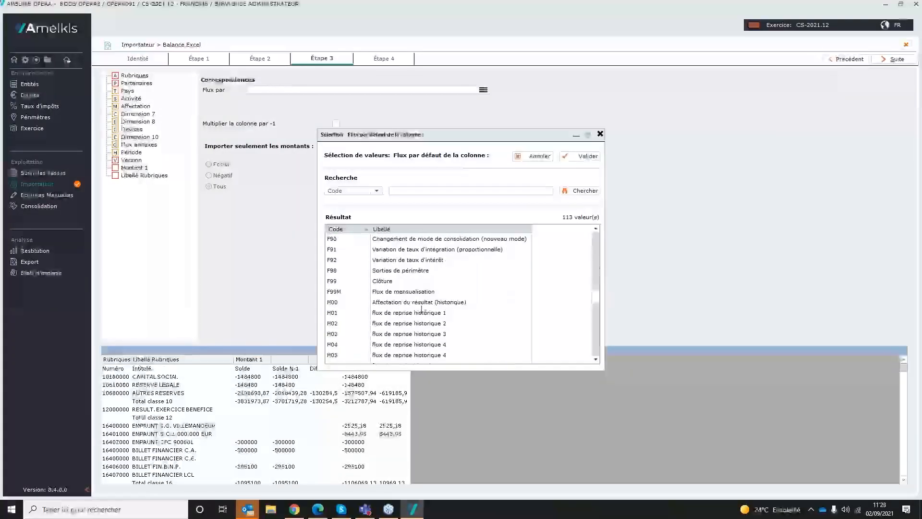
double_click(392, 282)
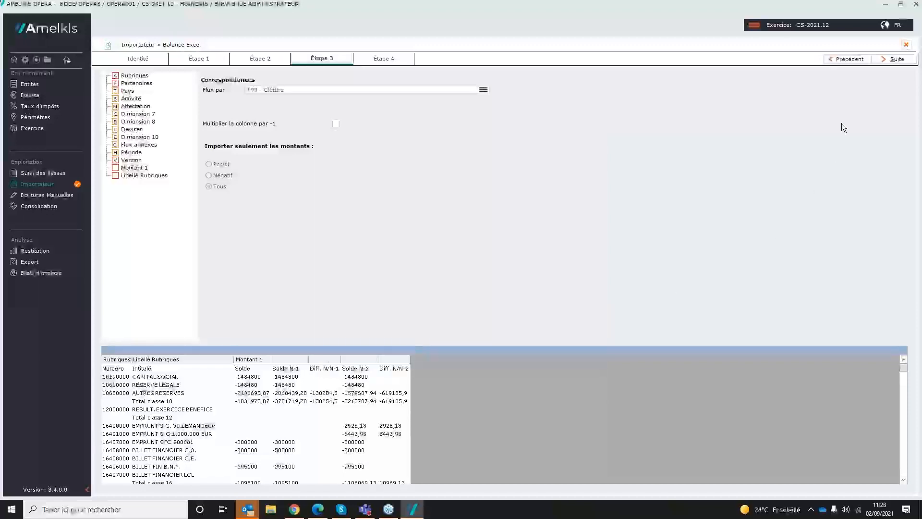
left_click(890, 60)
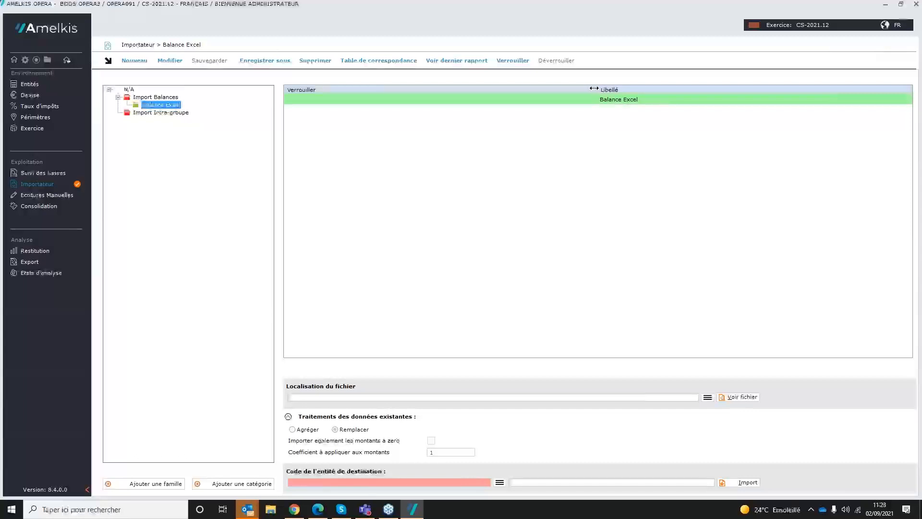
Step: Set Balance AM.xlsx from Dossier de travail as the import file and AM - Entité Mère as the destination entity
left_click_drag(598, 89, 329, 96)
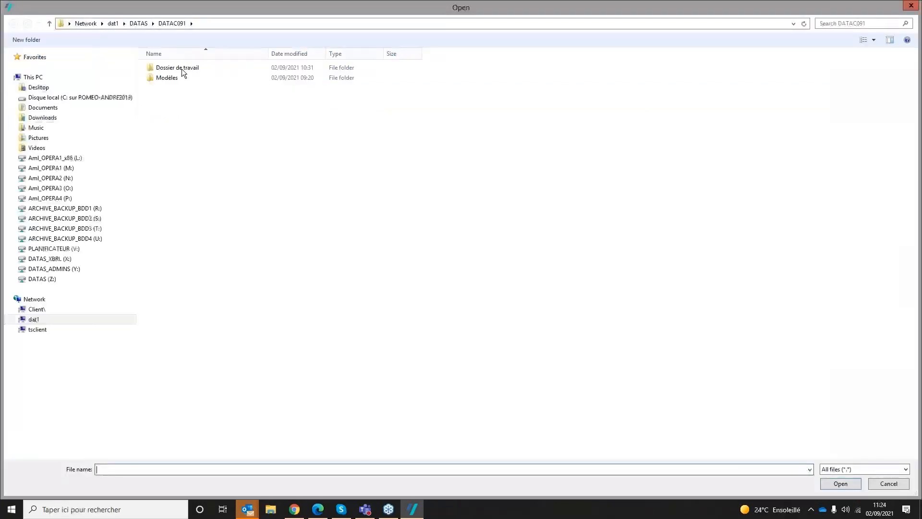
double_click(182, 68)
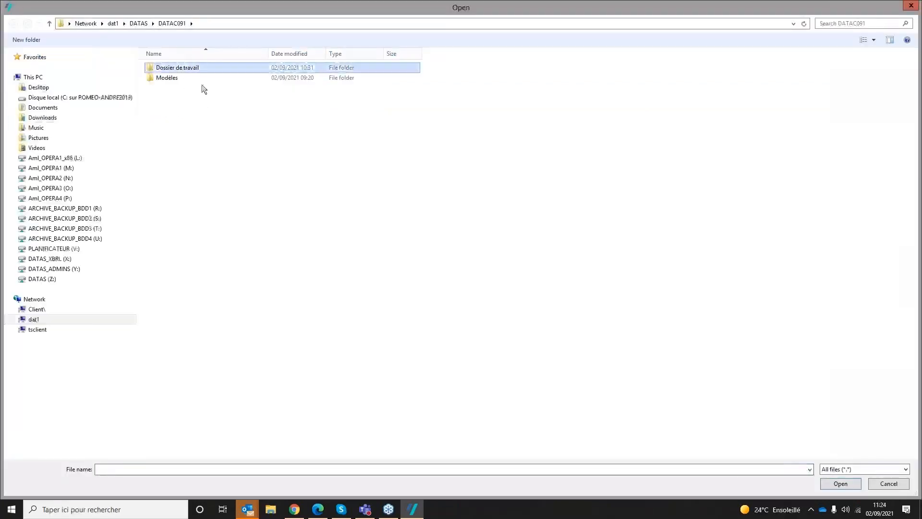
double_click(183, 87)
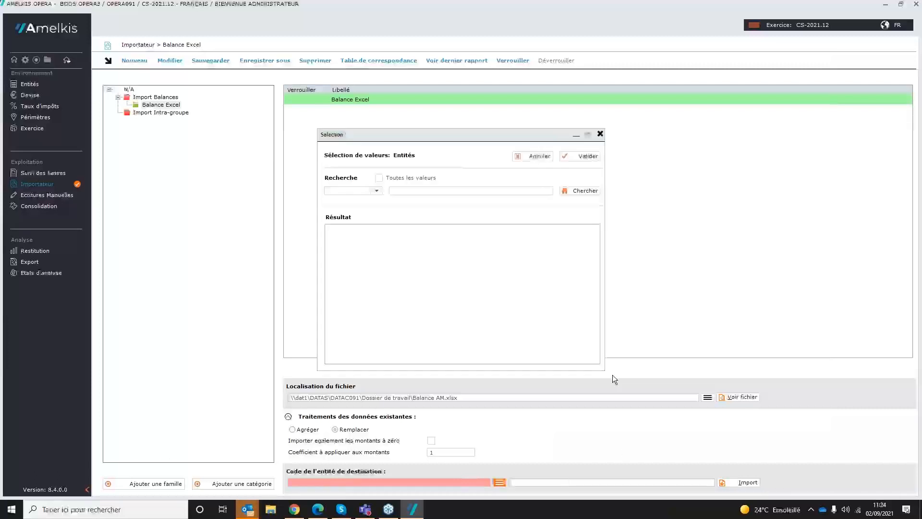
double_click(388, 261)
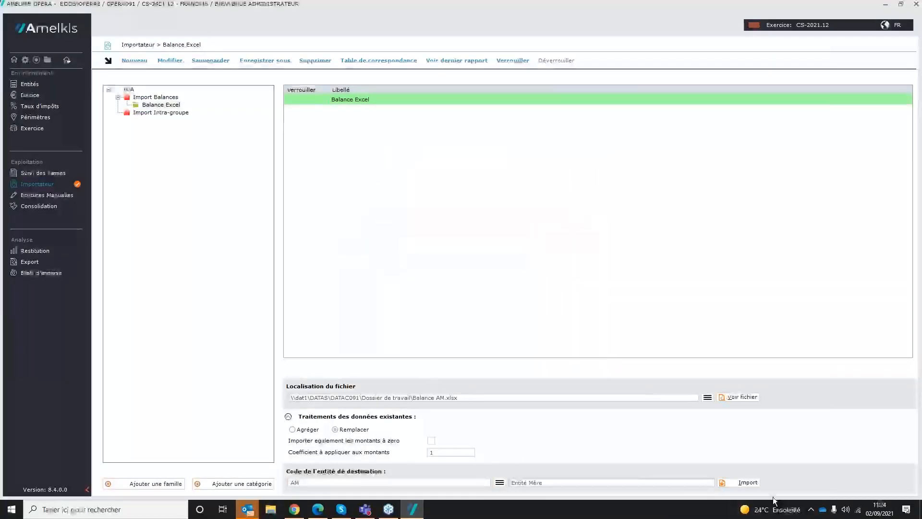
Step: Run the Balance Excel import for AM, saving the modifications, and exit without consulting the import report
left_click(753, 483)
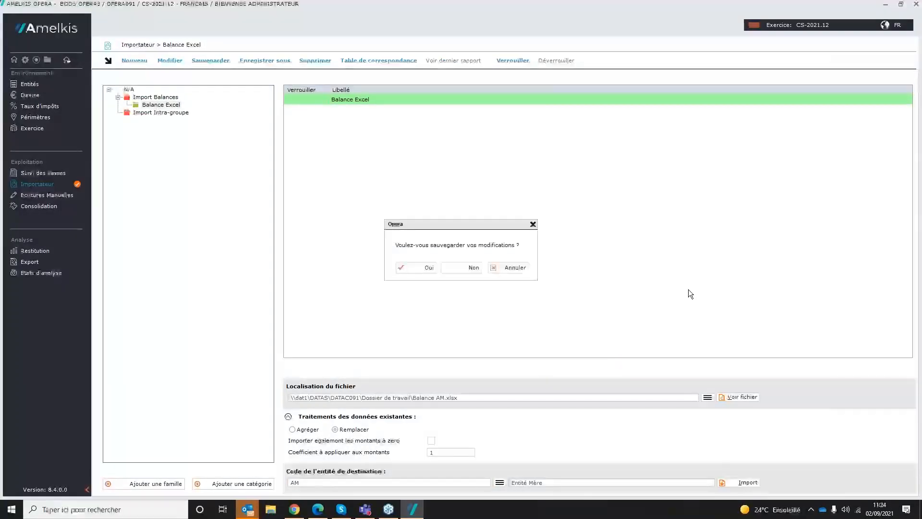
left_click(412, 269)
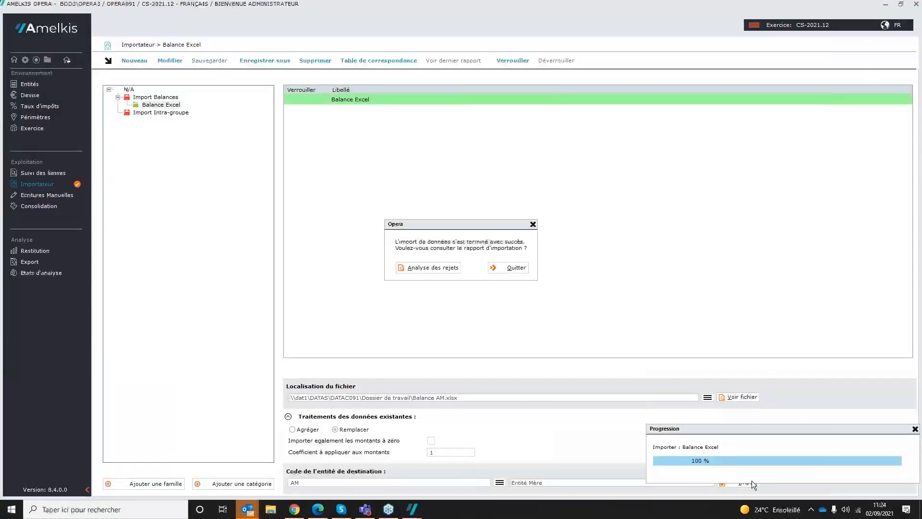
left_click(524, 268)
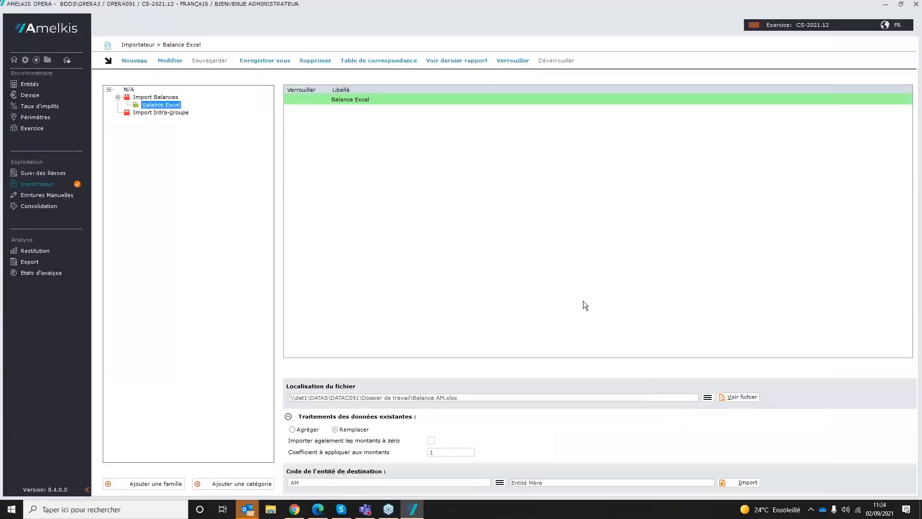
Step: Import A1-Balance A1.xlsx and A2-Balance A2.xlsx together with the Balance Excel script, without consulting the import report
left_click(708, 399)
left_click(179, 69)
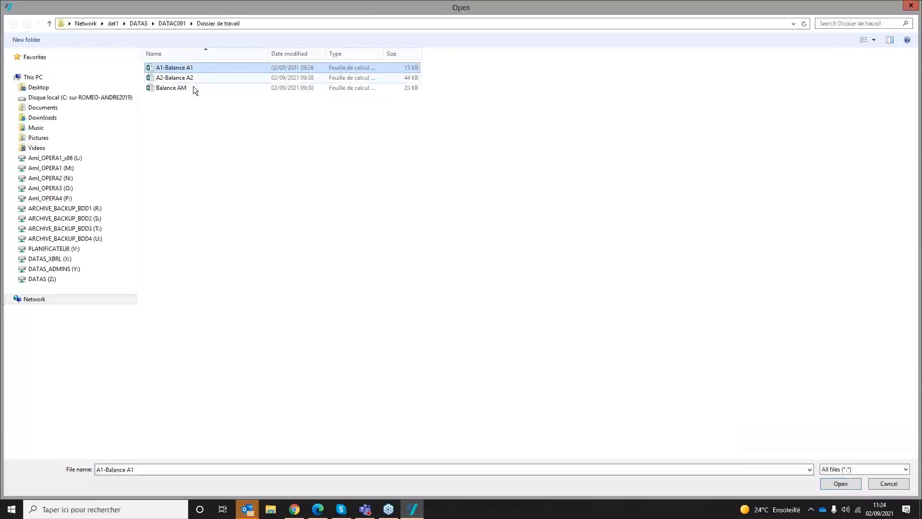
left_click(164, 77, "ctrl")
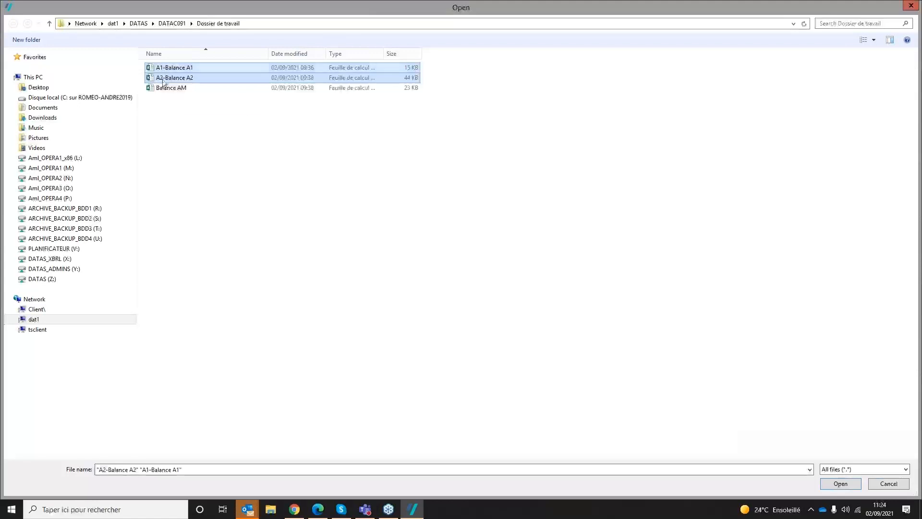
left_click(848, 485)
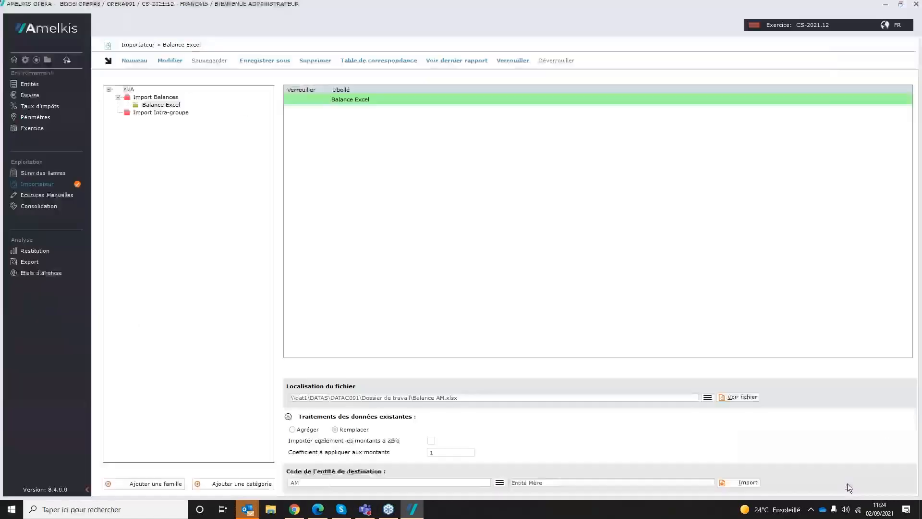
left_click(752, 482)
left_click(422, 269)
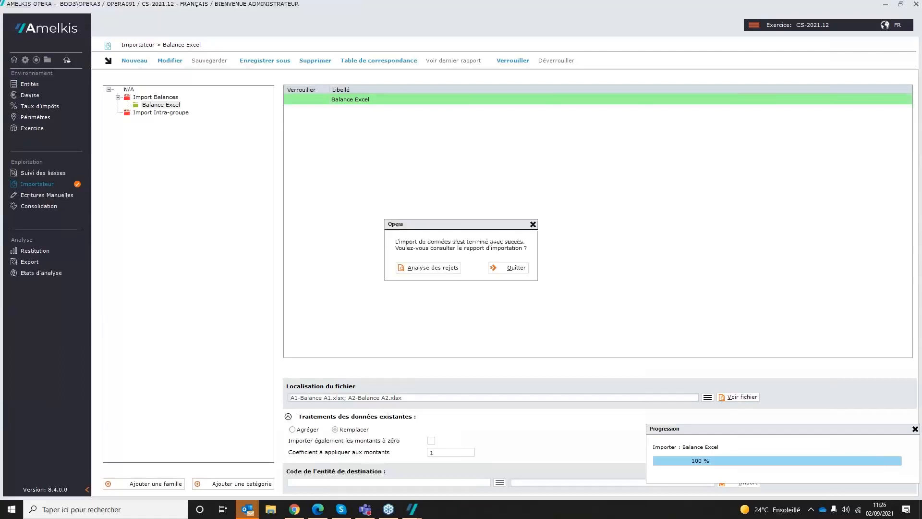
left_click(512, 269)
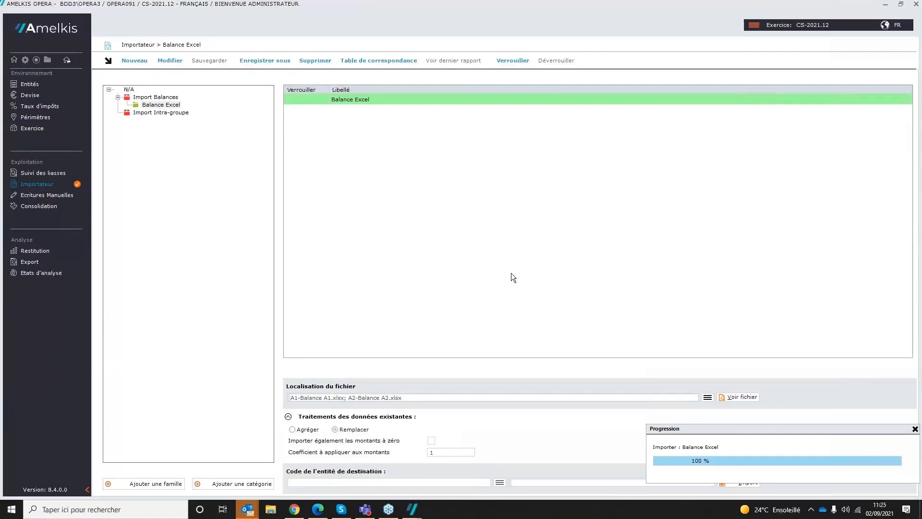
Step: Open the Entité Mère package from Suivi des liasses and examine the income statement in form 1.00 Compte de résultat - Bilan
left_click(54, 172)
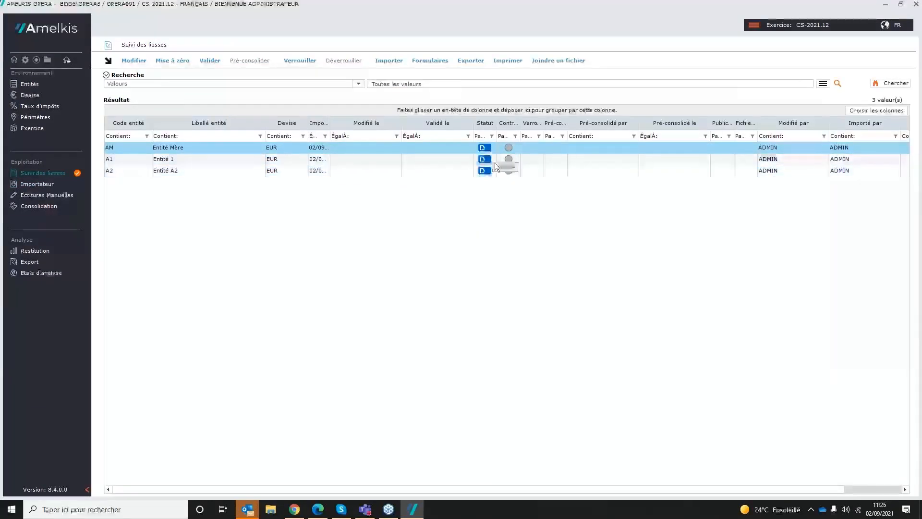
left_click(180, 172)
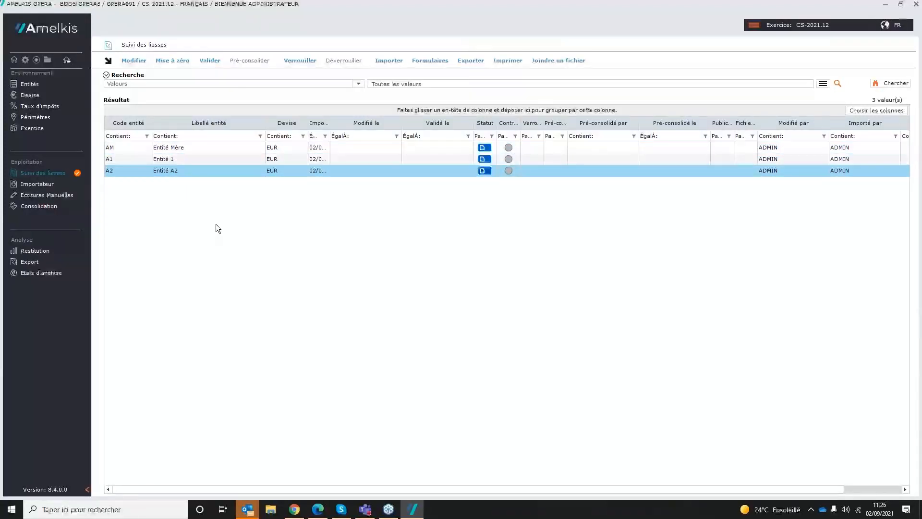
left_click(177, 159)
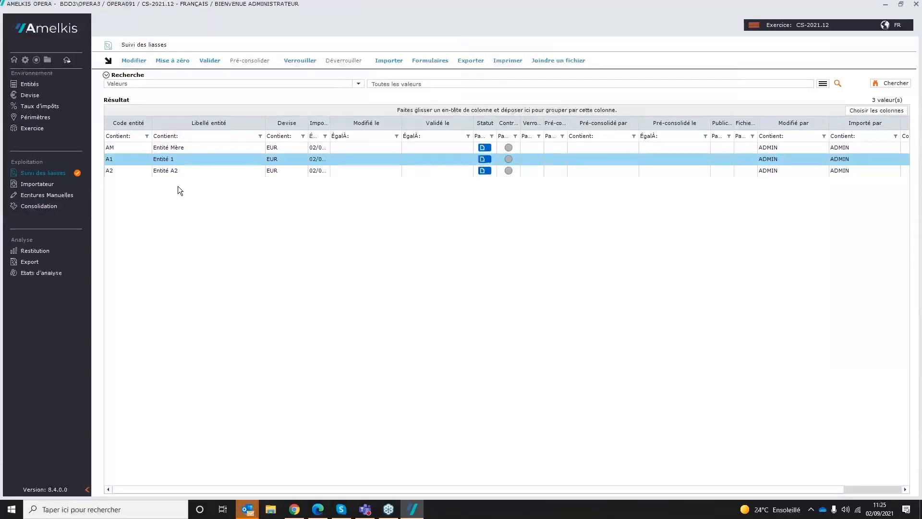
double_click(180, 148)
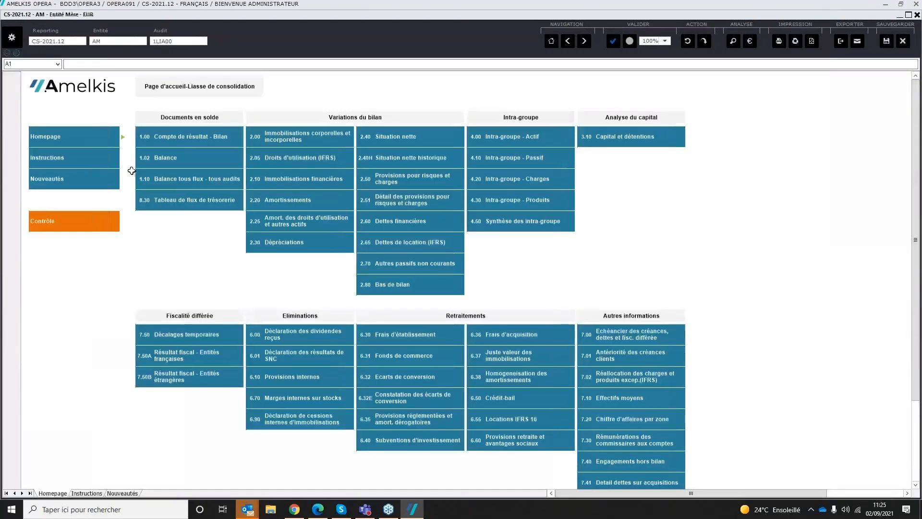
left_click(188, 141)
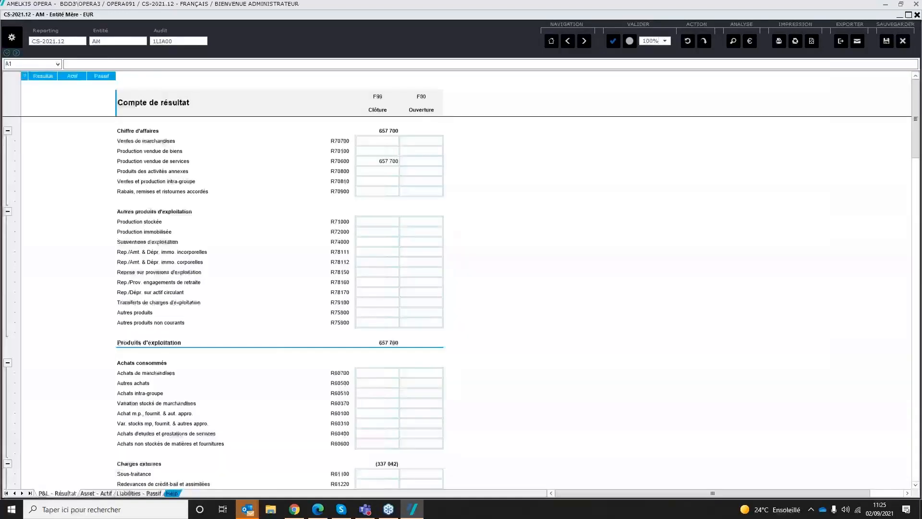
left_click(375, 162)
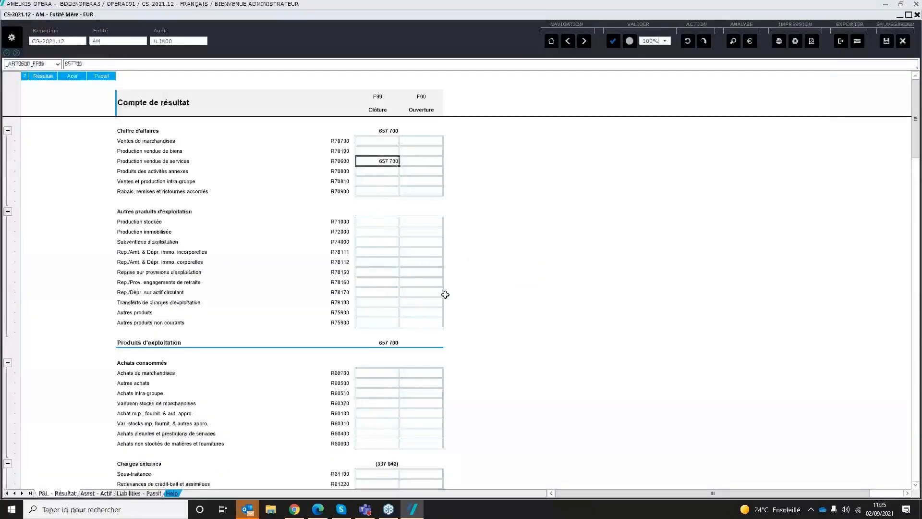
scroll(446, 295, "down", 6)
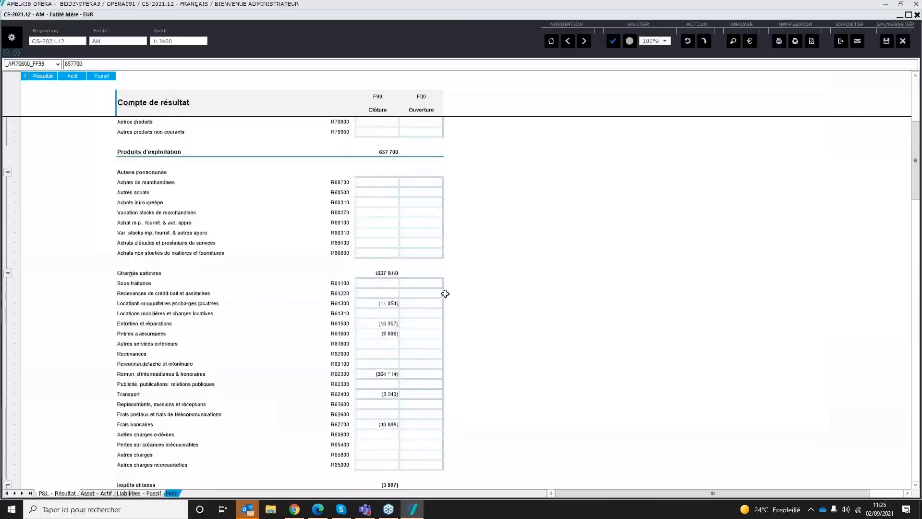
scroll(445, 293, "up", 6)
Step: Enter 1000 as the F99 closing amount of Rabais, remises et ristournes accordés (R70900), and clear it again
left_click(377, 191)
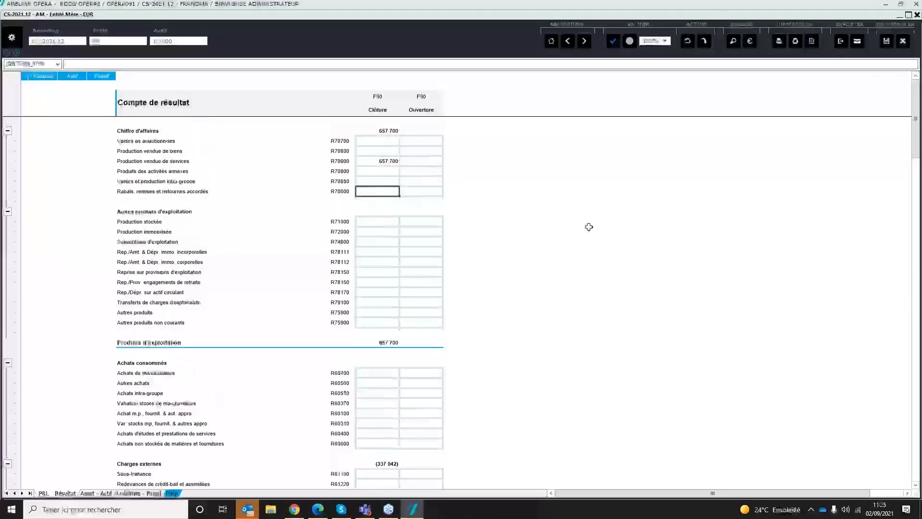
type("1000")
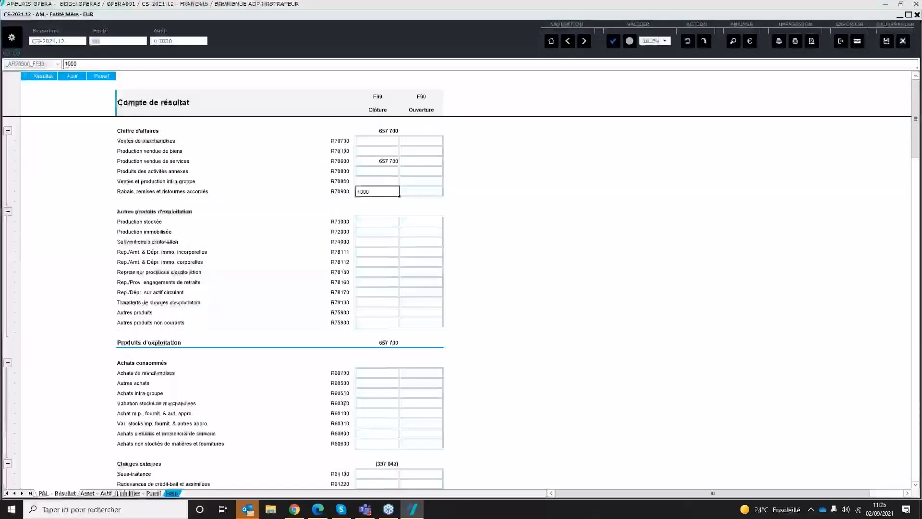
key("Return")
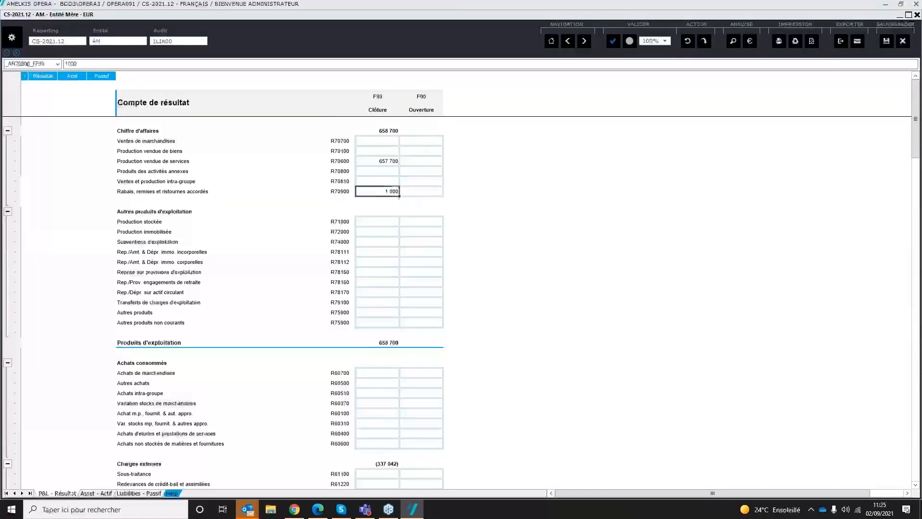
key("Delete")
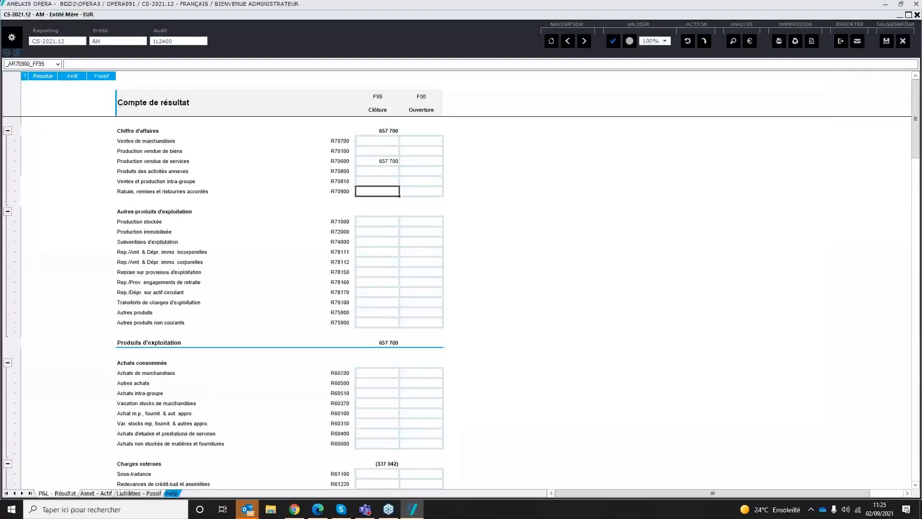
left_click(464, 253)
Step: Examine the source account detail behind the closing amount of Production vendue de services (R70600), and close the detail
left_click(385, 164)
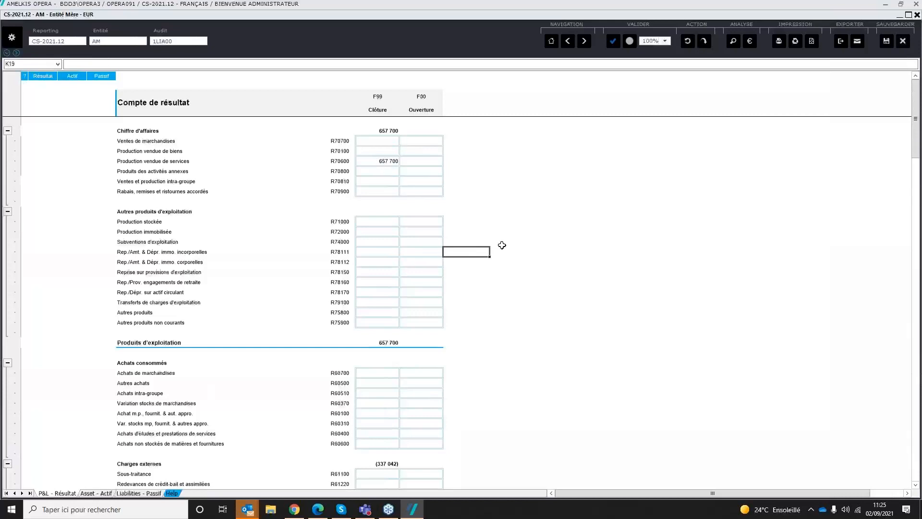
left_click(751, 42)
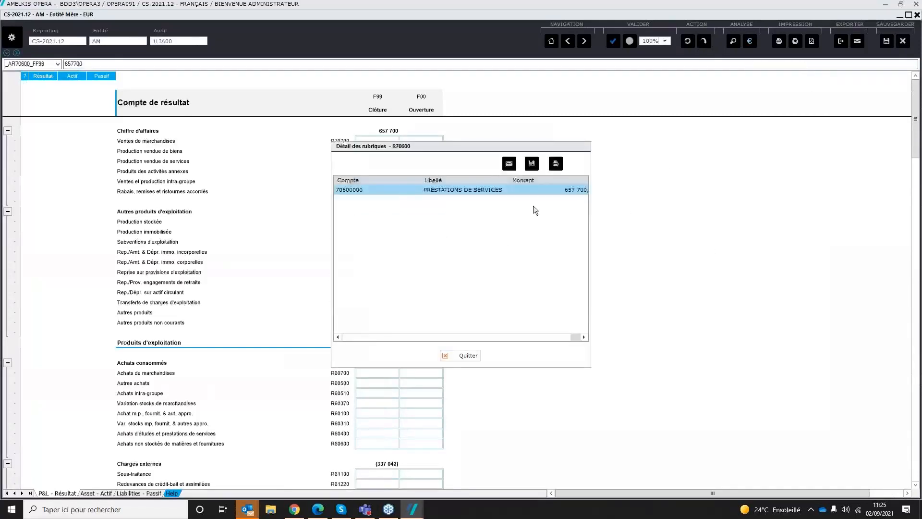
left_click_drag(422, 180, 383, 180)
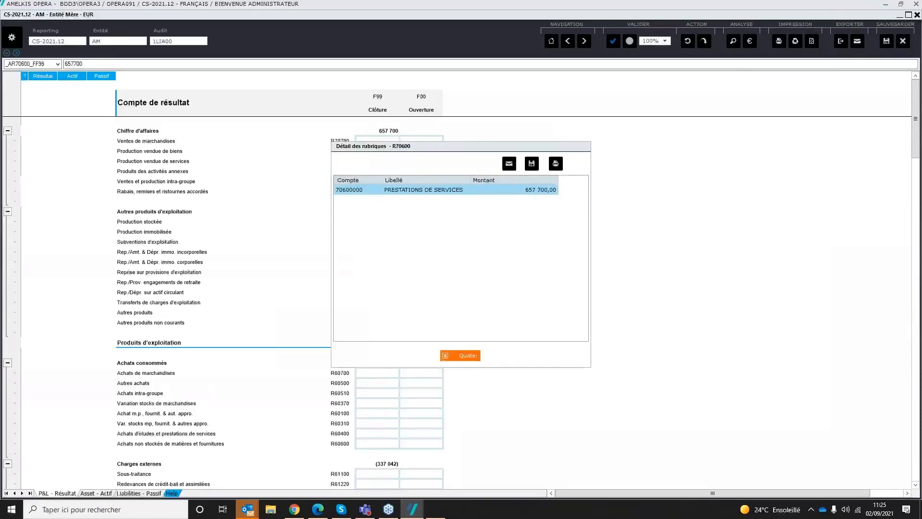
left_click(468, 358)
Step: Examine the source accounts making up the closing amount of Rémun. d'intermédiaires & honoraires (R62200), and close the detail
left_click(382, 384)
scroll(382, 386, "down", 6)
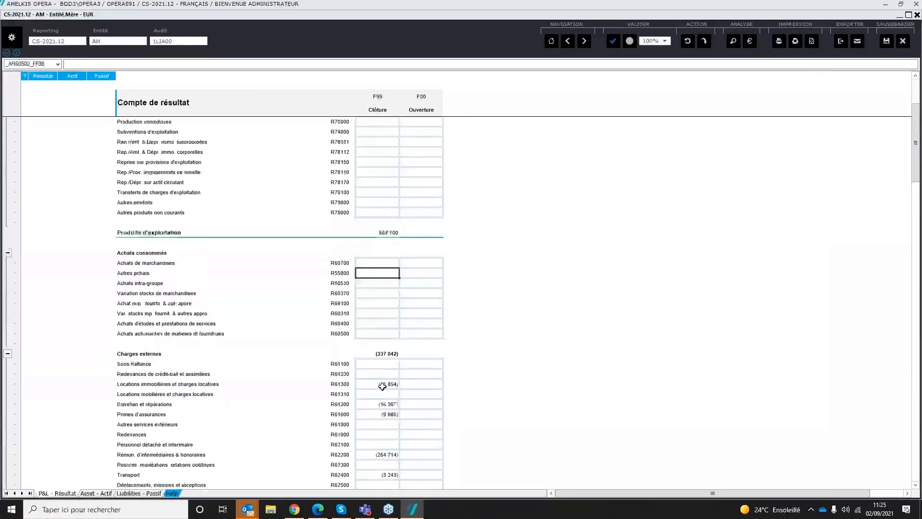
left_click(382, 384)
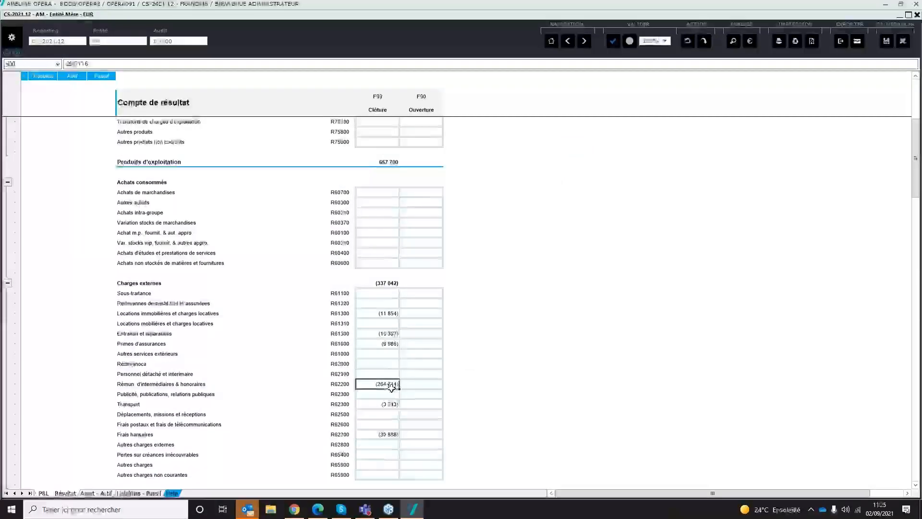
left_click(749, 42)
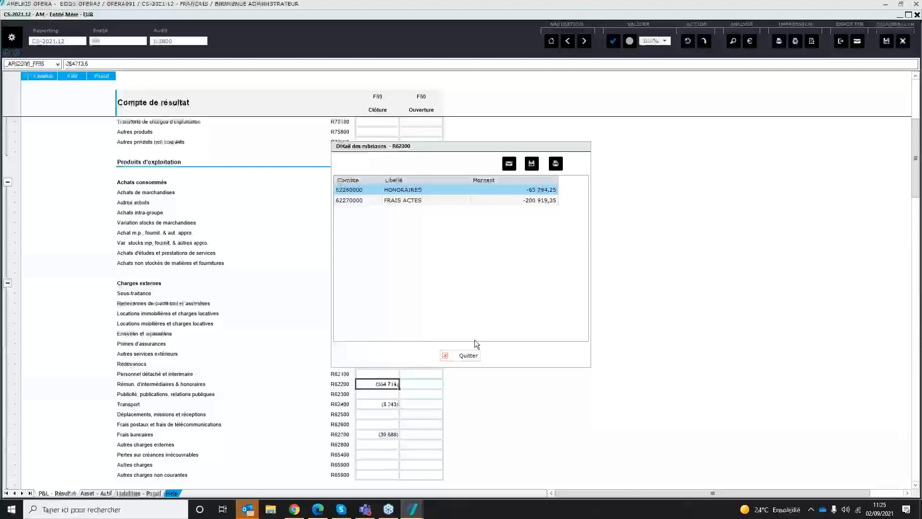
left_click(449, 355)
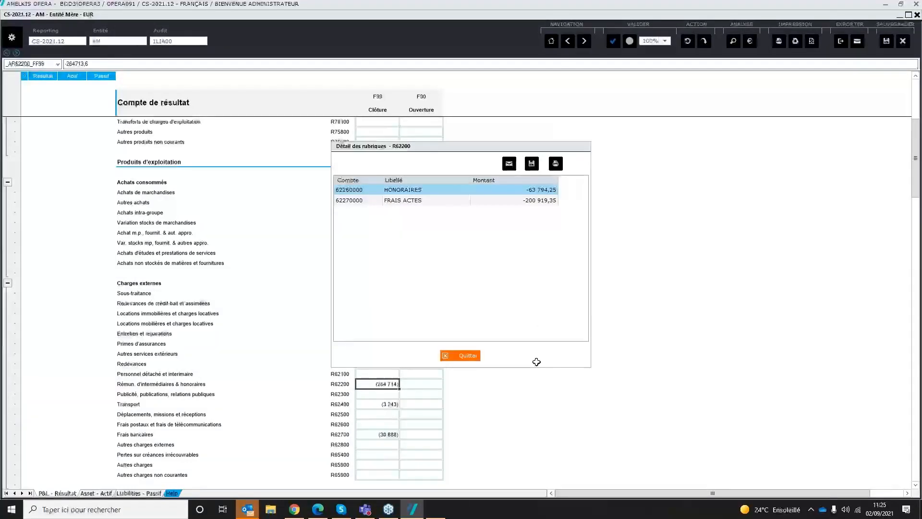
Step: Run the report Détails des rubriques après import for AM with the initialisation model 10 DETAIL DE LA BALANCE, and close it
left_click(733, 41)
left_click(428, 306)
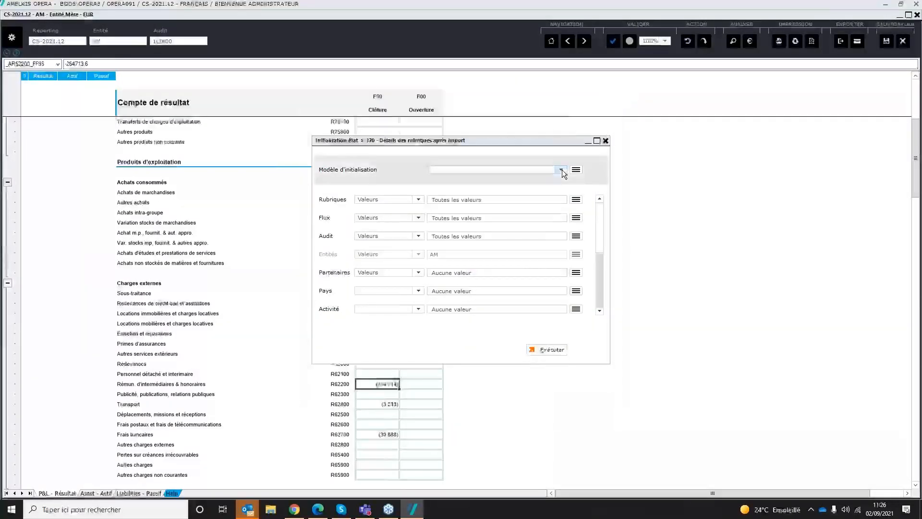
left_click(561, 169)
left_click(480, 183)
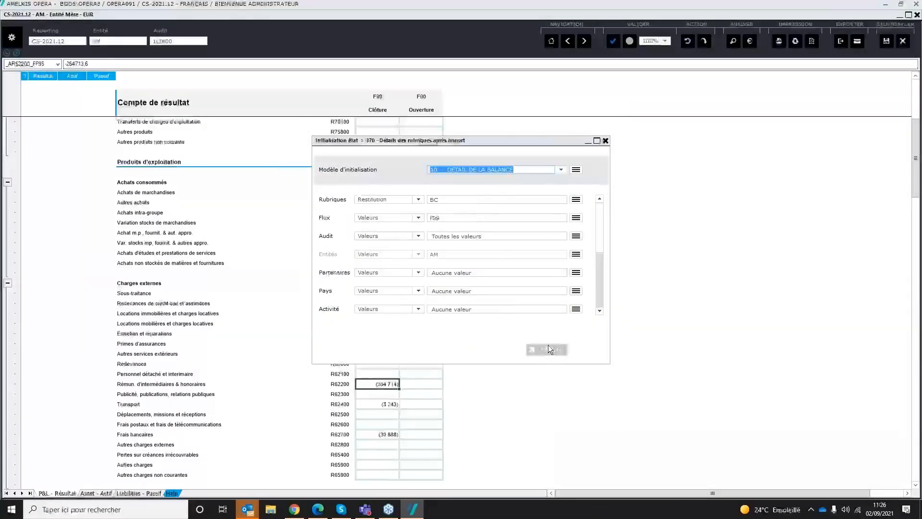
left_click(548, 349)
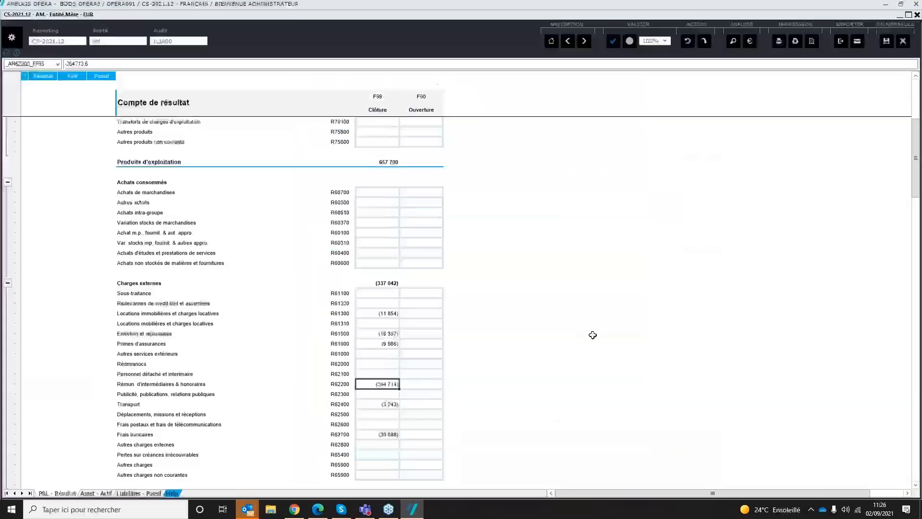
left_click(918, 4)
left_click(518, 321)
Step: Display the Bilan Actif sheet and check the Contrôle row comparing Actif and Passif
left_click(72, 76)
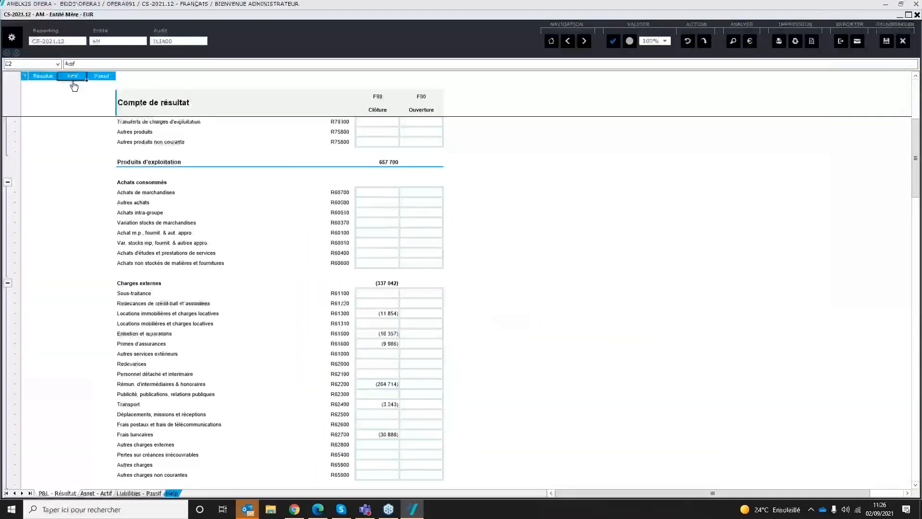
left_click(574, 120)
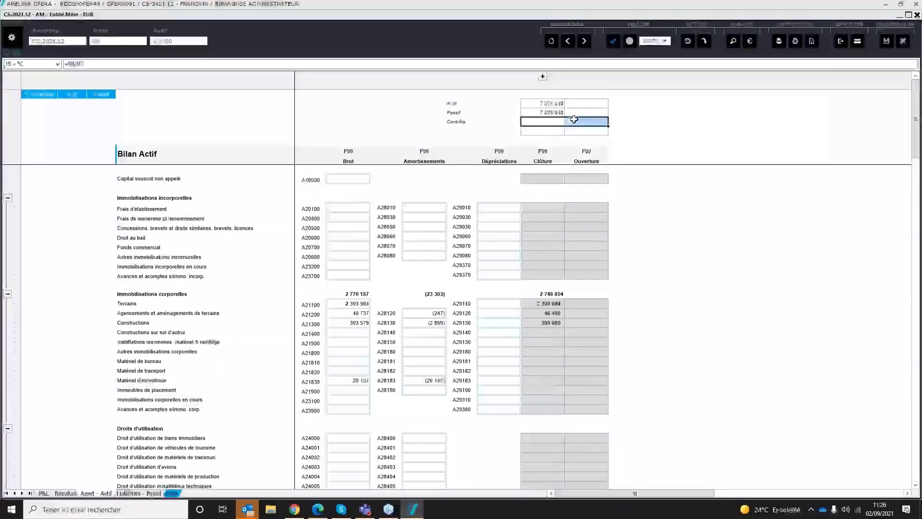
Step: Check the Passif total against Actif in the Bilan Actif controls, and return to the package homepage without saving changes
left_click(552, 112)
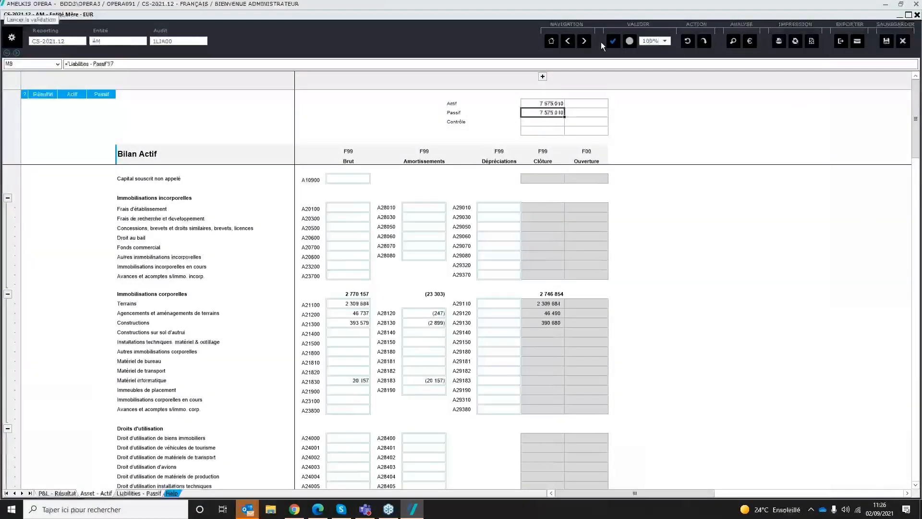
left_click(553, 40)
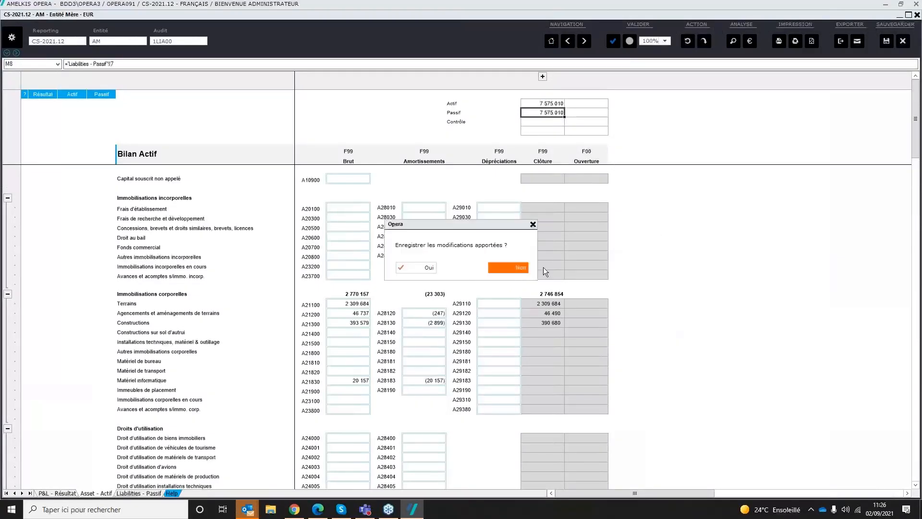
left_click(524, 268)
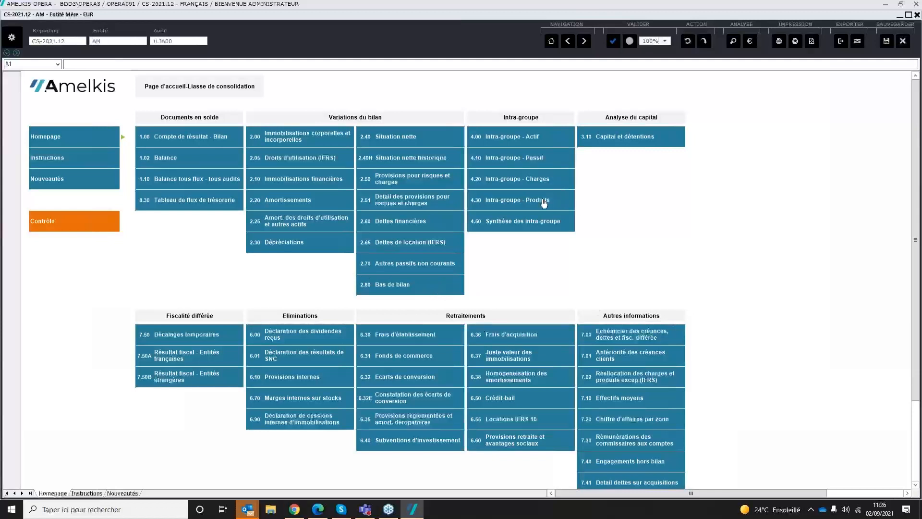
Step: Add partner Entité 1 (A1) to the closing amount of Production vendue de services (R70600) in the 4.30 Intra-groupe - Produits form
left_click(530, 206)
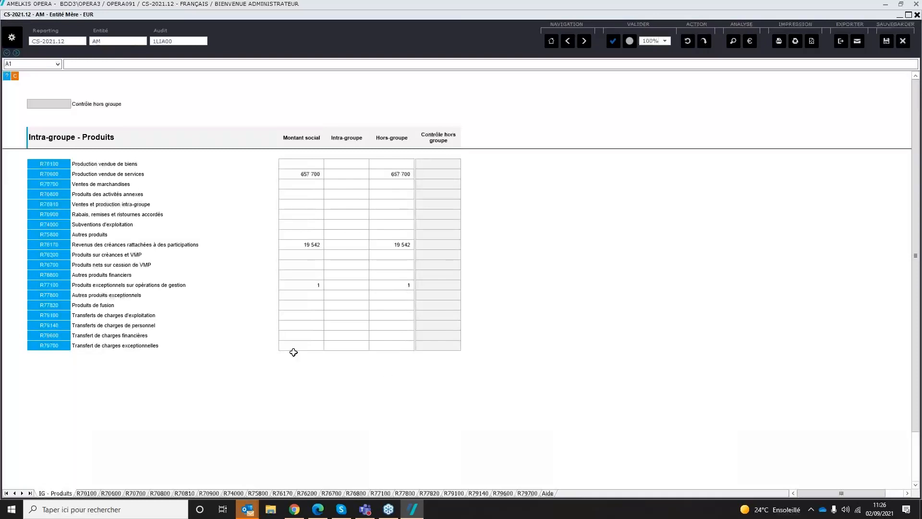
left_click(55, 178)
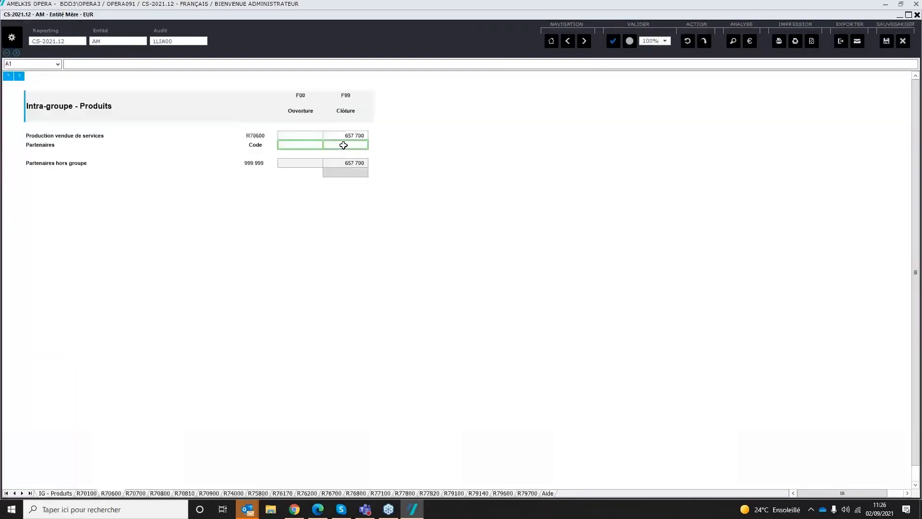
left_click(343, 145)
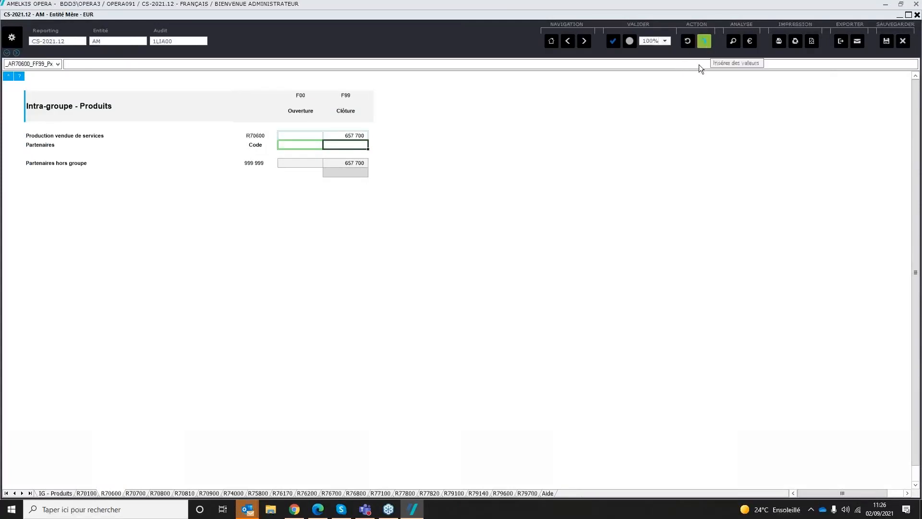
left_click(704, 41)
left_click(423, 257)
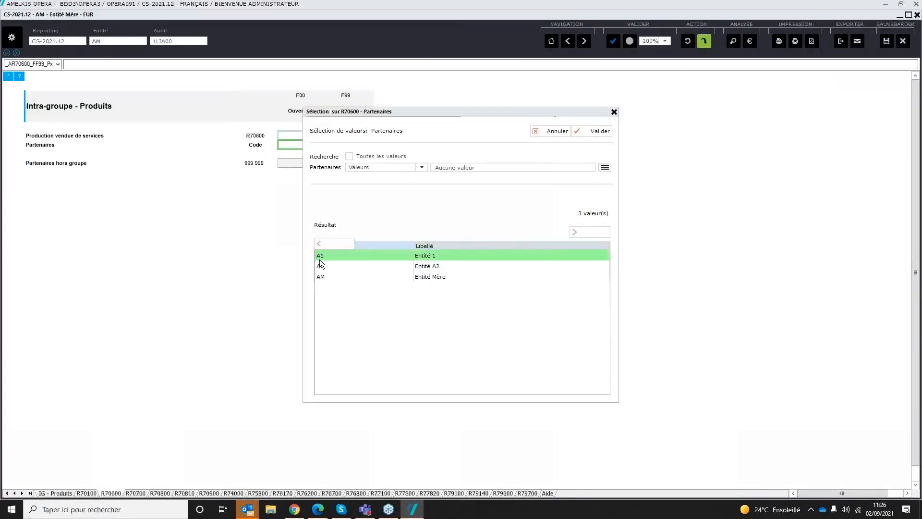
left_click(592, 131)
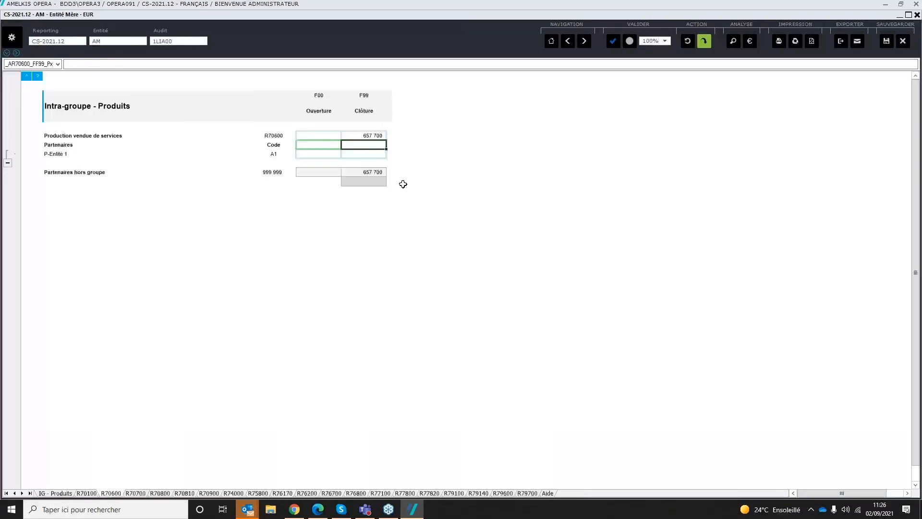
Step: Set the closing R70600 amount with partner Entité 1 to 1 000 and save the form
left_click(369, 155)
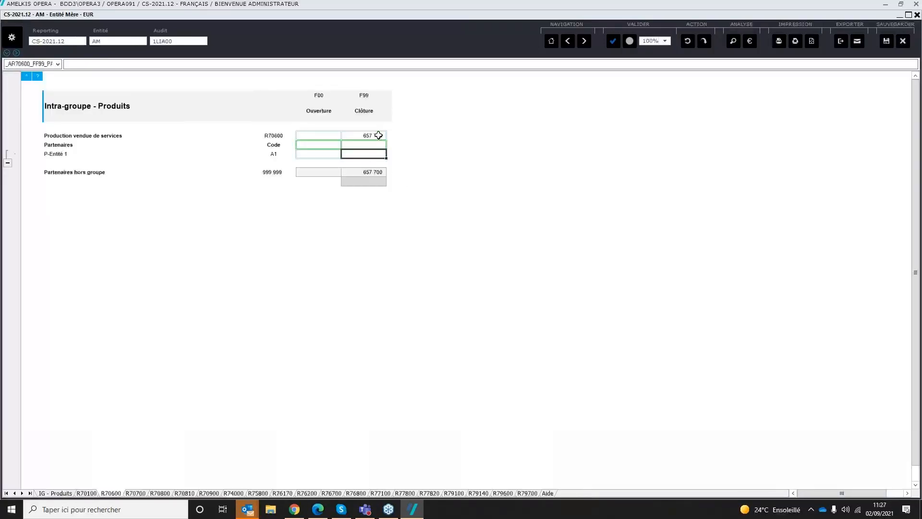
left_click(379, 135)
left_click(377, 157)
type("1 00")
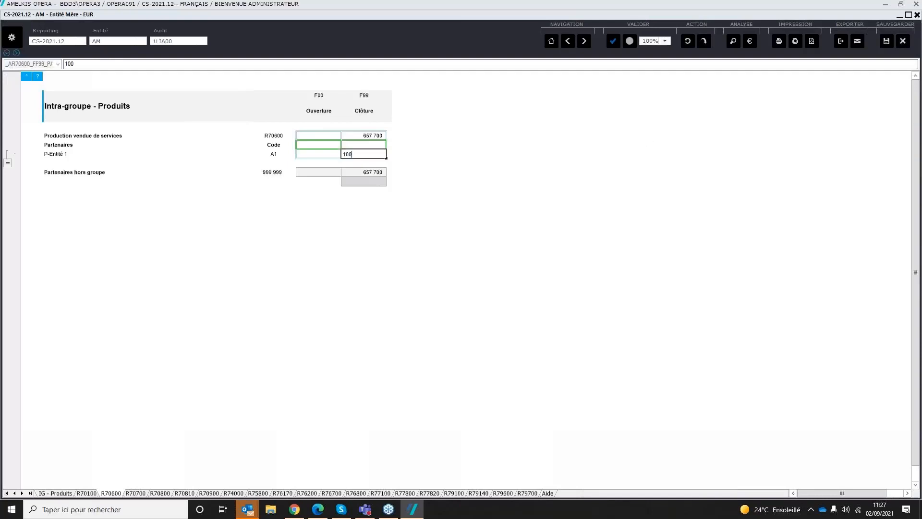
type("0")
key("Return")
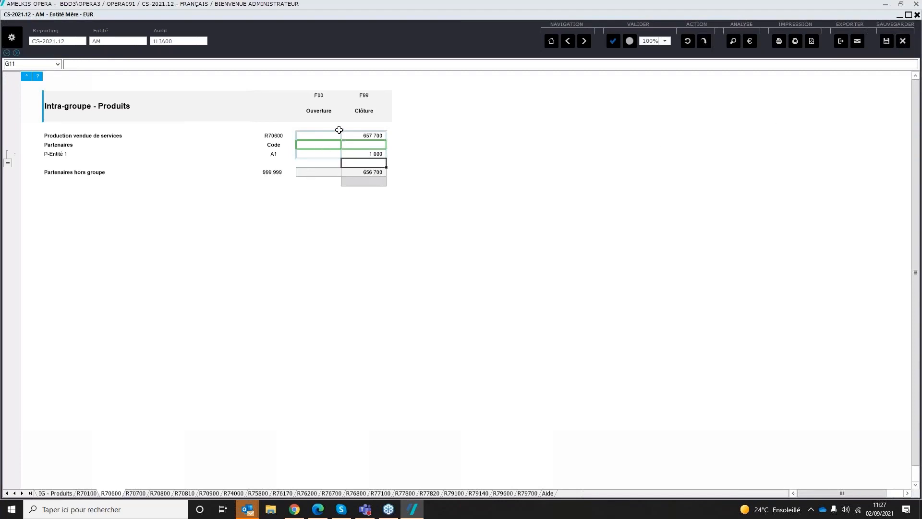
left_click(887, 41)
Step: Add partners Entité 1 (A1) and Entité A2 (A2) to the closing Titres de participation (A26100) in the 3.10 Capital et détentions form
left_click(551, 43)
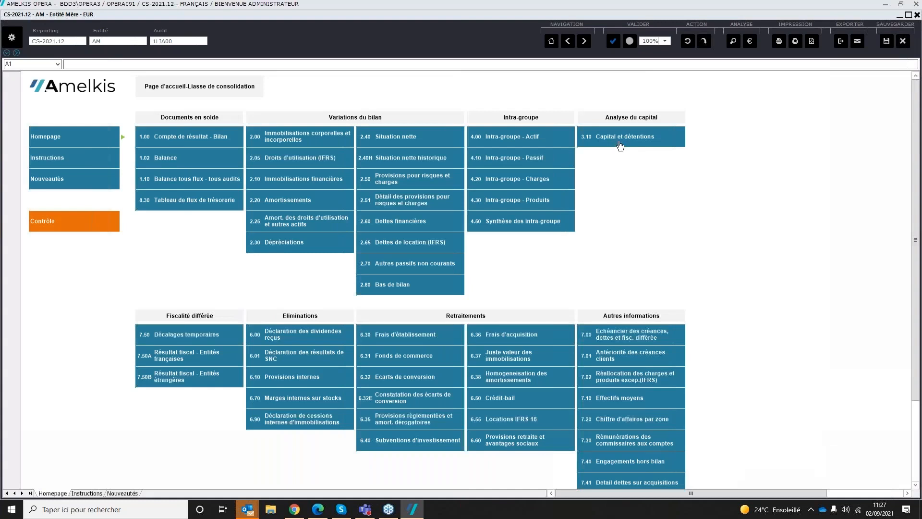
left_click(621, 145)
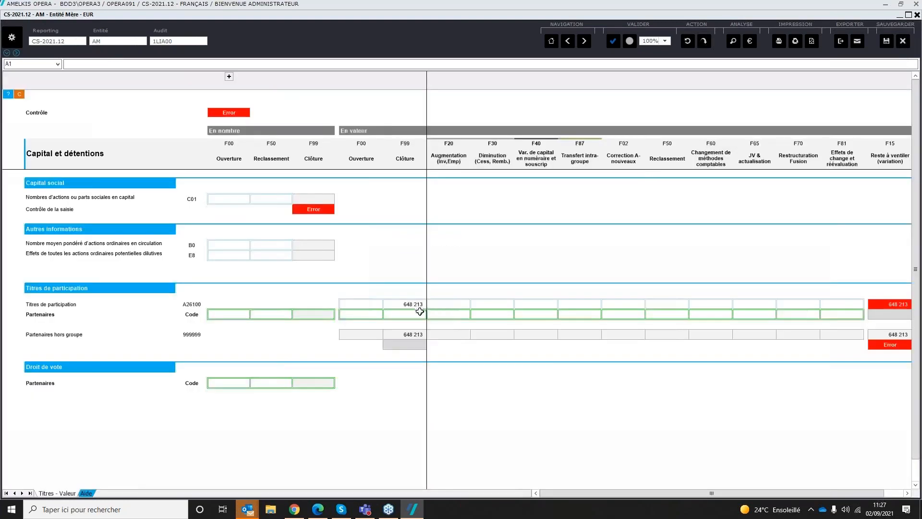
left_click(420, 313)
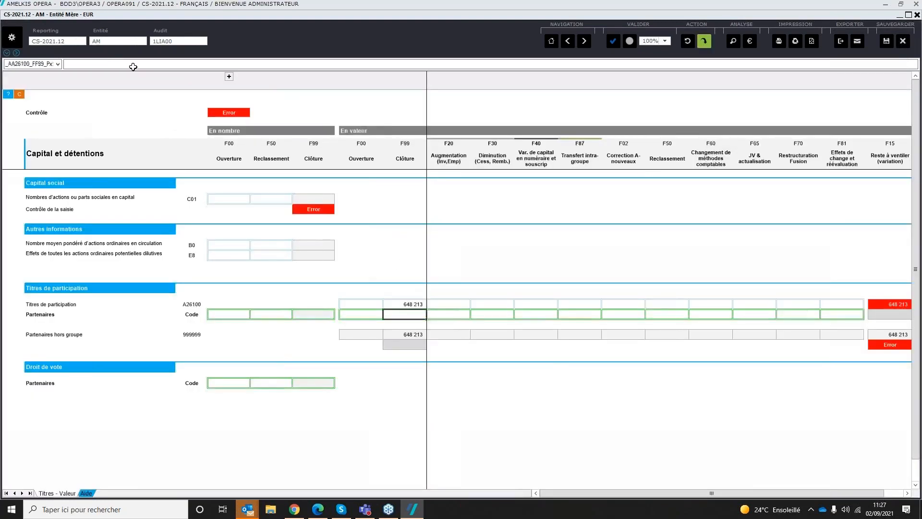
left_click(704, 42)
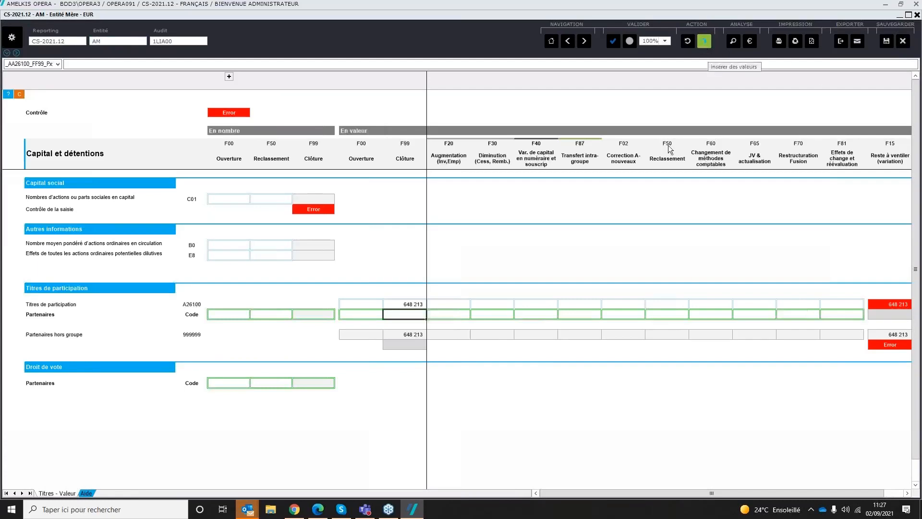
left_click(434, 256)
left_click(438, 267)
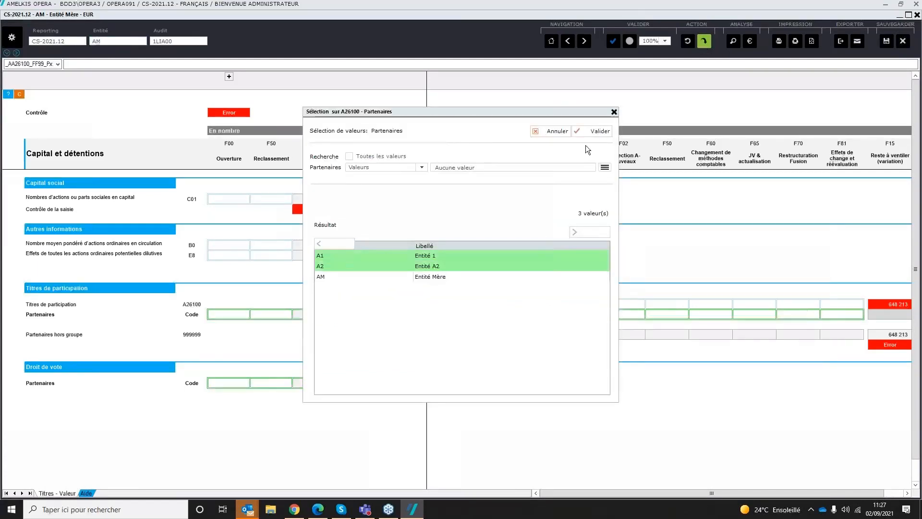
left_click(597, 131)
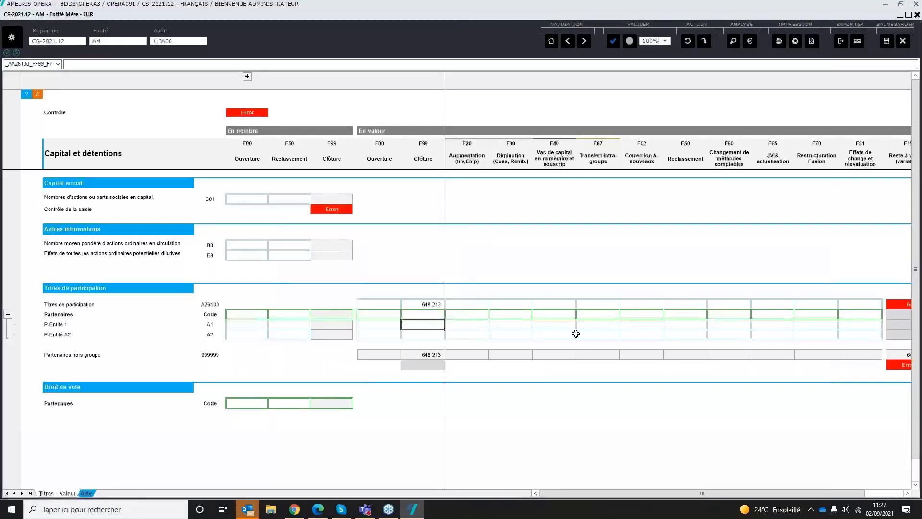
Step: Enter closing Titres de participation values of 300 000 for Entité 1 and 348 213 for Entité A2
type("300000")
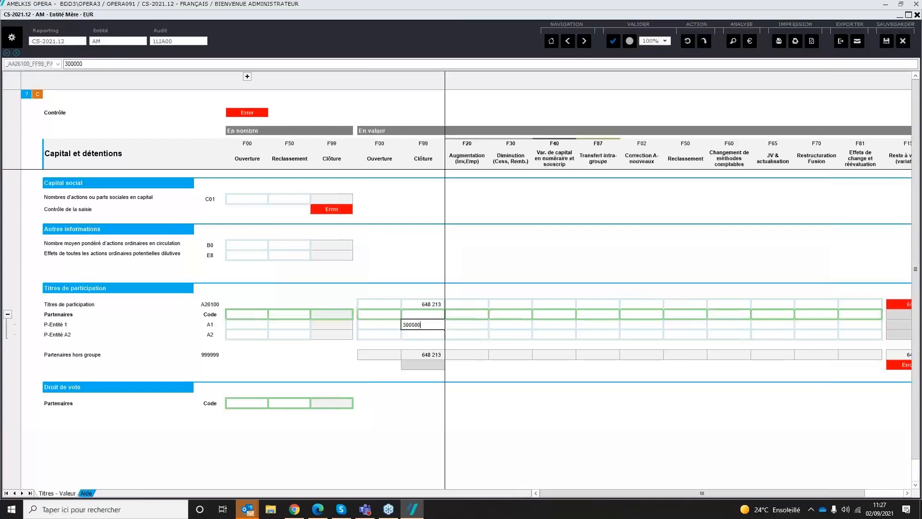
key("Return")
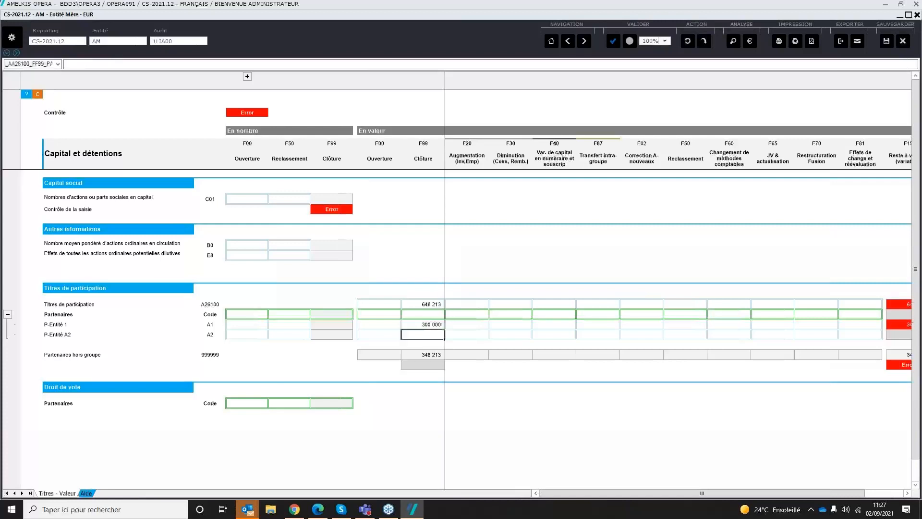
type("3")
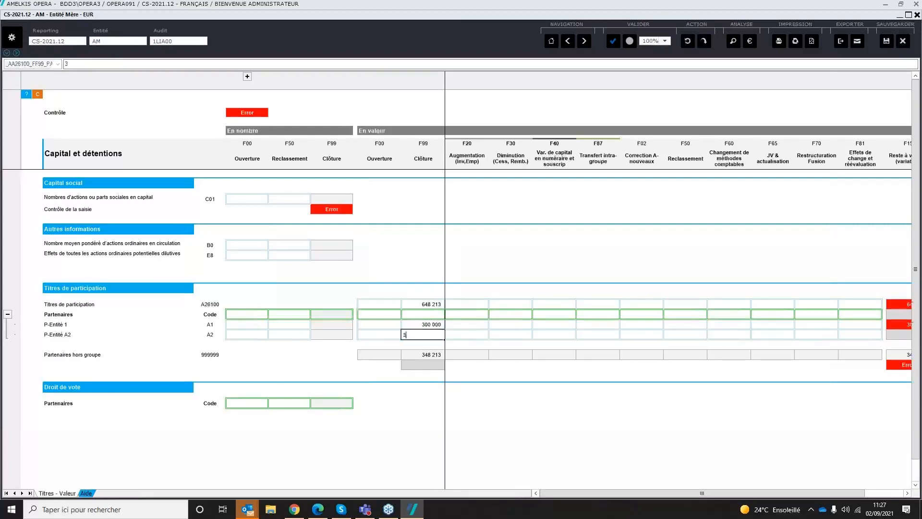
type("48213")
key("Return")
Step: Replace Entité A2's closing value with a formula subtracting Entité 1's amount from the Titres de participation total in R28, and save the form
left_click(423, 335)
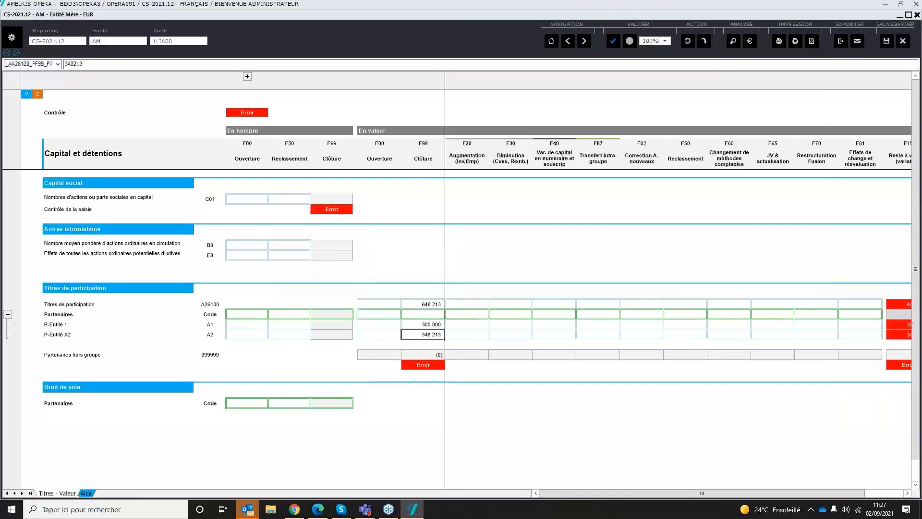
type("+")
key("Up")
key("Up")
key("Up")
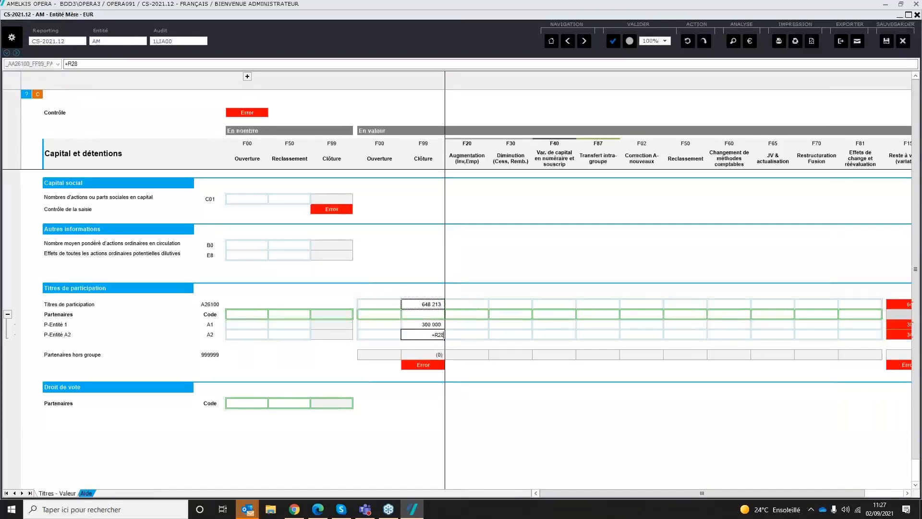
type("-")
key("Up")
key("Return")
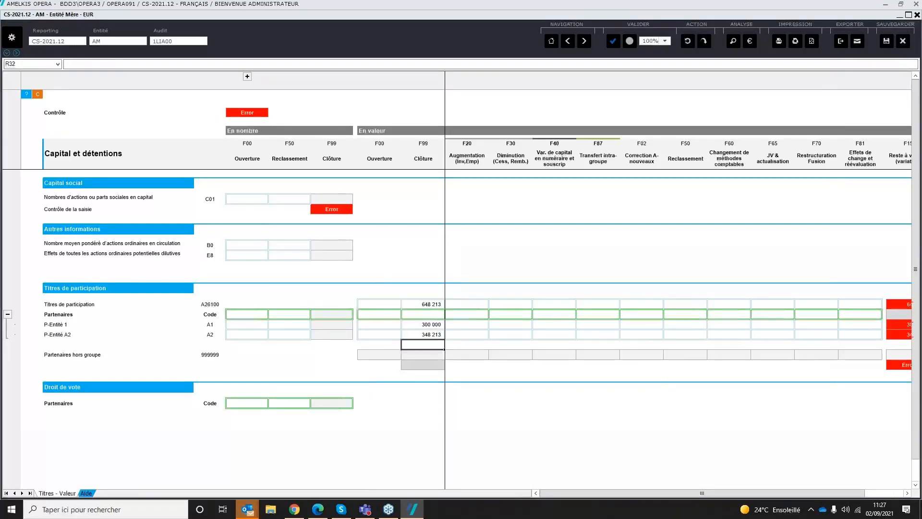
left_click(888, 41)
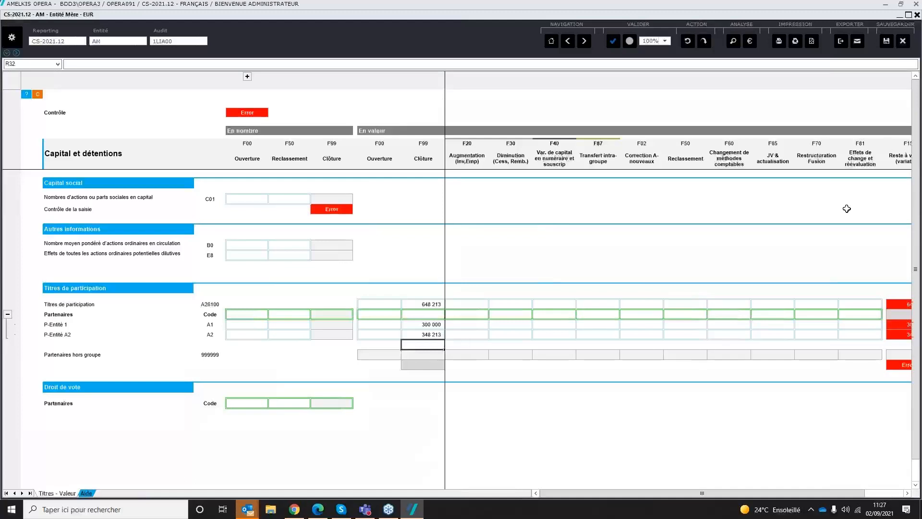
Step: Add partner Entité 1 (A1) to the closing Dividendes des participations consolidées (R76110) in the 6.00 Déclaration des dividendes reçus form
left_click(552, 41)
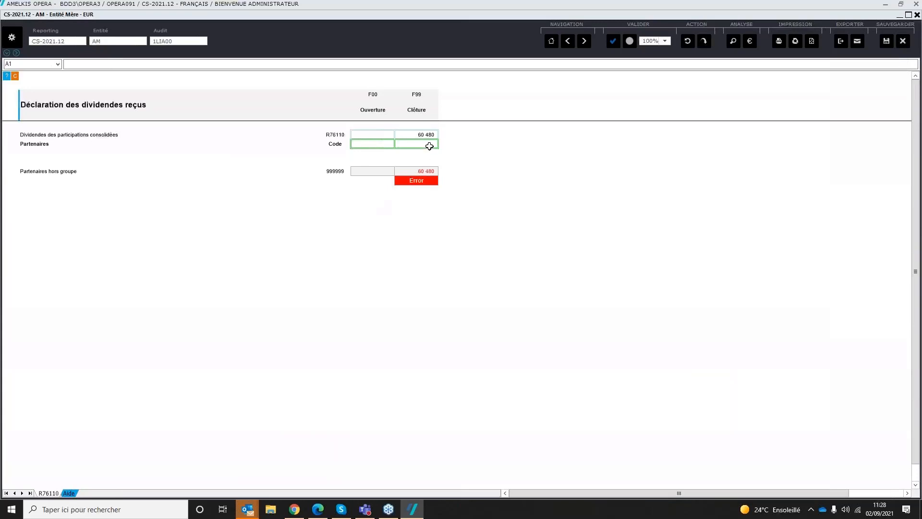
left_click(429, 144)
left_click(709, 42)
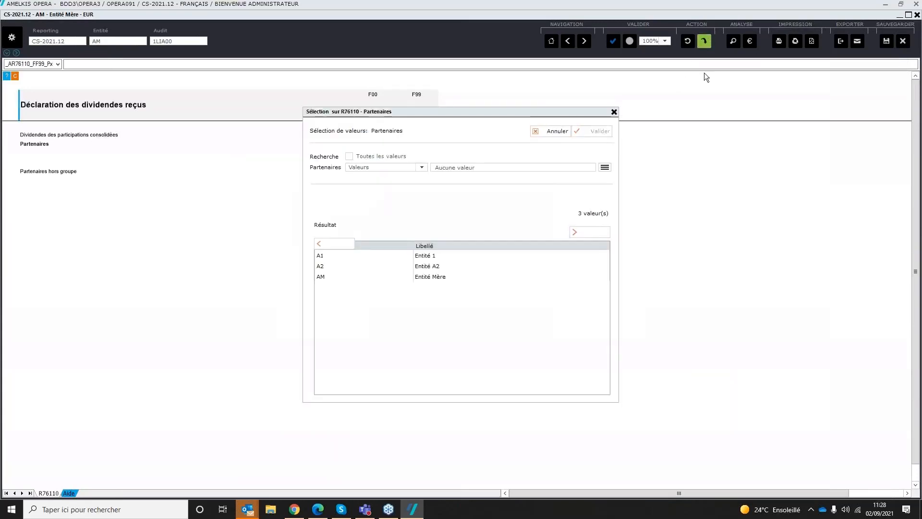
left_click(500, 254)
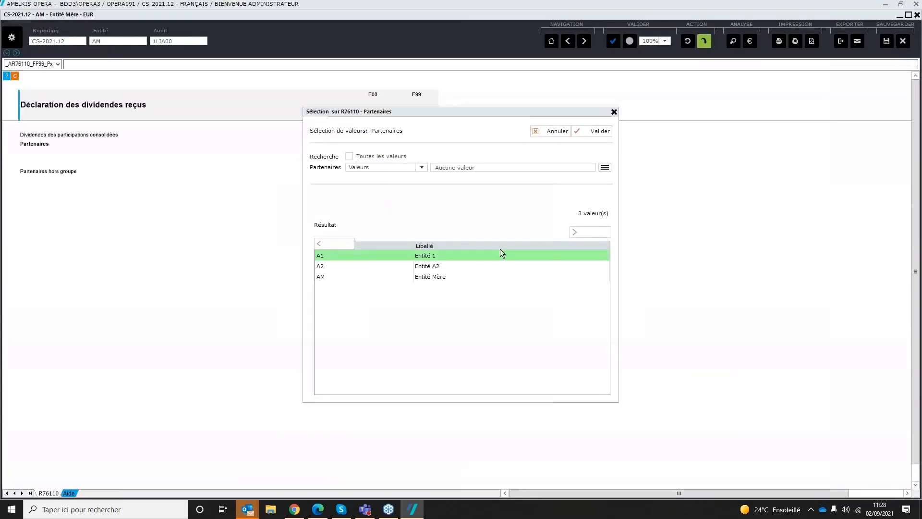
left_click(597, 132)
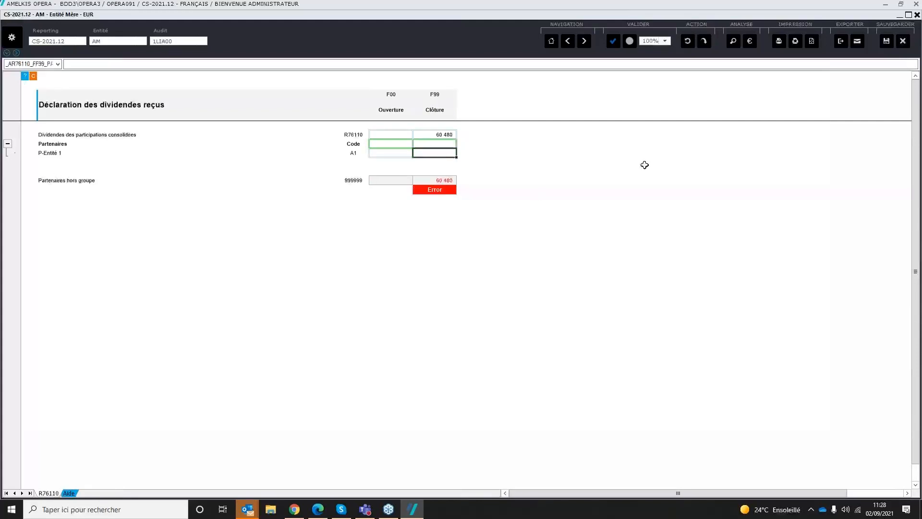
Step: Set the closing dividends received from Entité 1 to 60 480 and save the form
type("60 48")
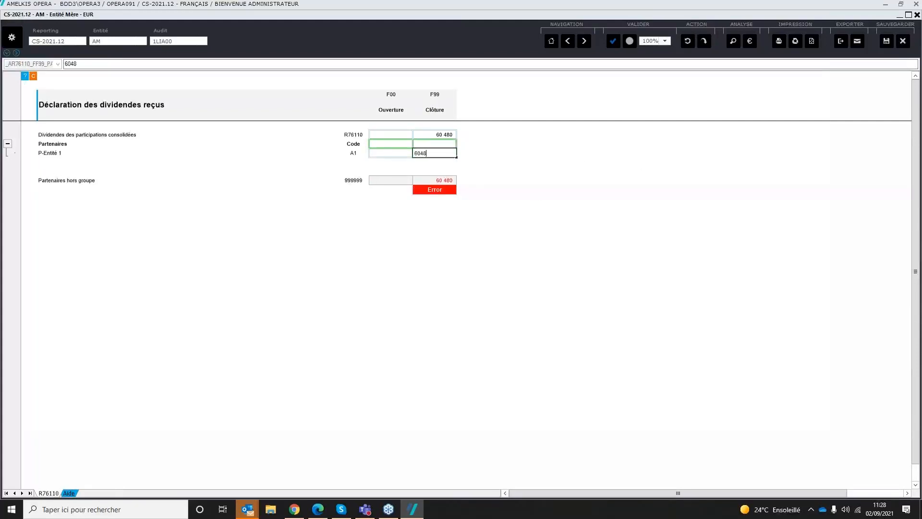
type("0")
key("Return")
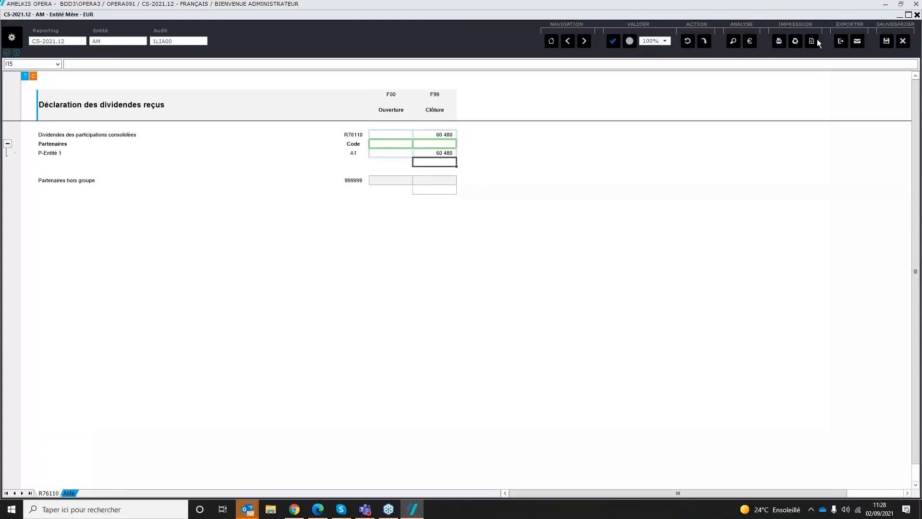
left_click(887, 41)
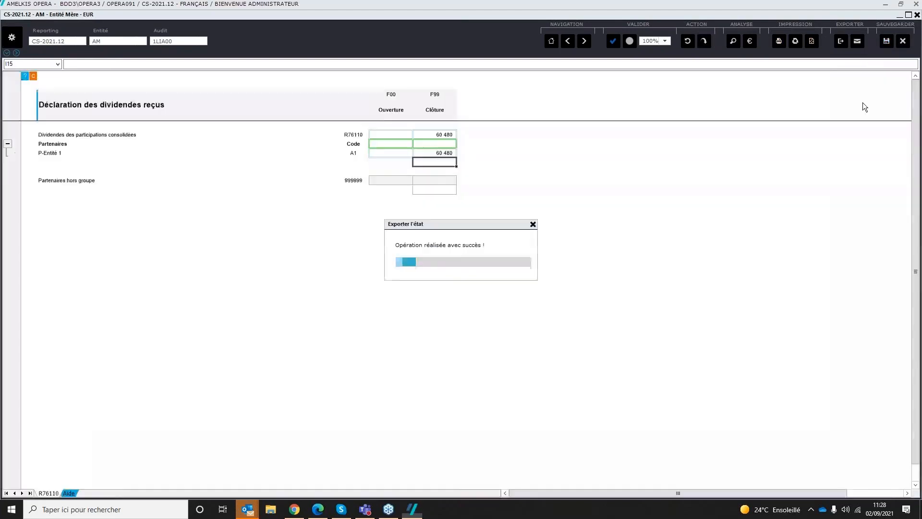
Step: View the deferred tax form 7.50 Décalages temporaires, and close the AM package
left_click(554, 37)
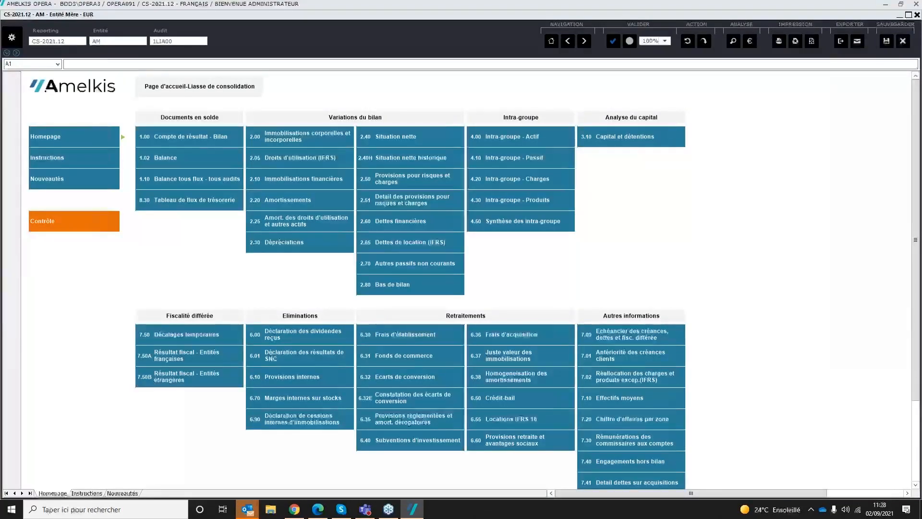
left_click(207, 340)
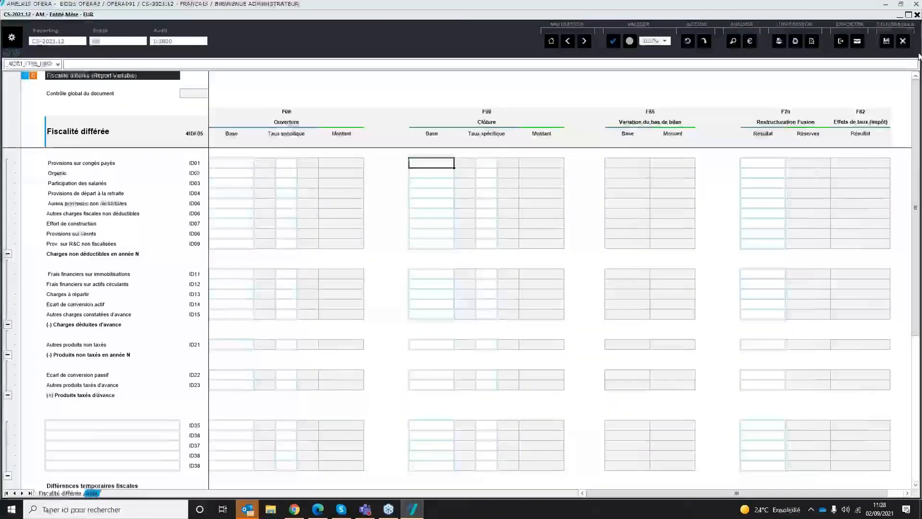
left_click(918, 15)
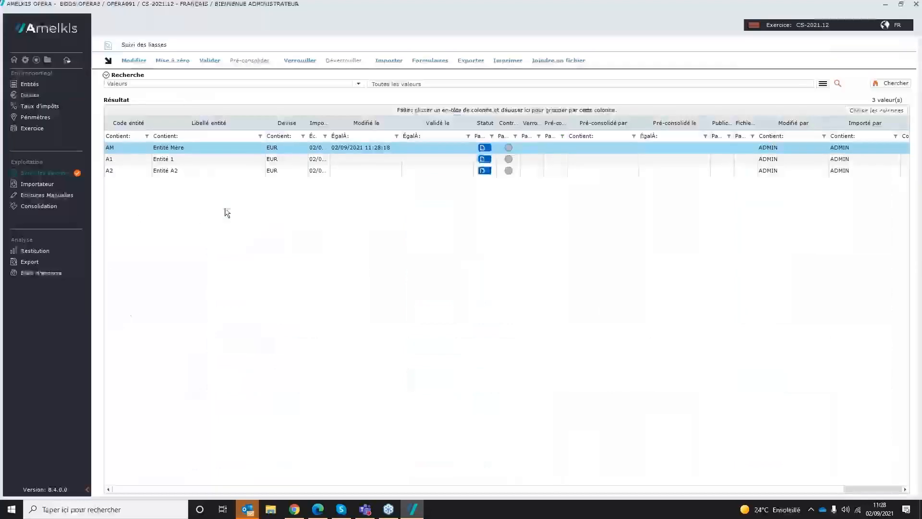
Step: In exercise CS-2021.12, enable Taux d'impôts et autres taux and assign the rate set 2021.12-DEF (Taux de conversion 2021)
left_click(32, 128)
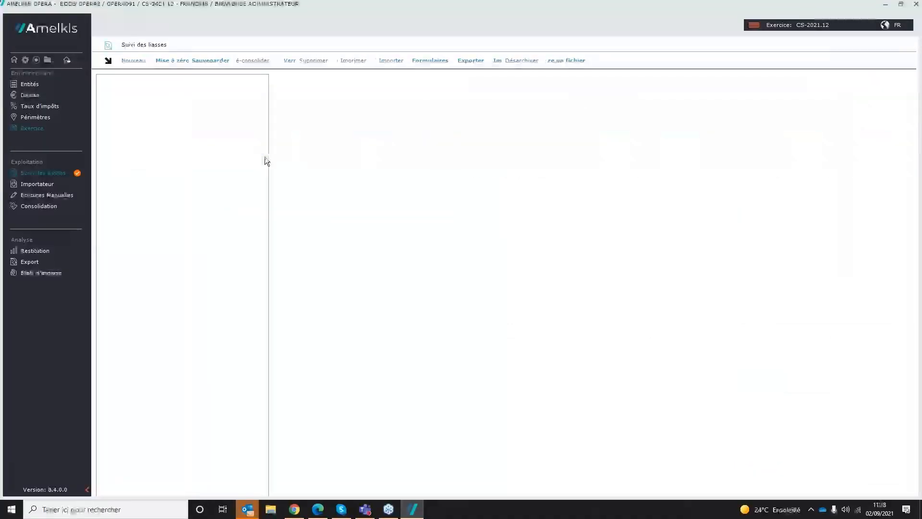
double_click(436, 133)
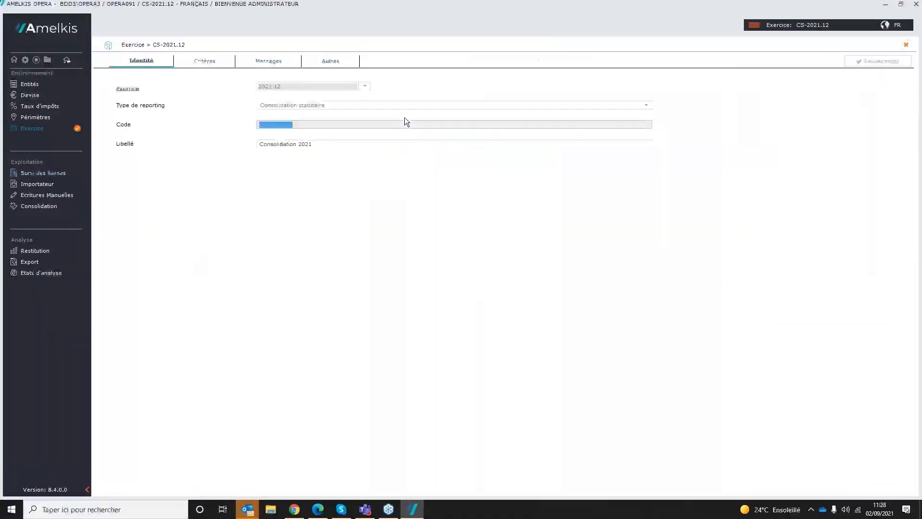
left_click(123, 252)
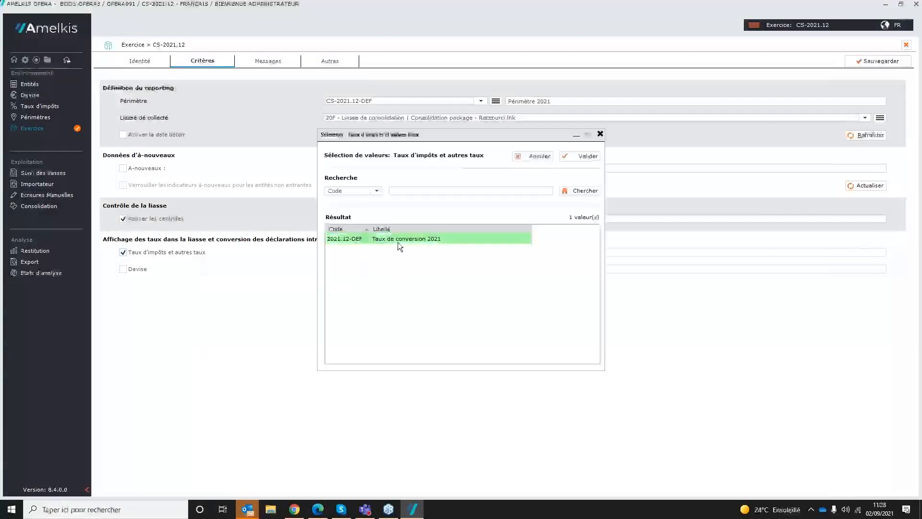
double_click(397, 243)
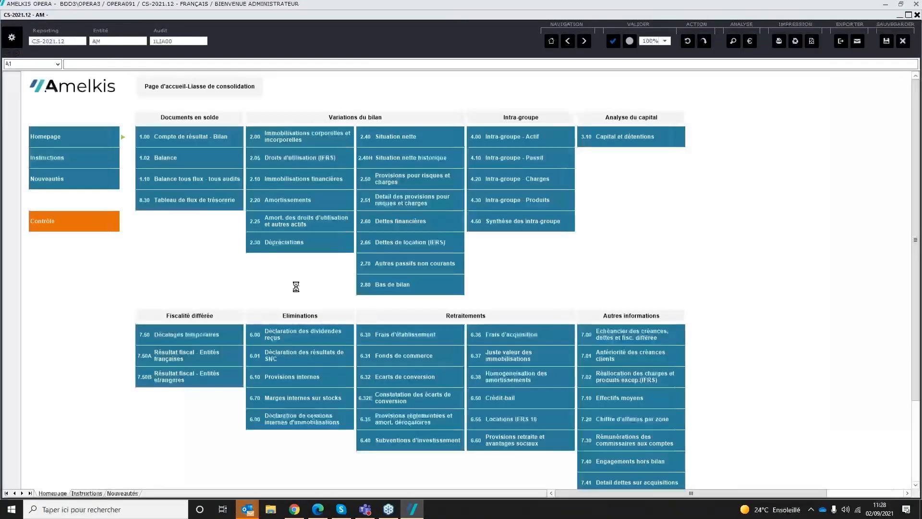
Step: Set the closing base of Organic (ID02) to 1 500 in the AM package's 7.50 Décalages temporaires form
left_click(206, 334)
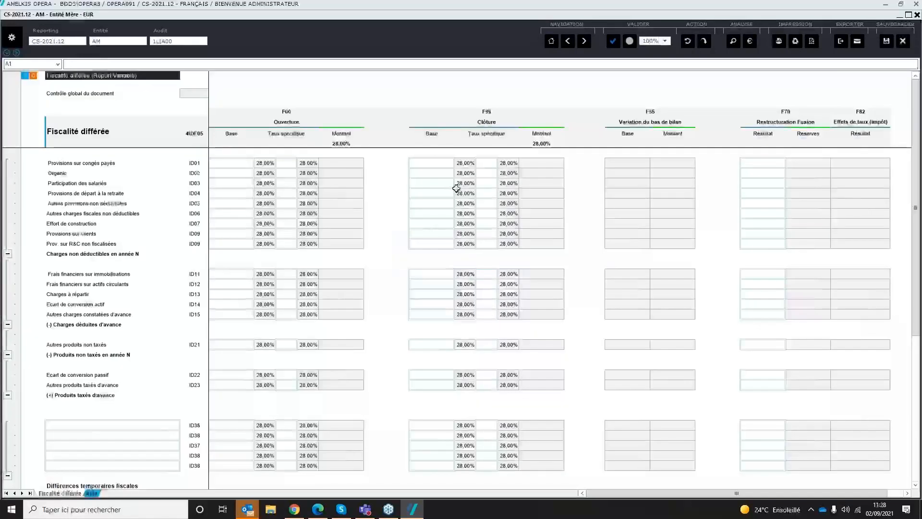
left_click(439, 163)
key("Down")
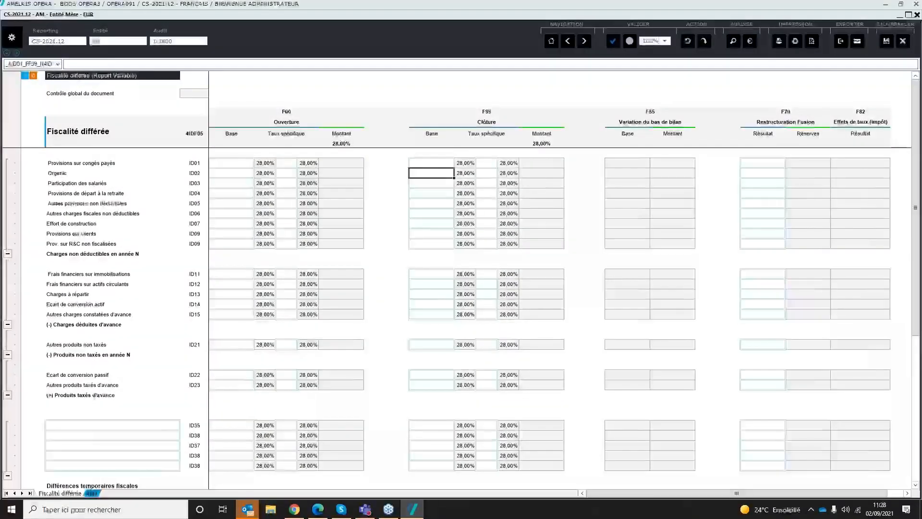
type("1500")
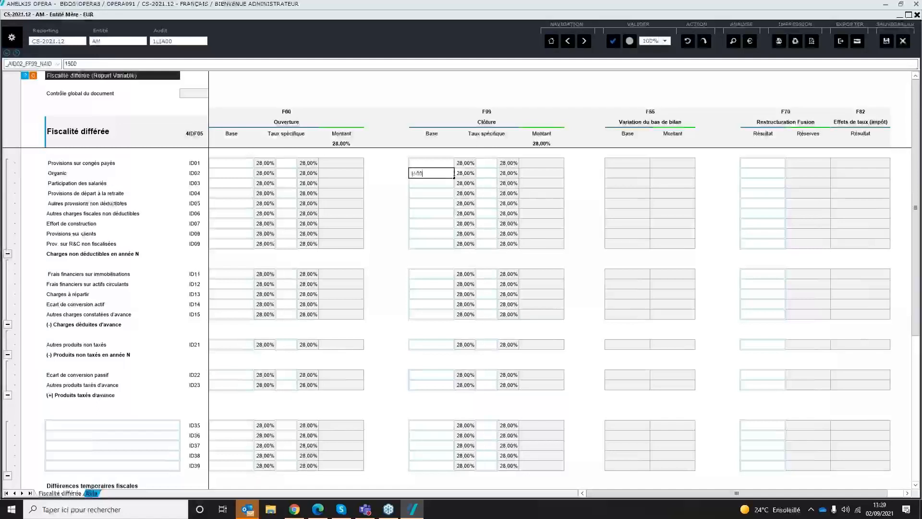
key("Return")
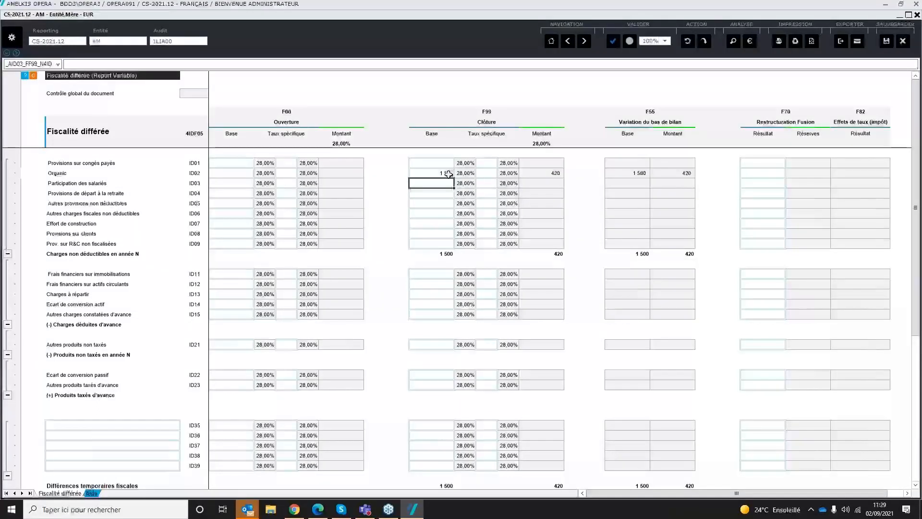
Step: Check the formula of Organic's closing amount, save the deferred tax form and close the AM package
left_click(545, 174)
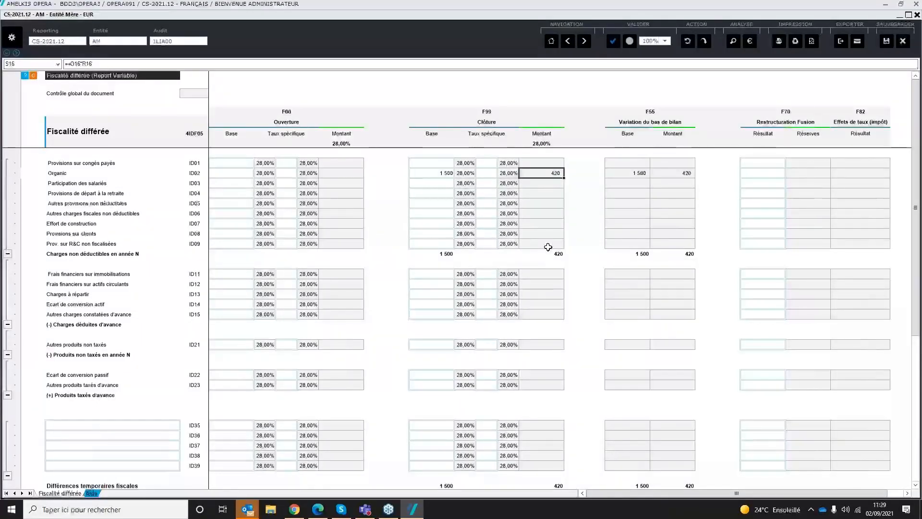
left_click(485, 225)
left_click(483, 190)
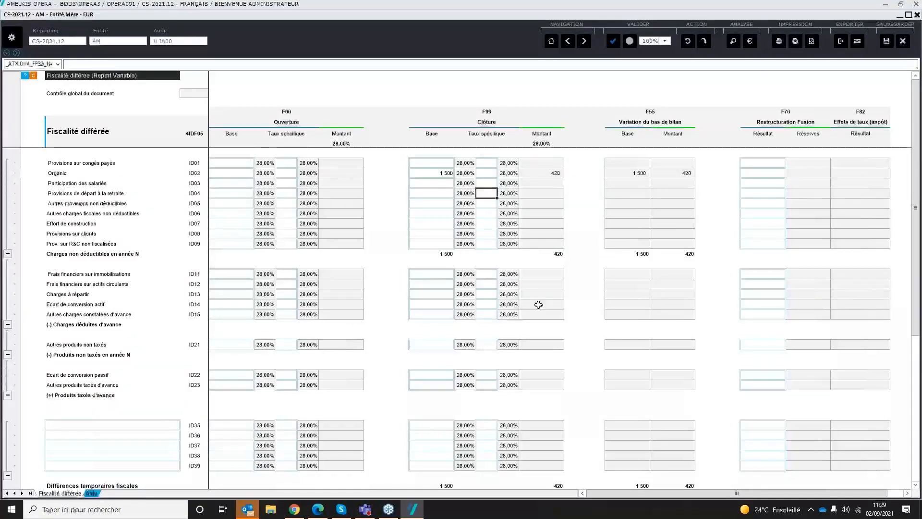
left_click(888, 48)
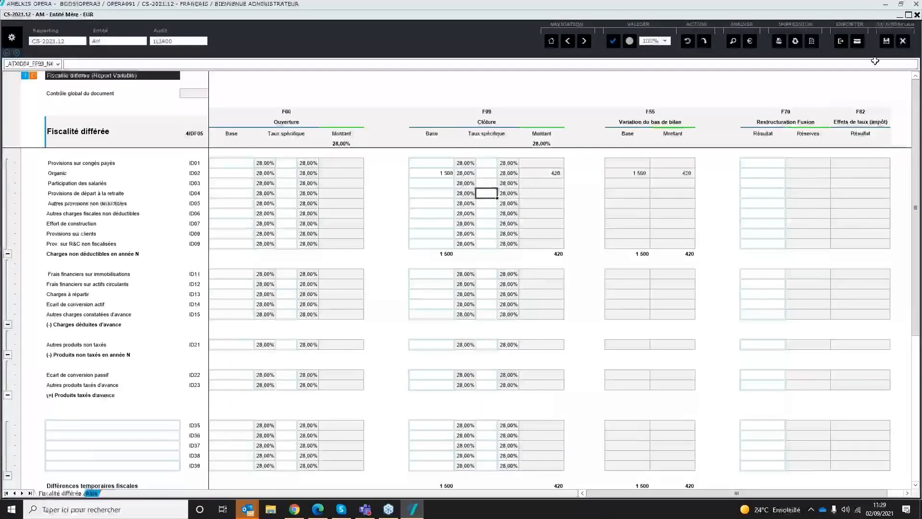
left_click(903, 41)
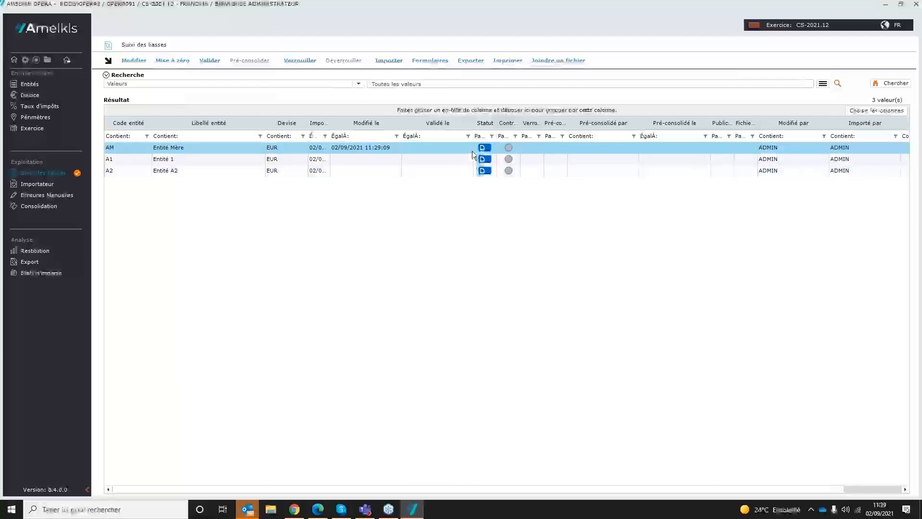
Step: Launch validation of the Entité Mère (AM) and Entité A2 (A2) packages together
left_click(351, 172, "ctrl")
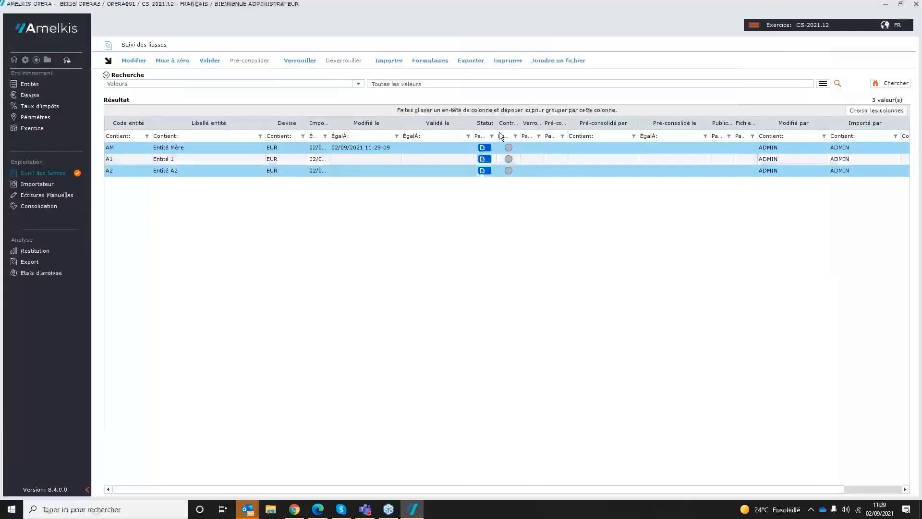
left_click(211, 63)
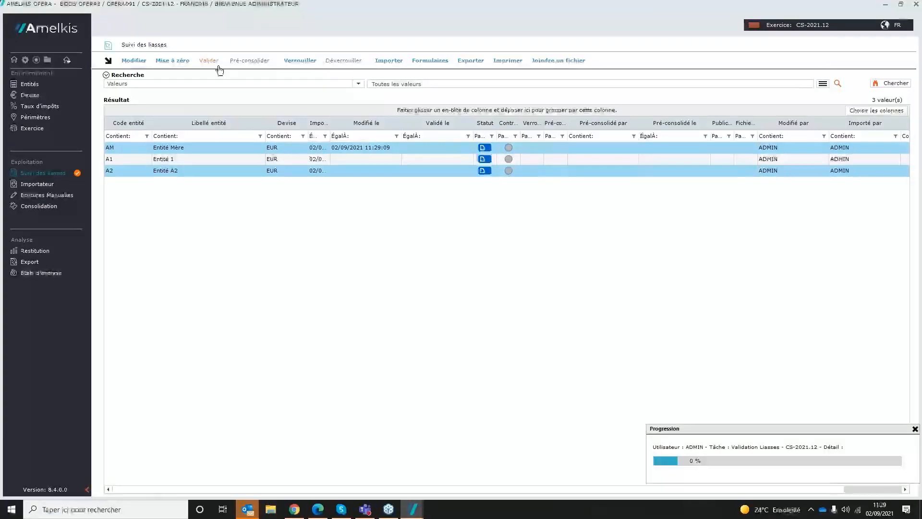
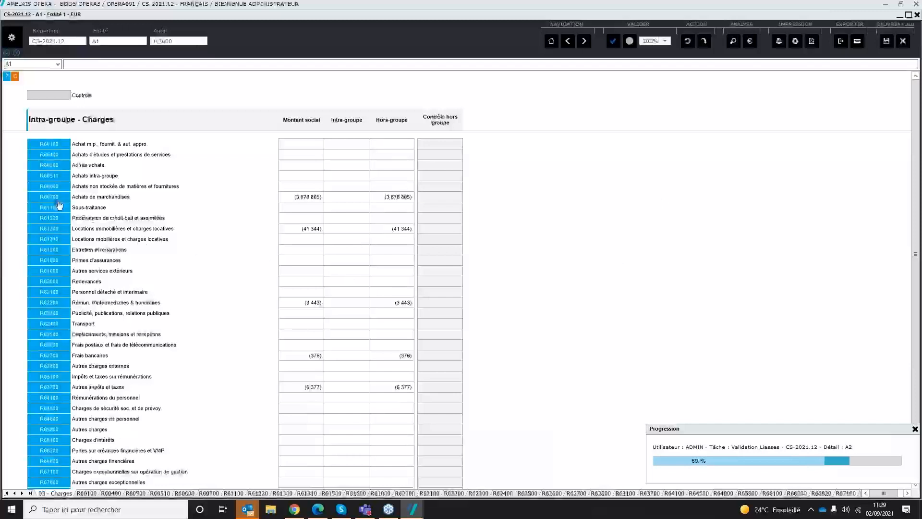
Step: In the A1 package's intra-group charges, declare a closing amount of -1 000 with partner AM (Entité Mère) on R60700 Achats de marchandises and save
left_click(57, 199)
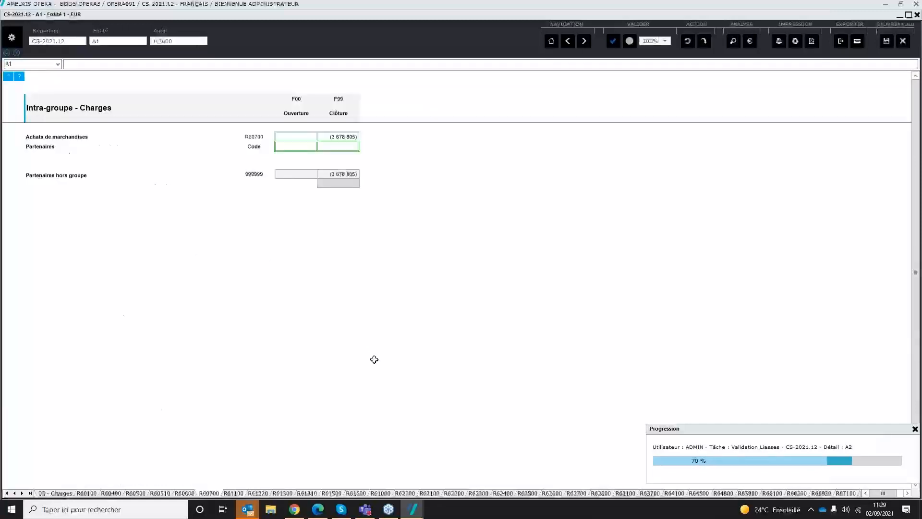
left_click(333, 147)
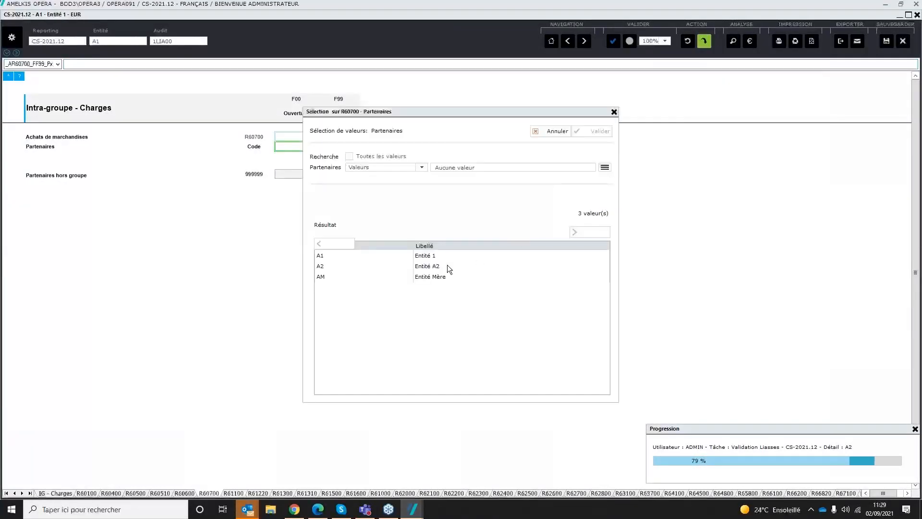
double_click(423, 280)
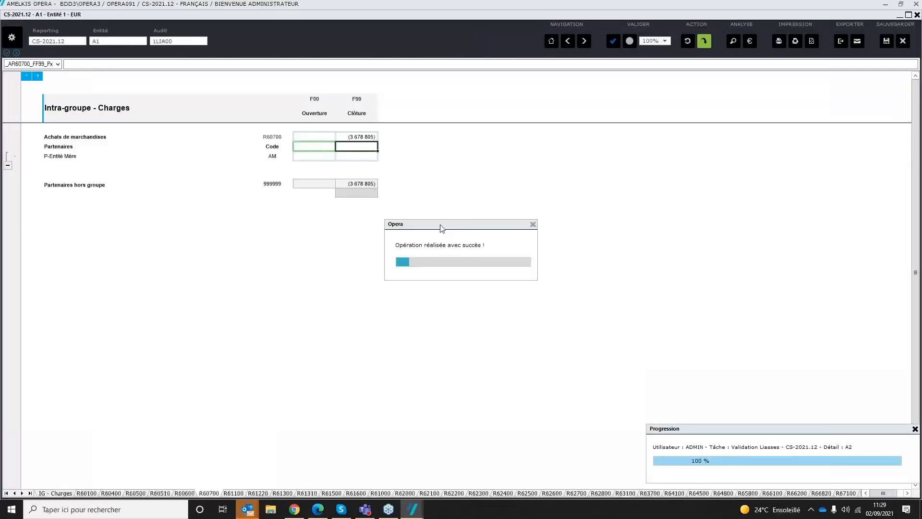
left_click(347, 155)
type("-")
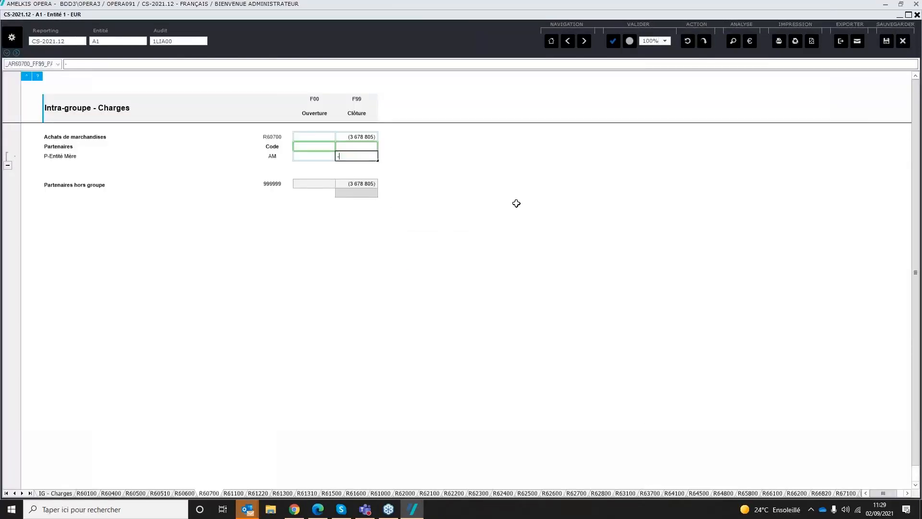
type("1000")
key("Return")
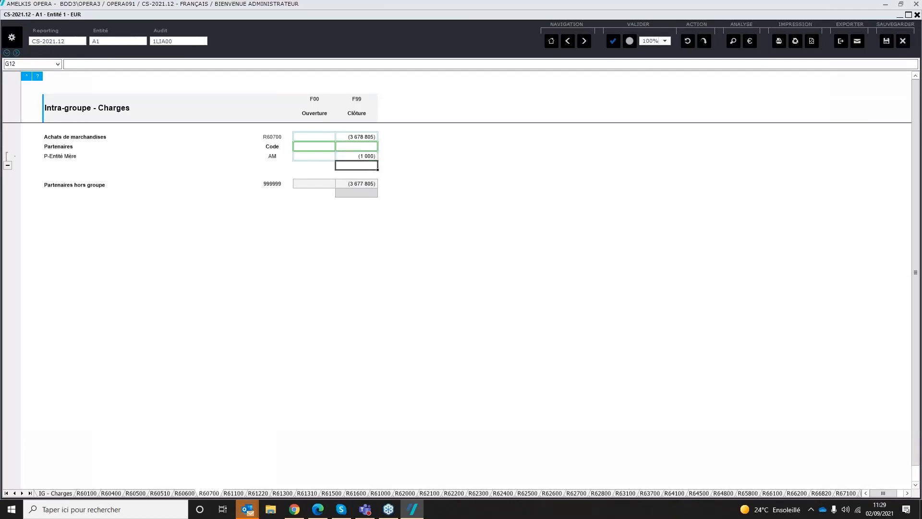
left_click(887, 41)
Step: Run report 100 Rapprochement des déclarations intra-groupe for A1 and compare the A1 and AM amounts and the variance
left_click(733, 40)
double_click(499, 126)
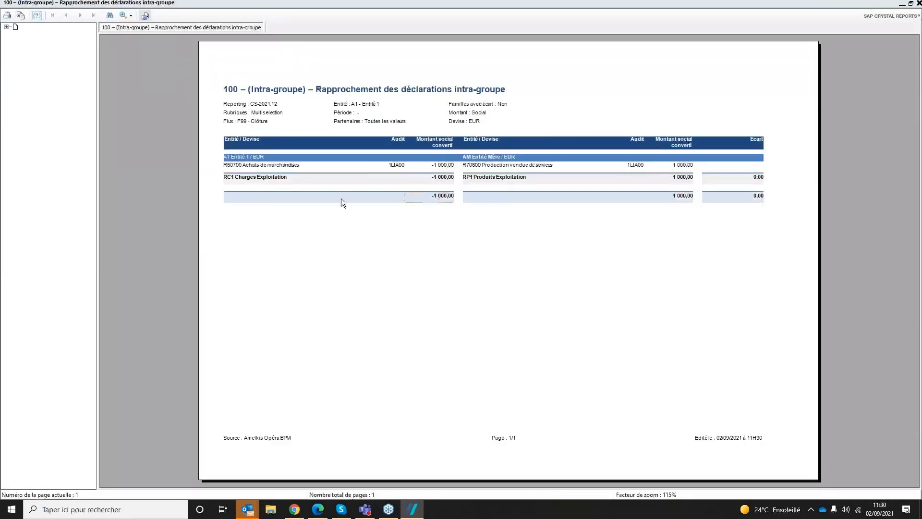
left_click(233, 168)
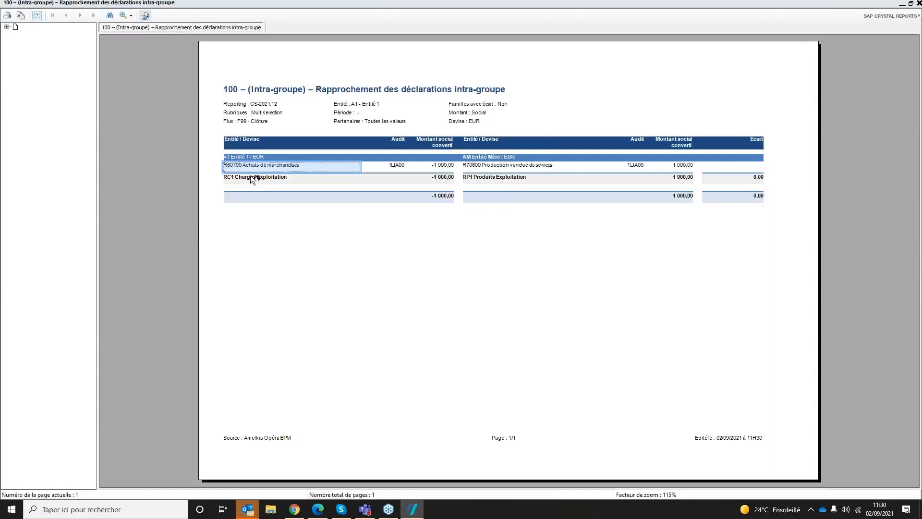
left_click(445, 168)
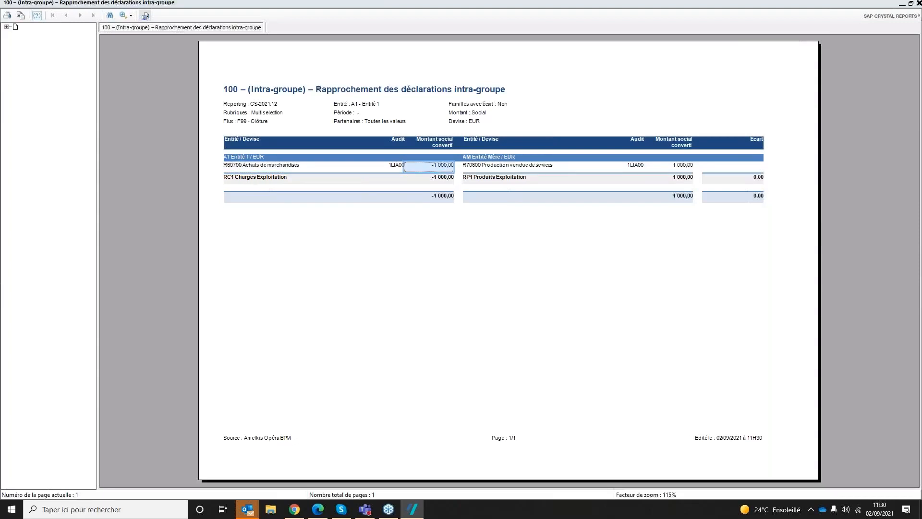
left_click(502, 157)
left_click(681, 166)
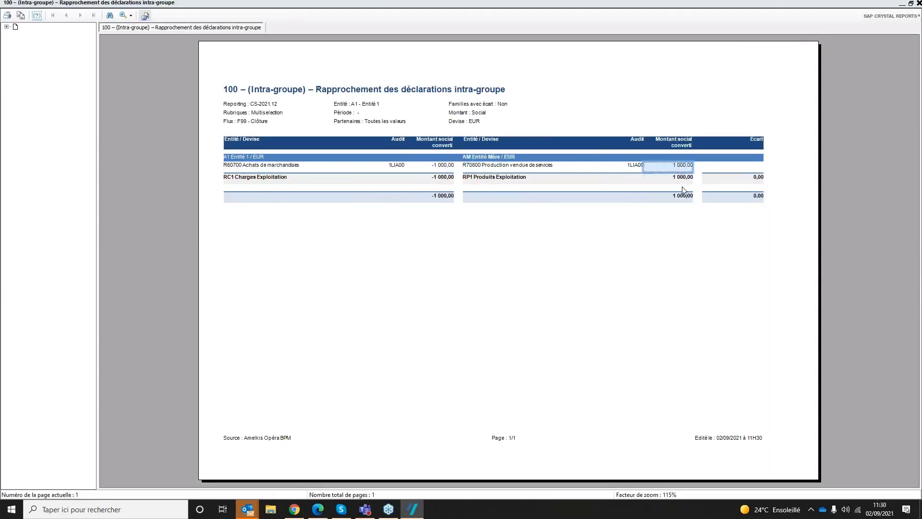
left_click(754, 179)
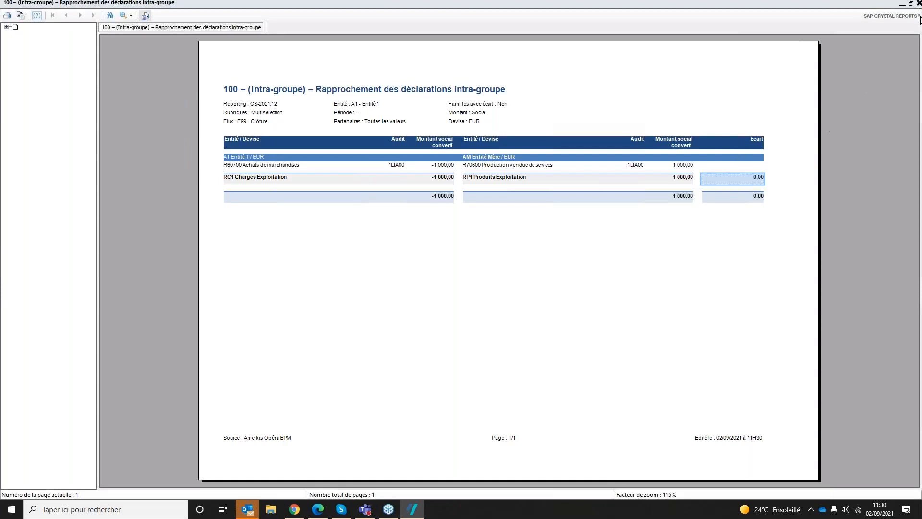
left_click(919, 3)
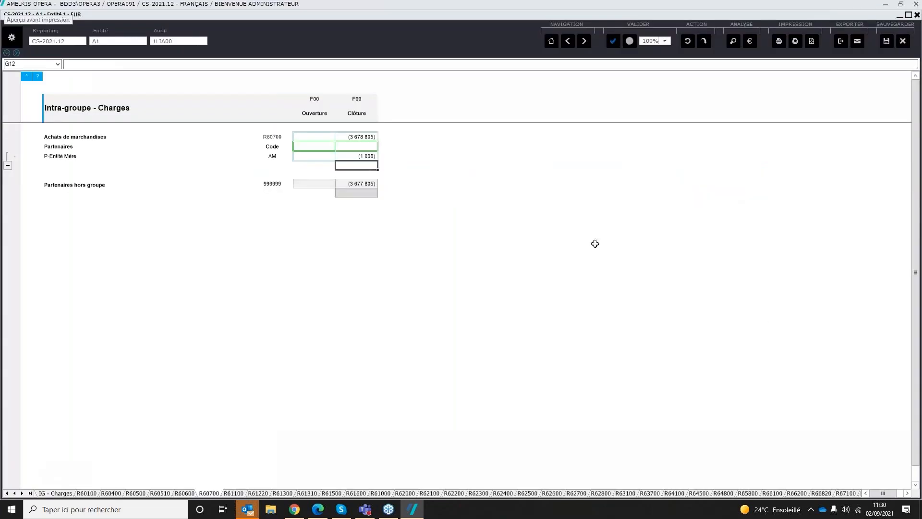
Step: Close the A1 package and launch validation of Entité 1
left_click(902, 42)
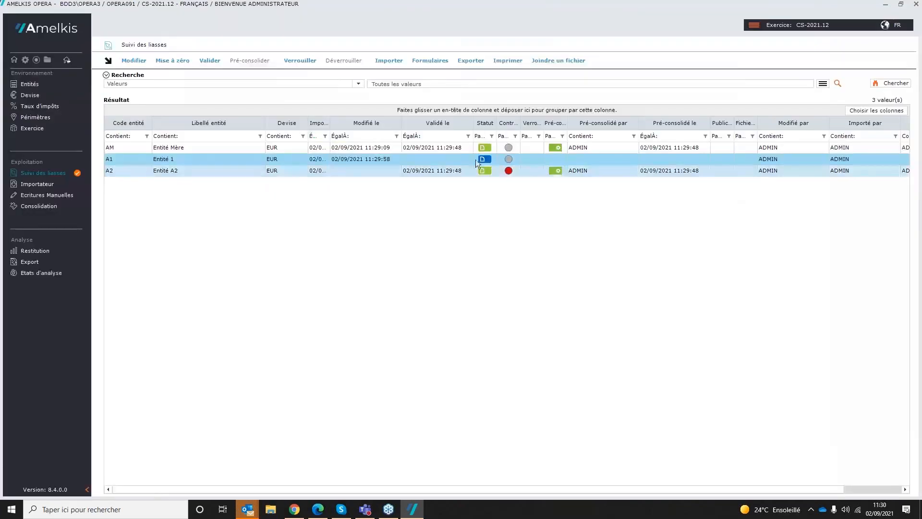
left_click(209, 62)
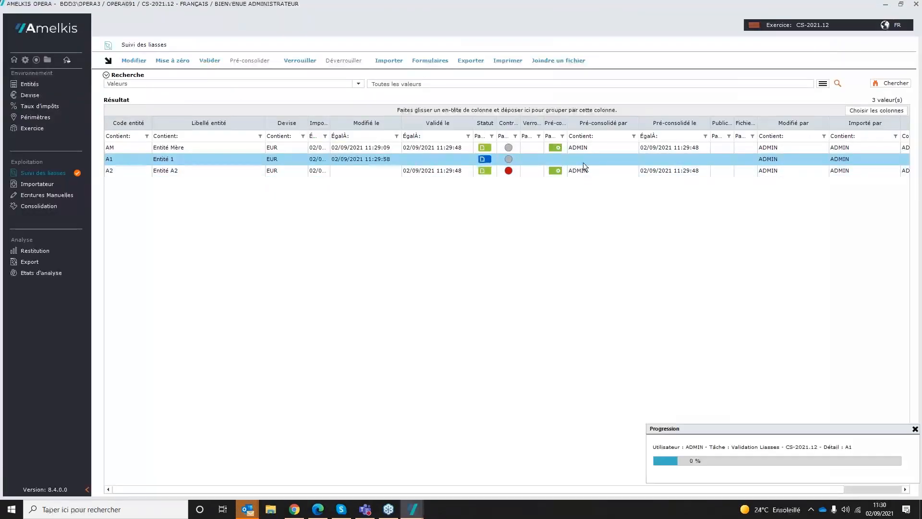
Step: Create a new manual entry with code RET01 and label Ecart d'acquisition A1
left_click(49, 196)
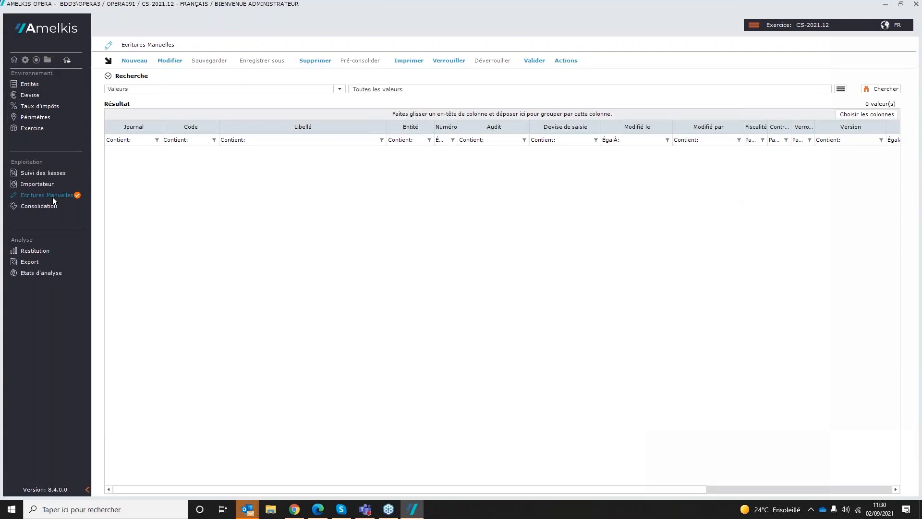
left_click(139, 59)
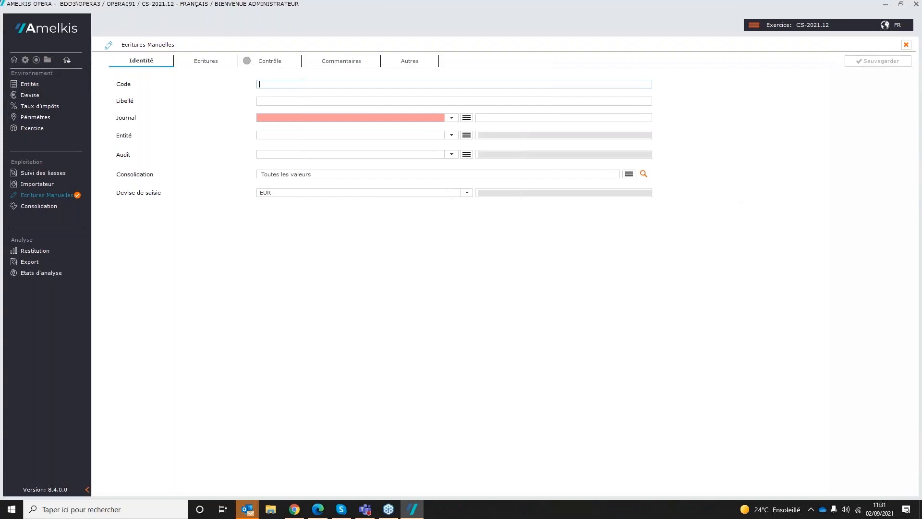
type("RET01")
key("Tab")
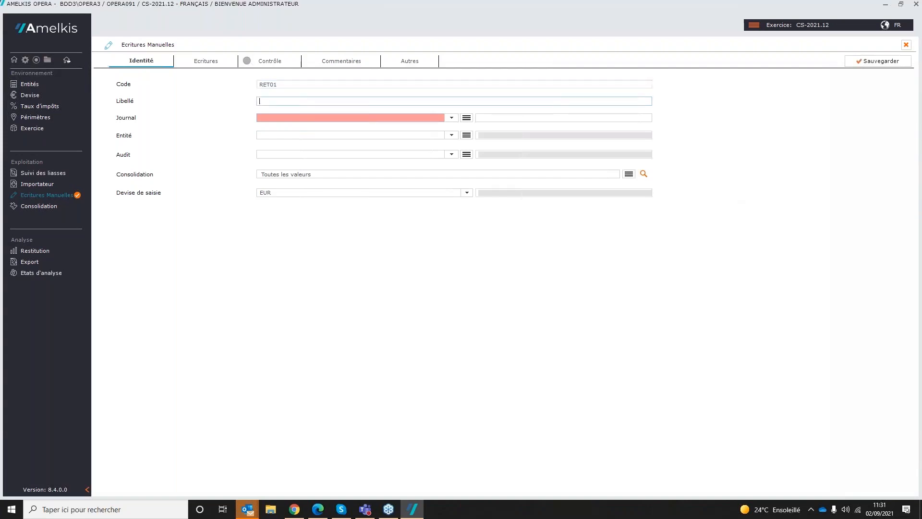
type("Ecart d'acquisition A1")
Step: Assign the RET01 entry to journal RET, entity AM (Entité Mère) and audit 3RET05 Ecart d'acquisition
left_click(467, 117)
double_click(348, 291)
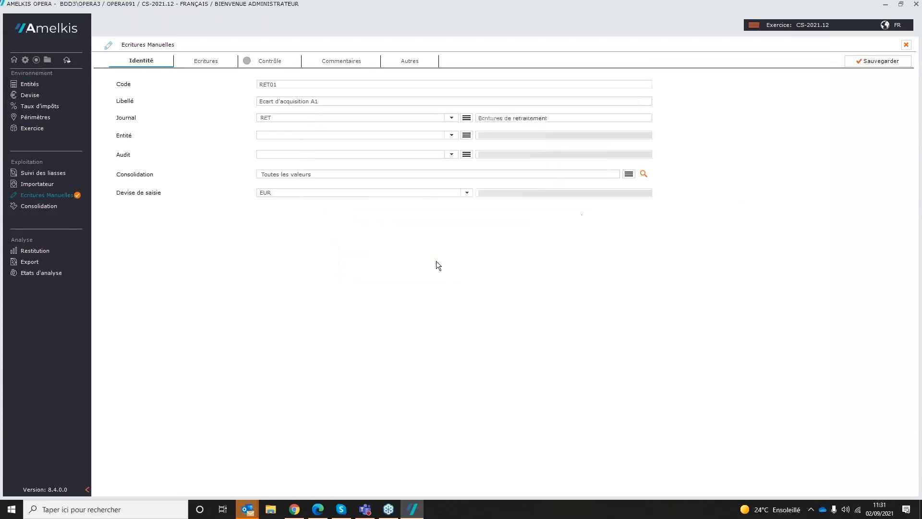
left_click(466, 135)
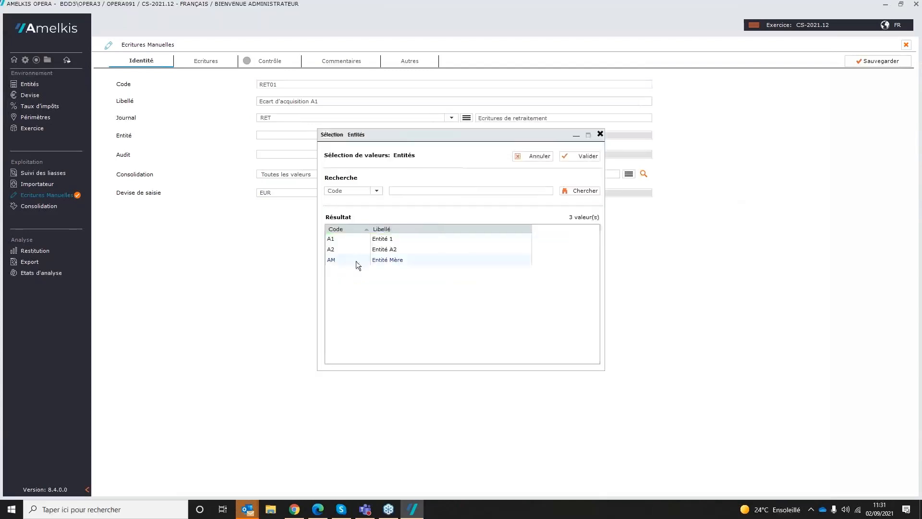
double_click(356, 261)
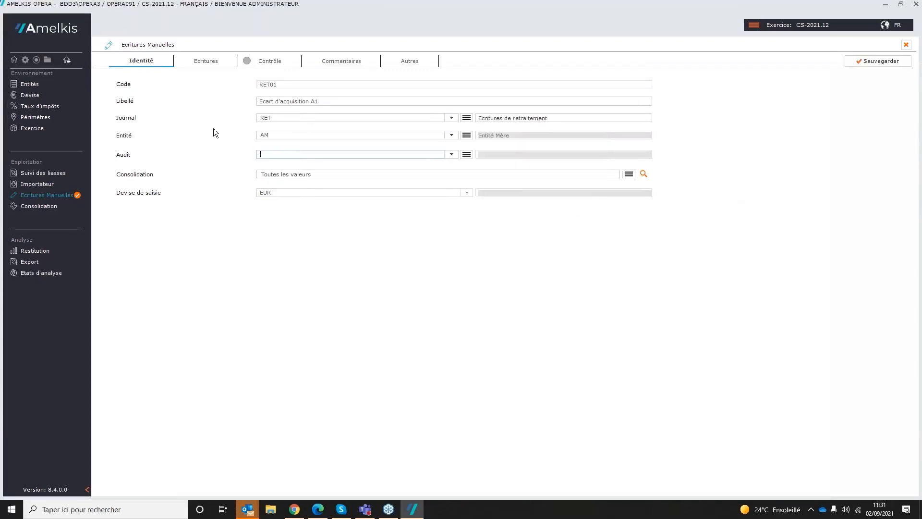
left_click(467, 155)
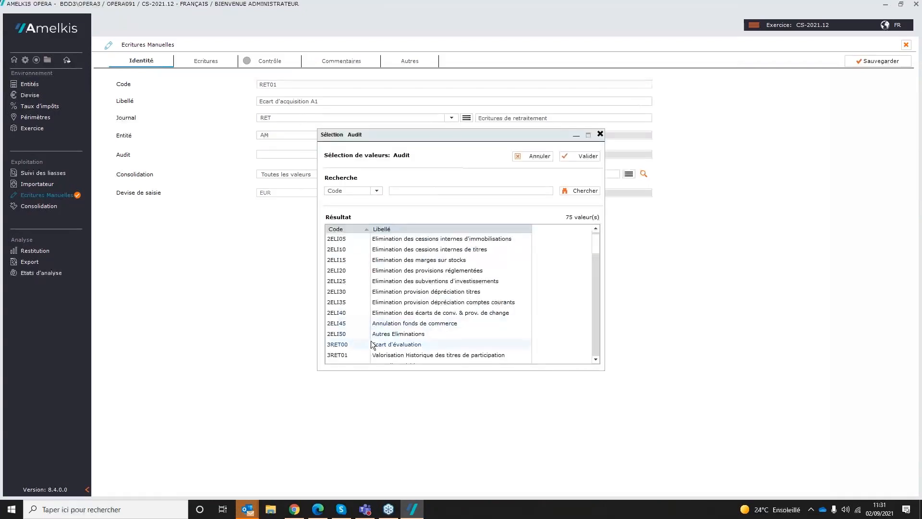
scroll(365, 348, "down", 1)
double_click(356, 336)
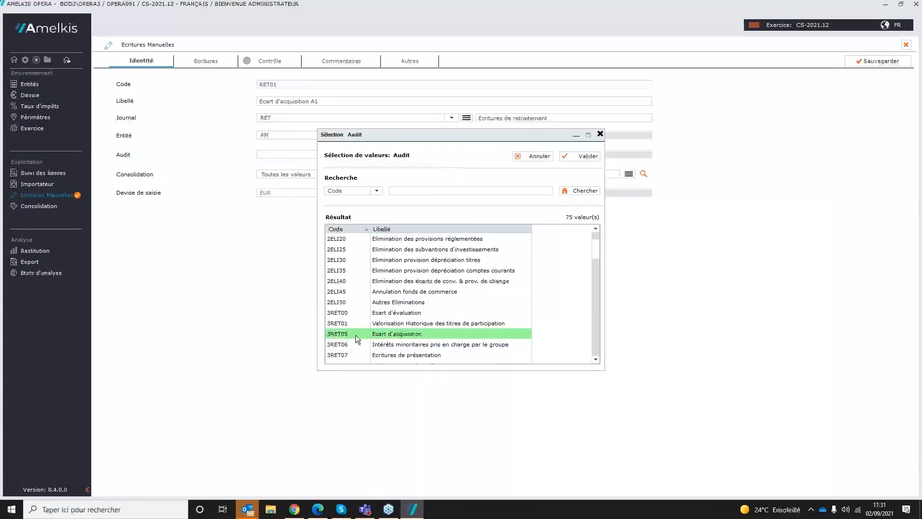
Step: Add an entry line for A20900 Ecart d'acquisition on flow F00 Ouverture with a debit of 150 000
left_click(212, 61)
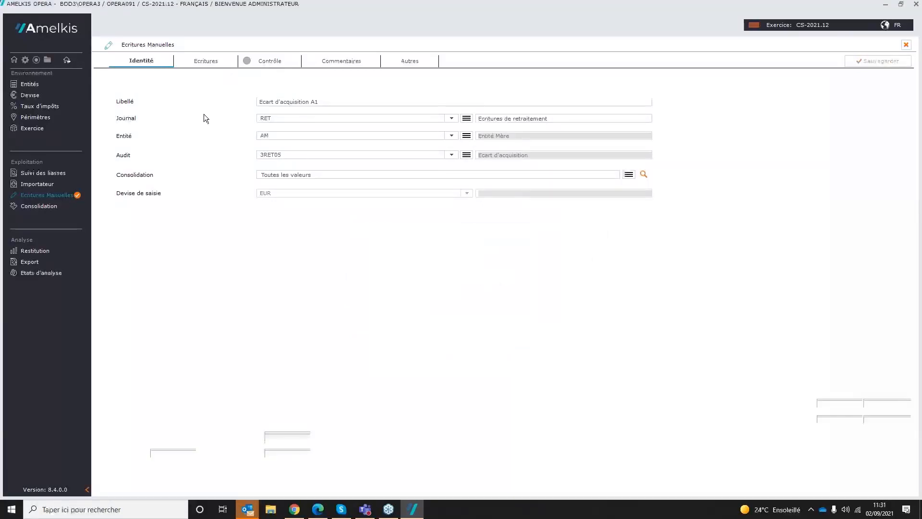
left_click(146, 114)
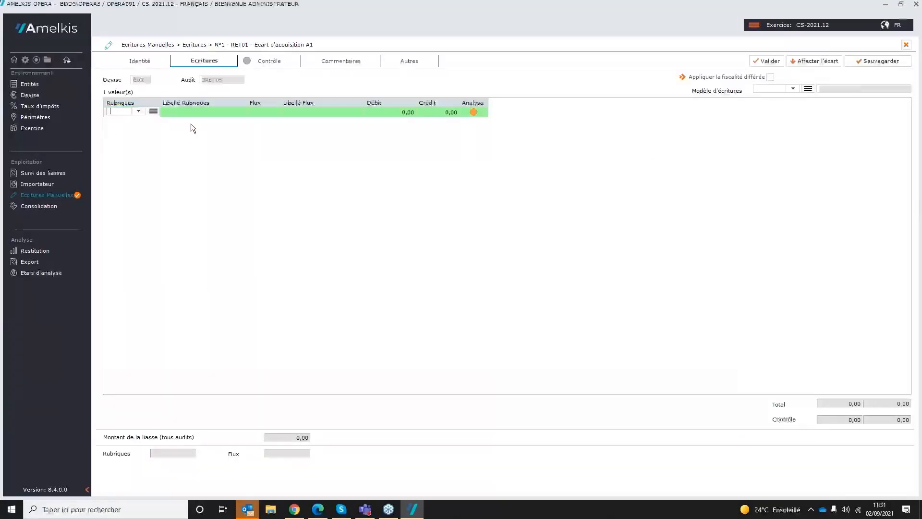
type("A20900")
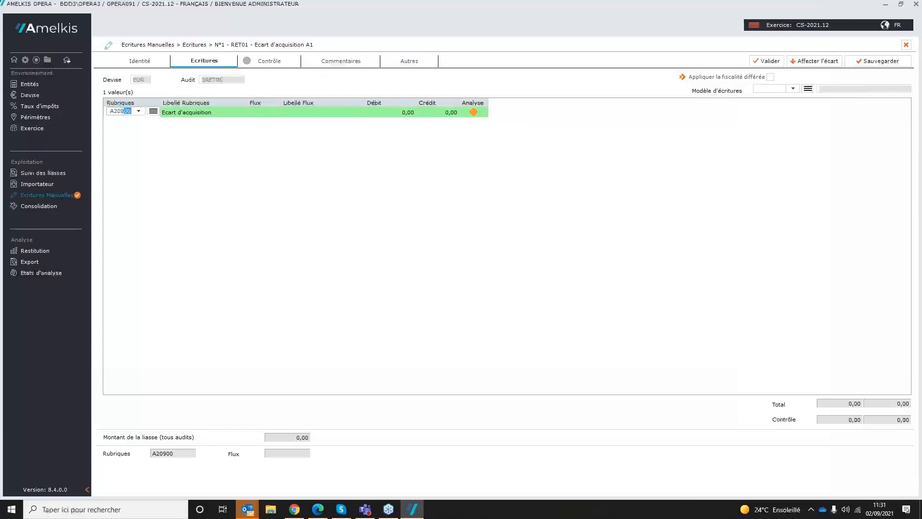
key("Tab")
type("F")
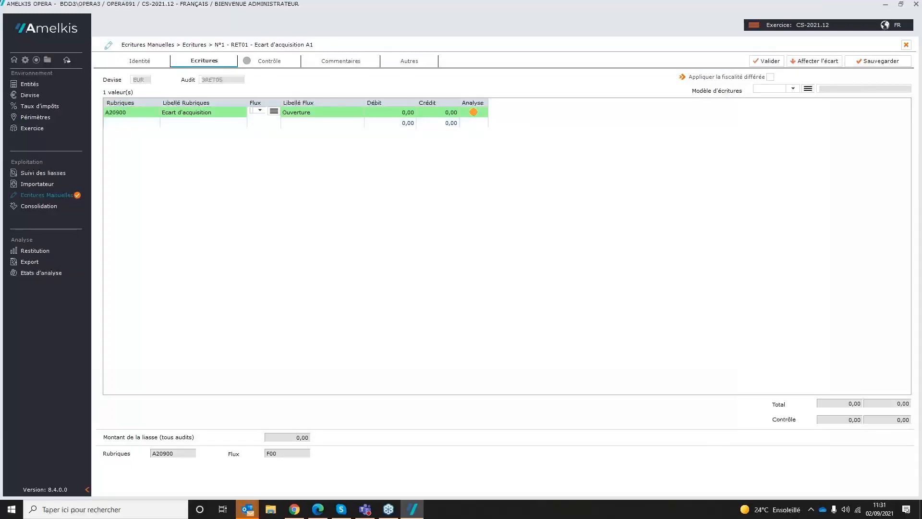
key("Tab")
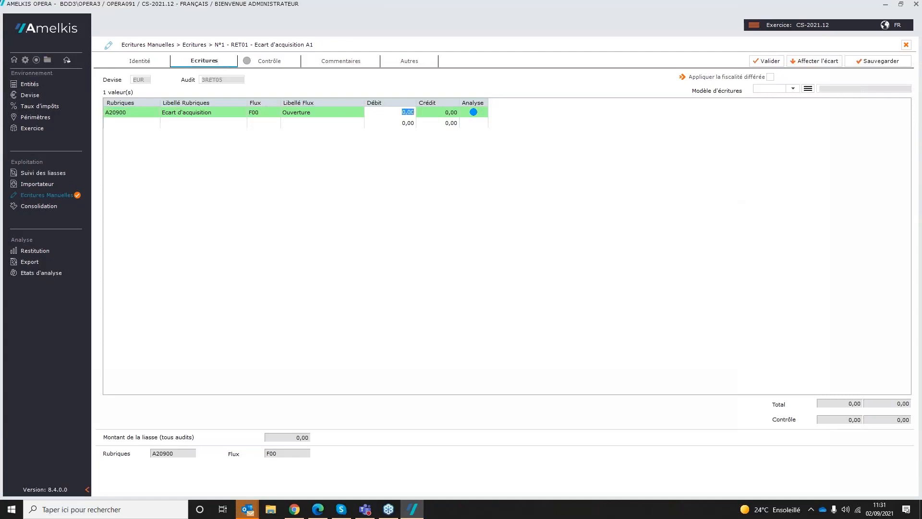
type("150000")
key("Tab")
key("Tab")
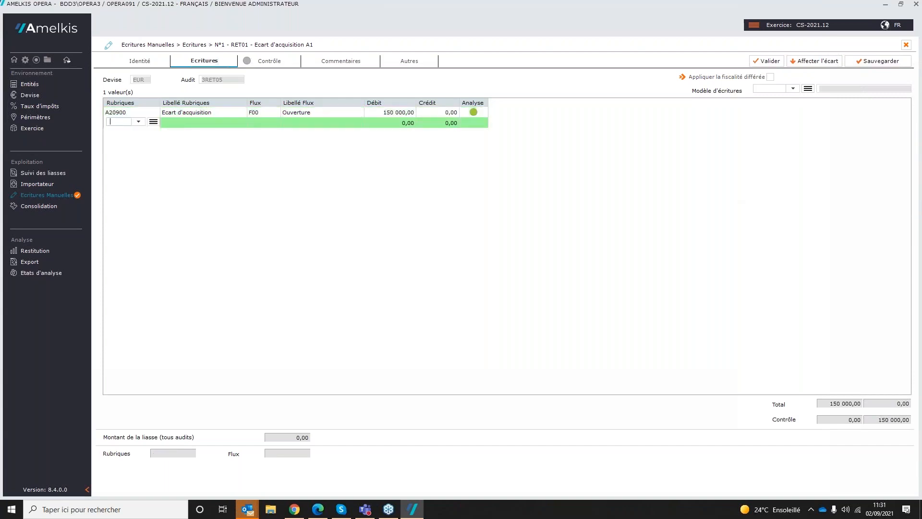
Step: Add a line for P107R Réserves de consolidation on flow F00 and assign the balancing difference to it as a credit
type("P107R")
key("Tab")
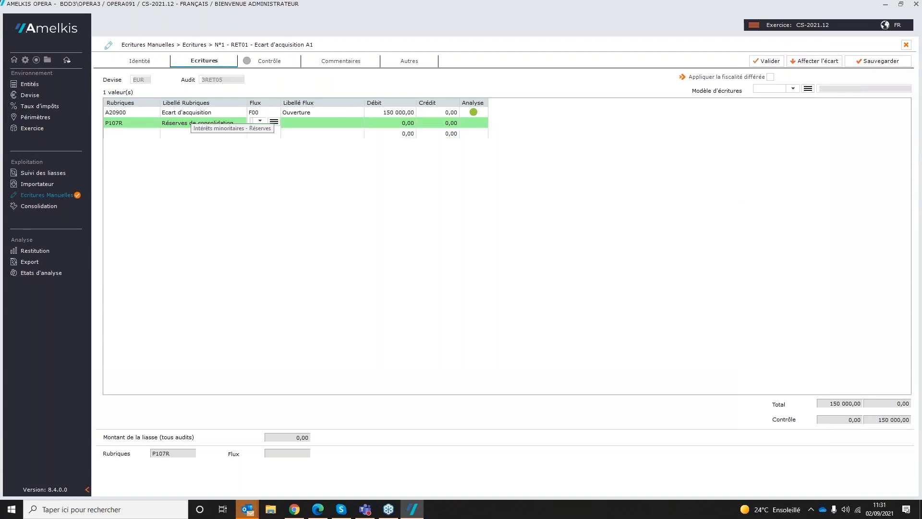
type("F")
key("Tab")
left_click(819, 61)
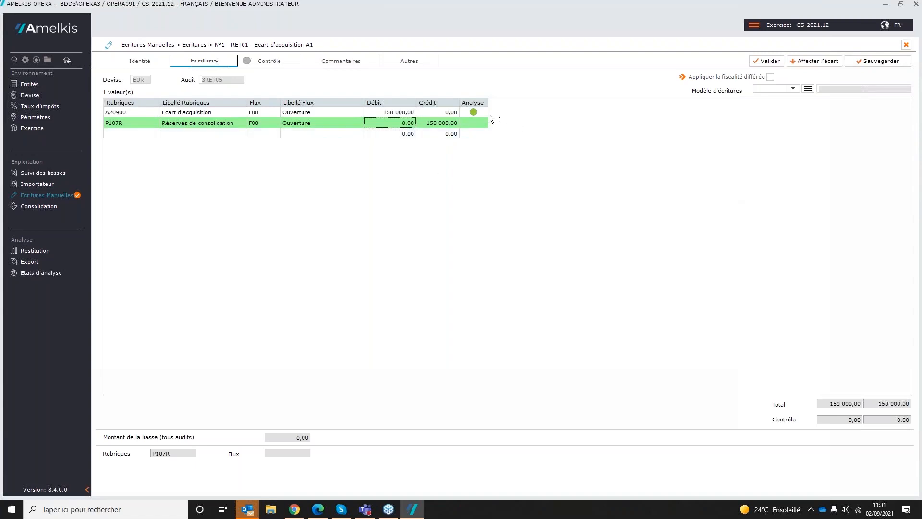
Step: Allocate the A20900 line's 150 000 debit to partner A1 (Entité 1) in its analysis and return to the entry lines
left_click(474, 112)
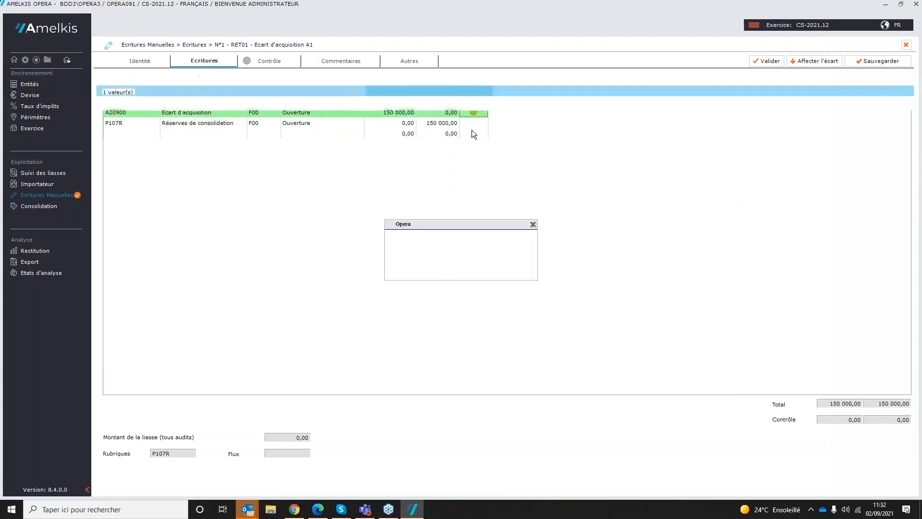
left_click(108, 125)
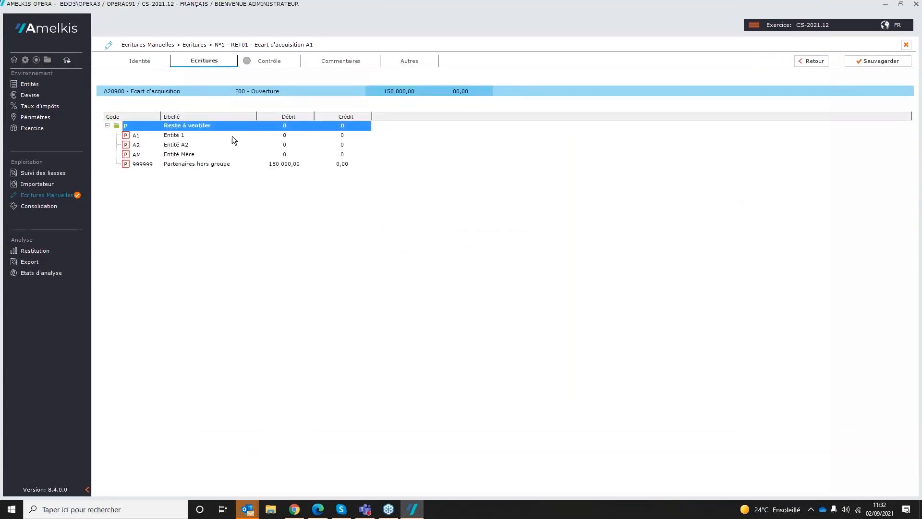
left_click(281, 136)
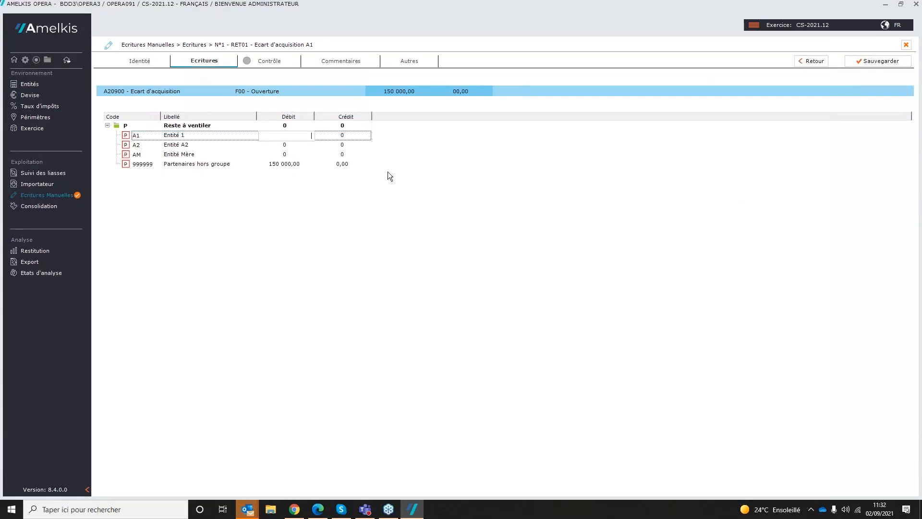
type("150000")
key("Return")
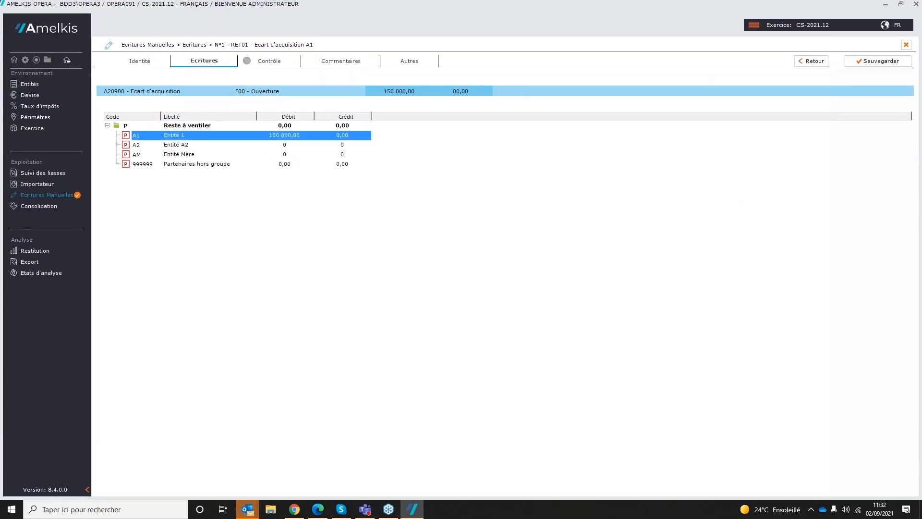
left_click(811, 62)
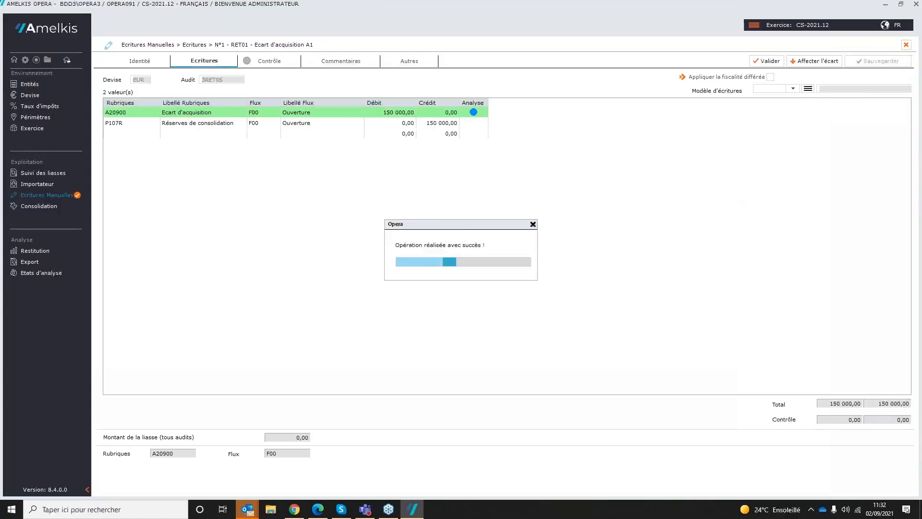
Step: Validate the RET01 entry lines and create a new consolidation with the code DEF - Version définitive
left_click(764, 65)
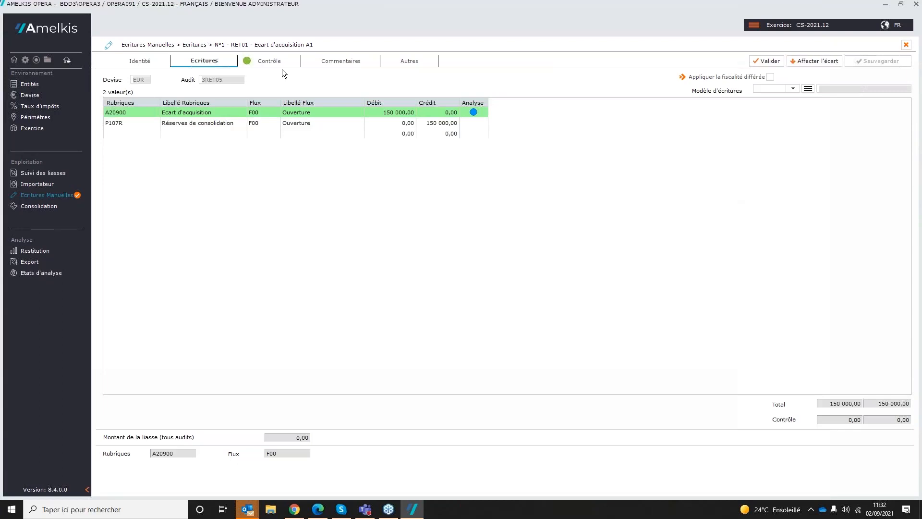
left_click(36, 206)
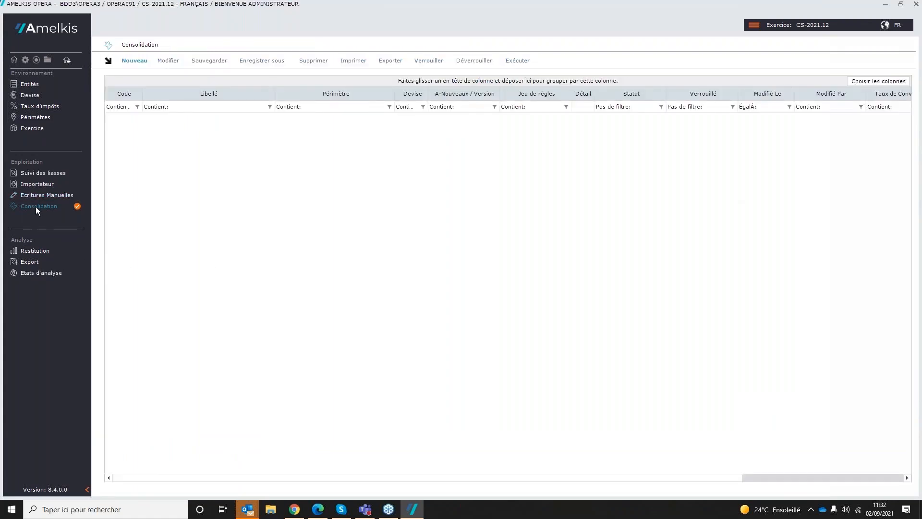
left_click(131, 62)
left_click(647, 86)
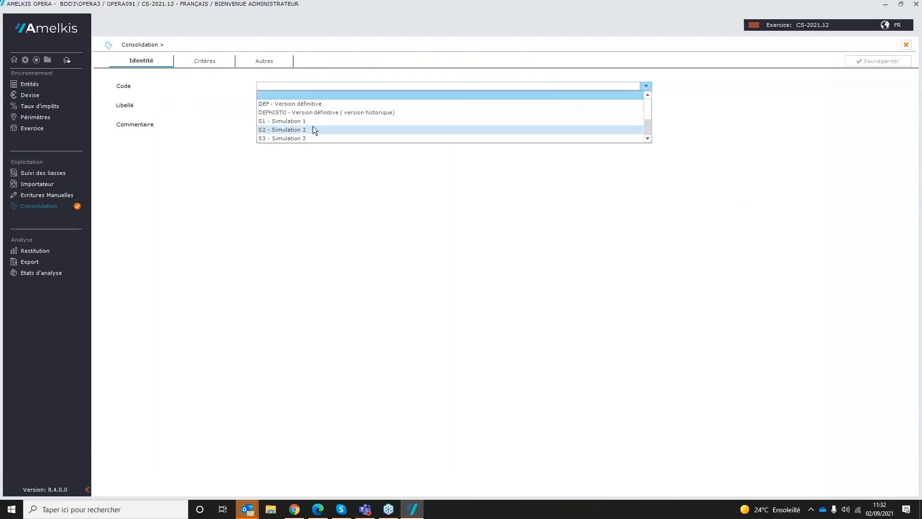
left_click(294, 104)
Step: Set the consolidation's perimeter criterion to CS-2021.12-DEF - Périmètre 2021
left_click(204, 61)
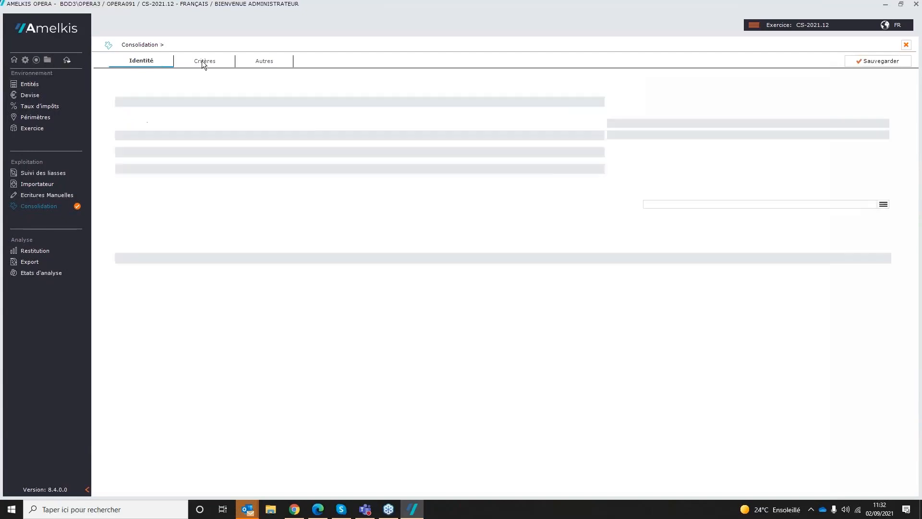
left_click(599, 101)
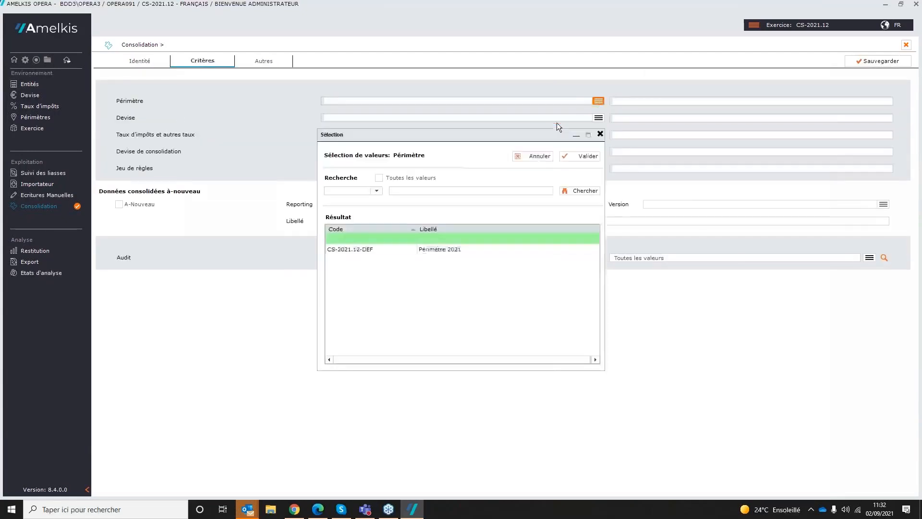
left_click(374, 252)
double_click(374, 250)
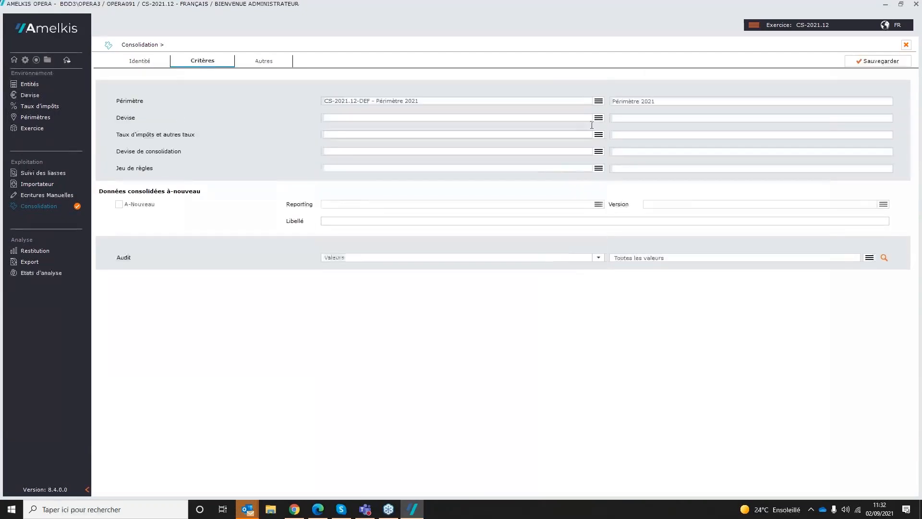
Step: Leave Devise empty and set the rates to 2021.12-DEF - Taux de conversion 2021 and the consolidation currency to EUR - Euro
left_click(599, 118)
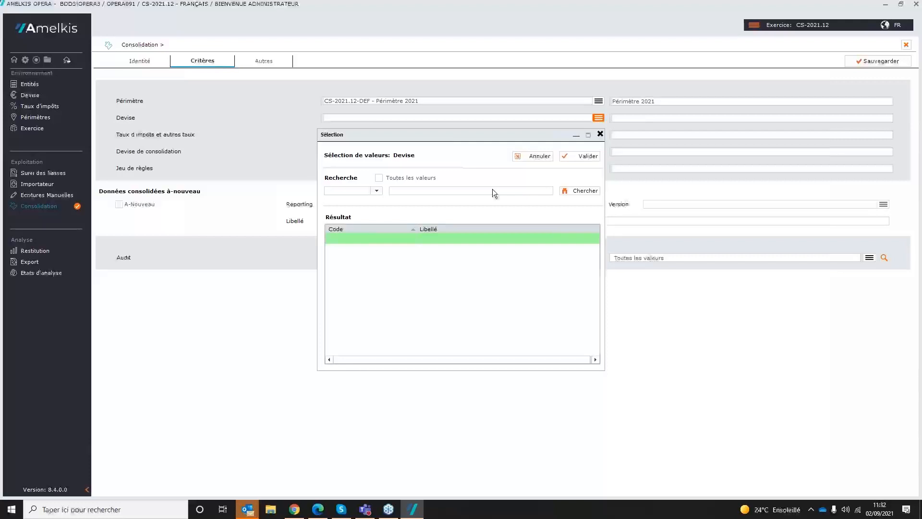
left_click(528, 155)
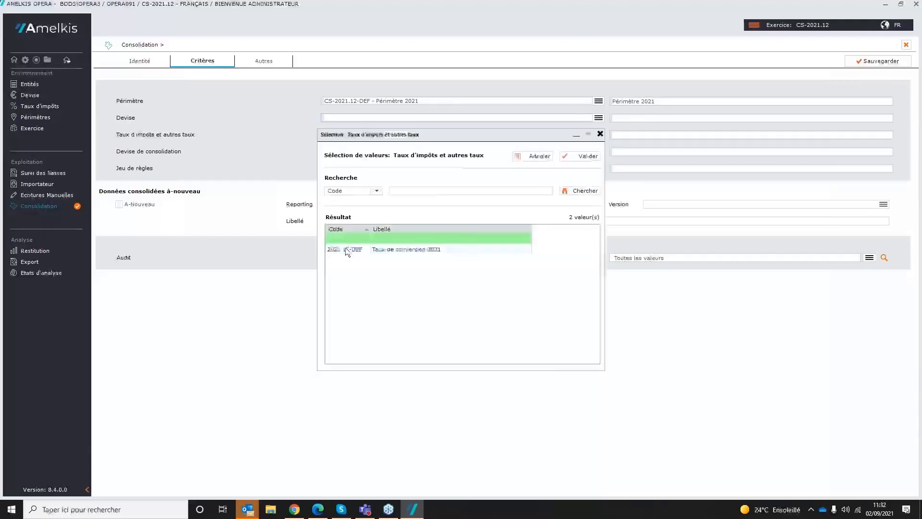
left_click(360, 249)
left_click(577, 157)
left_click(598, 153)
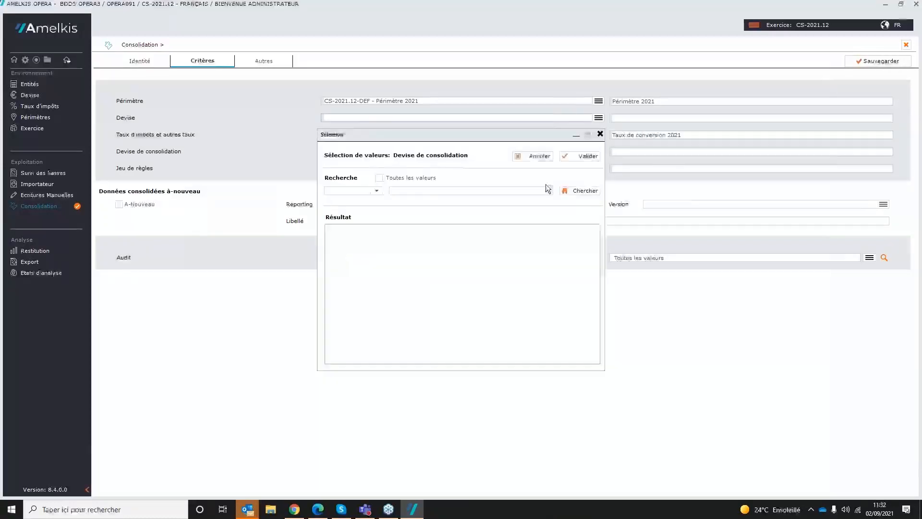
double_click(545, 228)
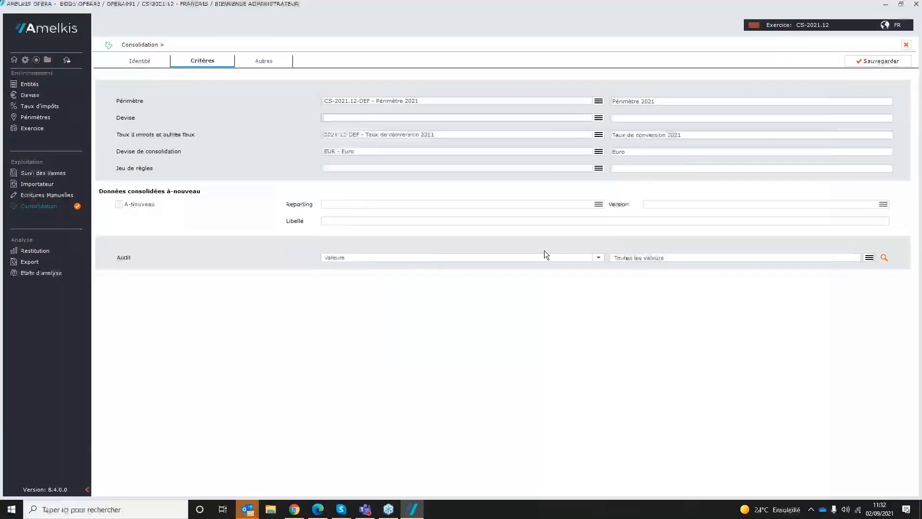
Step: Assign the rule set CS.FR.2019S - Jeux de règles-Normes Françaises and save the consolidation
left_click(598, 169)
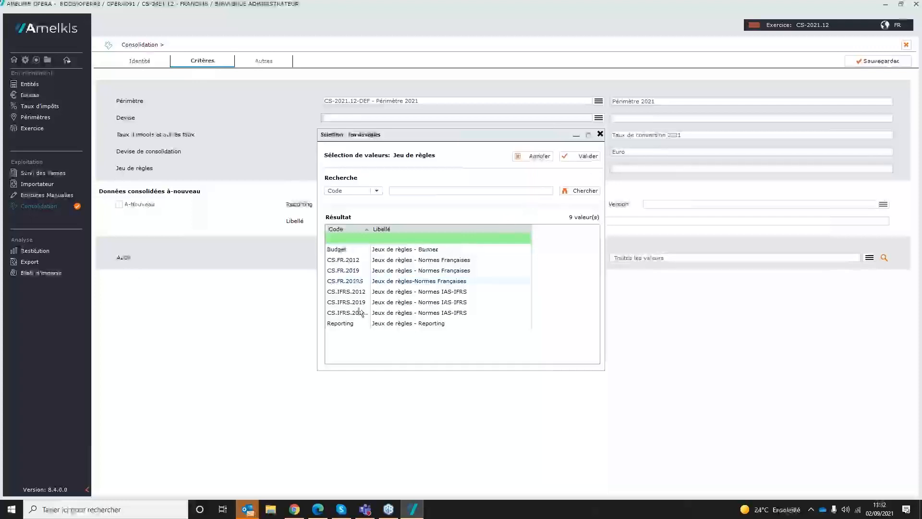
double_click(366, 283)
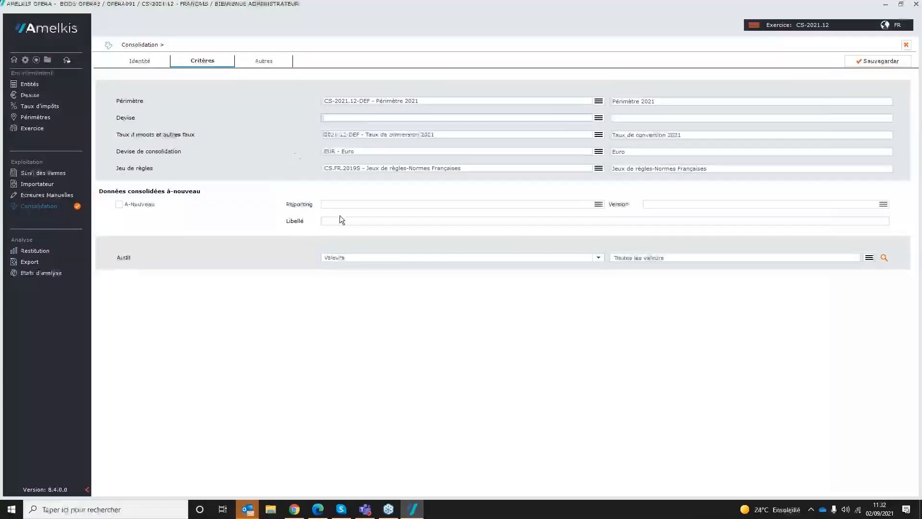
left_click(869, 62)
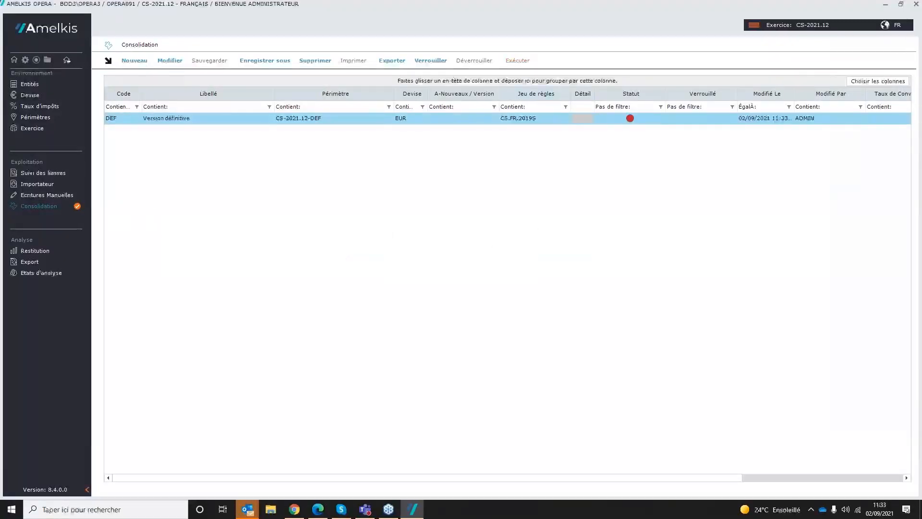
Step: Try to execute the DEF consolidation and release the locked user accesses in the monitor
left_click(518, 60)
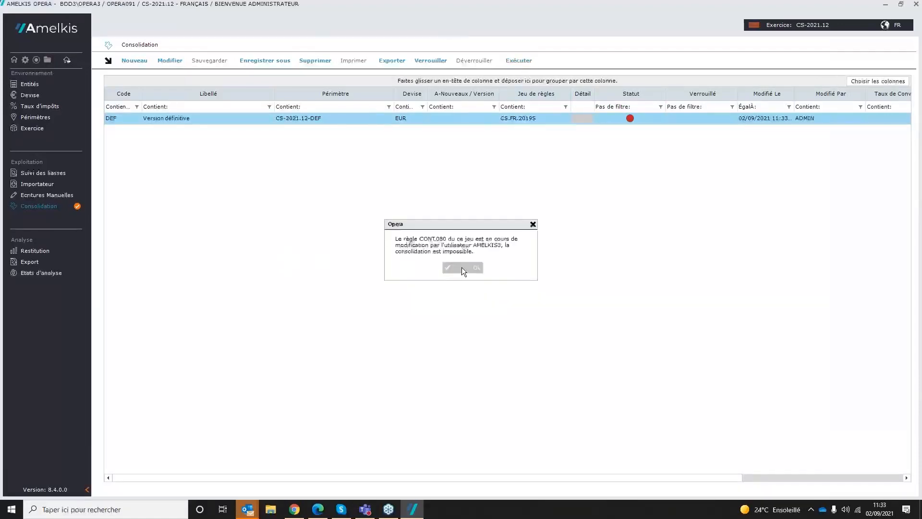
left_click(462, 267)
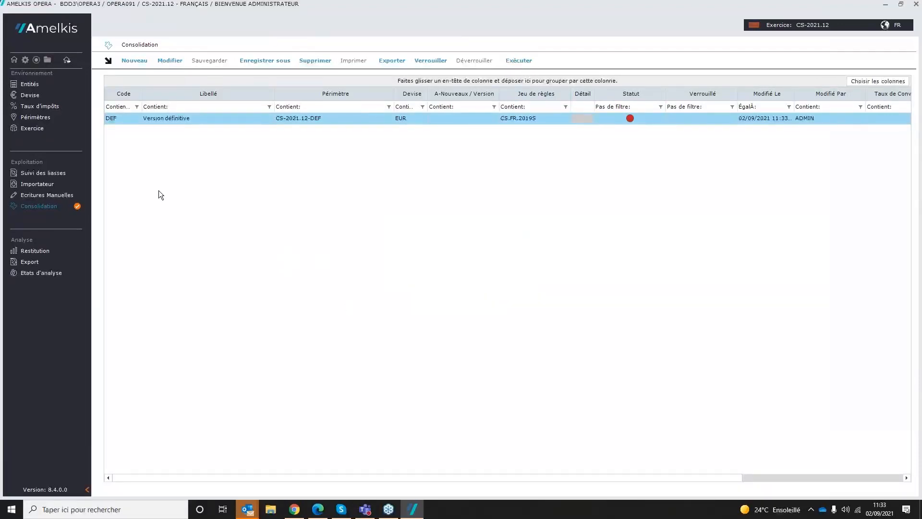
left_click(36, 60)
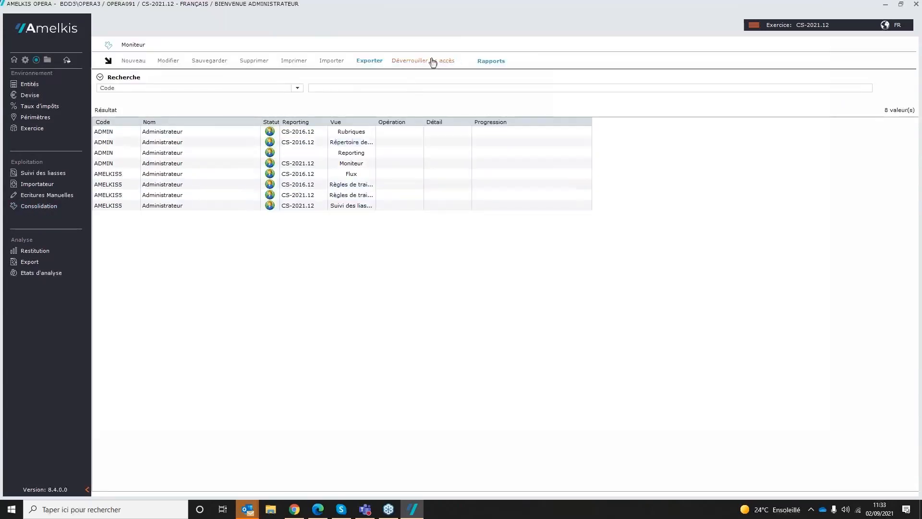
left_click(430, 61)
left_click(427, 268)
left_click(461, 271)
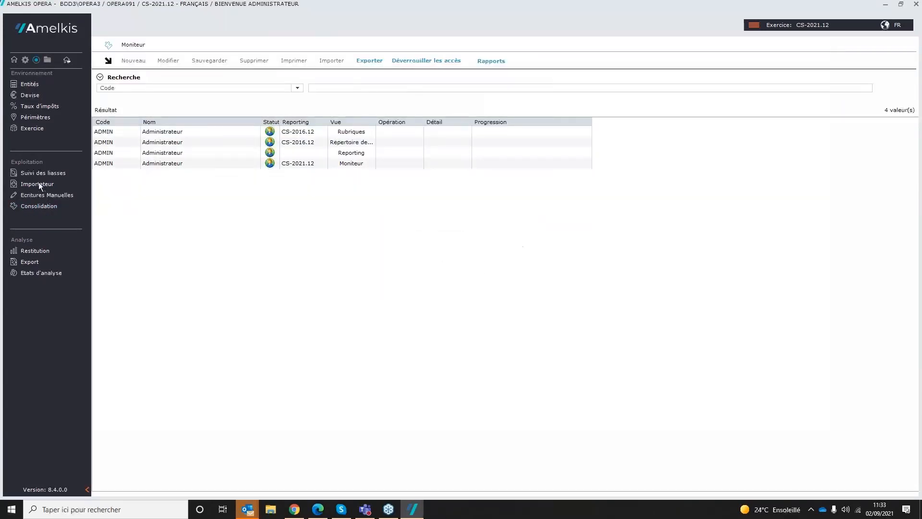
Step: Return to the consolidation list and execute the DEF - Version définitive consolidation
left_click(47, 206)
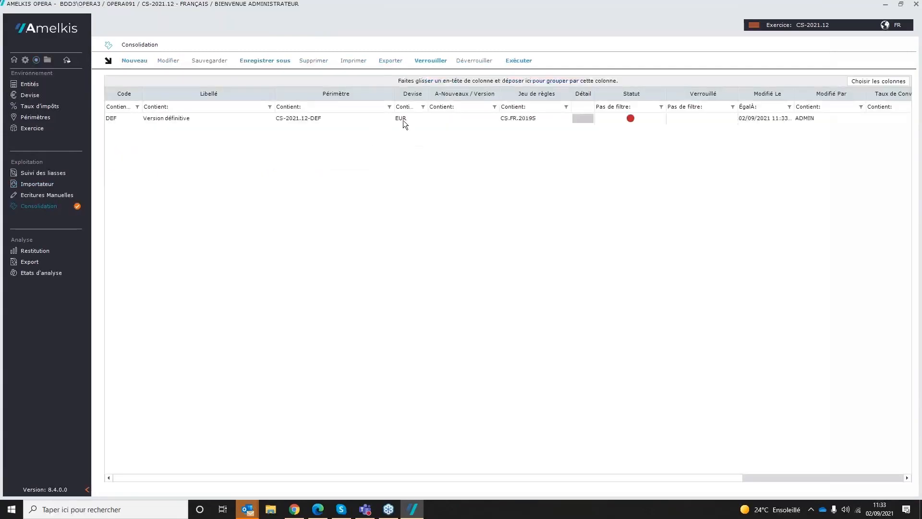
left_click(402, 120)
left_click(519, 60)
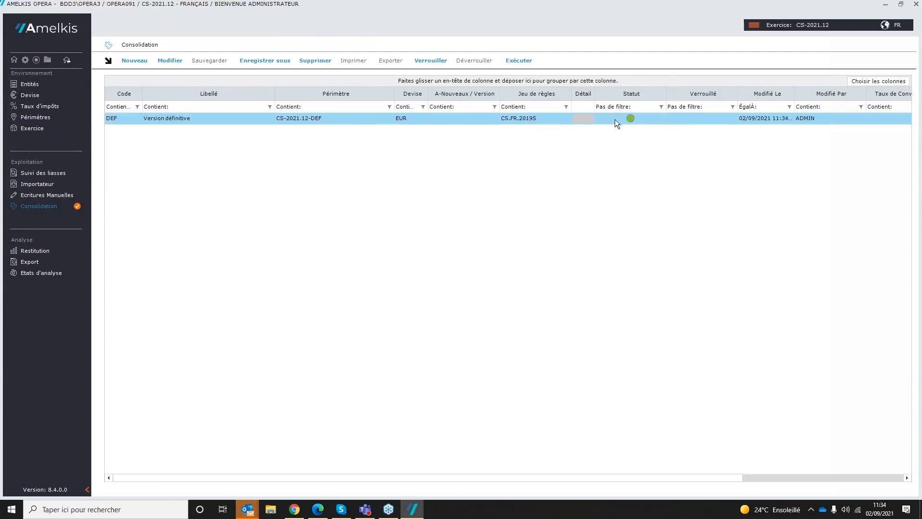
Step: Browse the Restitution partagée 2019 folders, examining the FFA. French - (2020 gaap) and IF. IFRS report groups and the Bilan documents
left_click(42, 251)
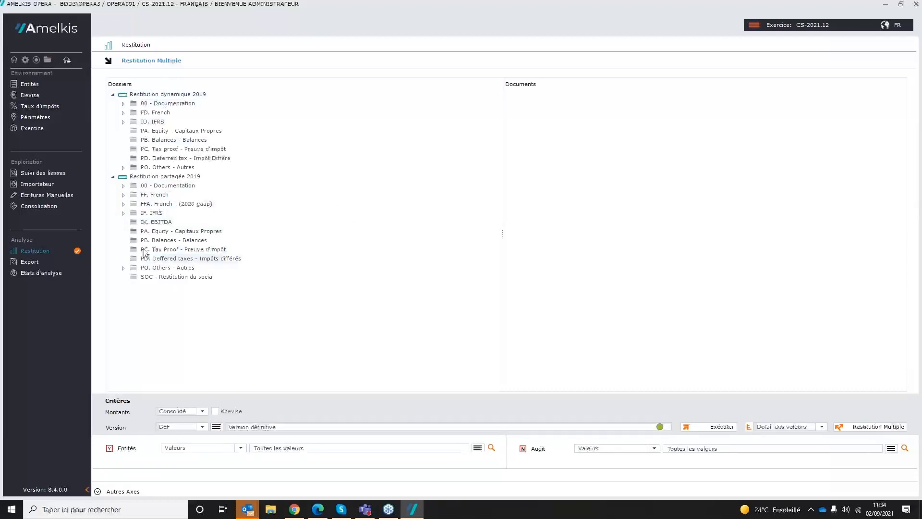
left_click(113, 176)
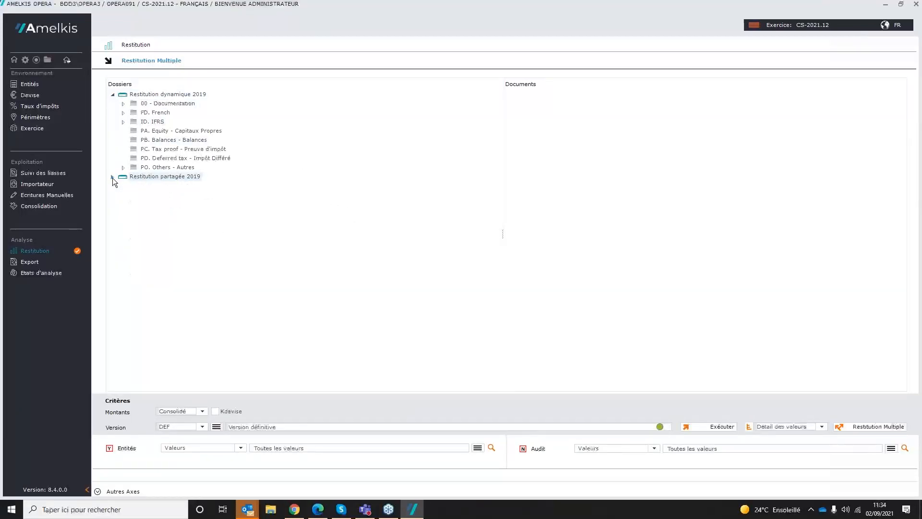
left_click(113, 177)
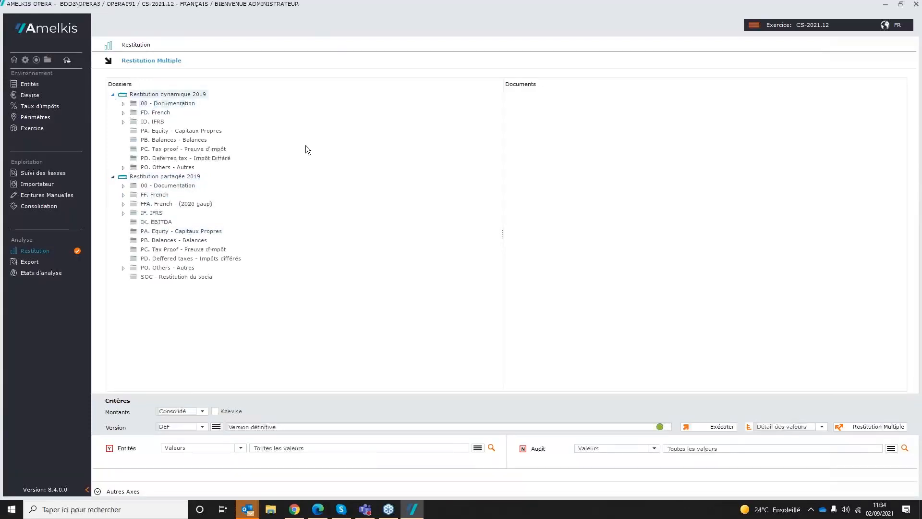
left_click(112, 94)
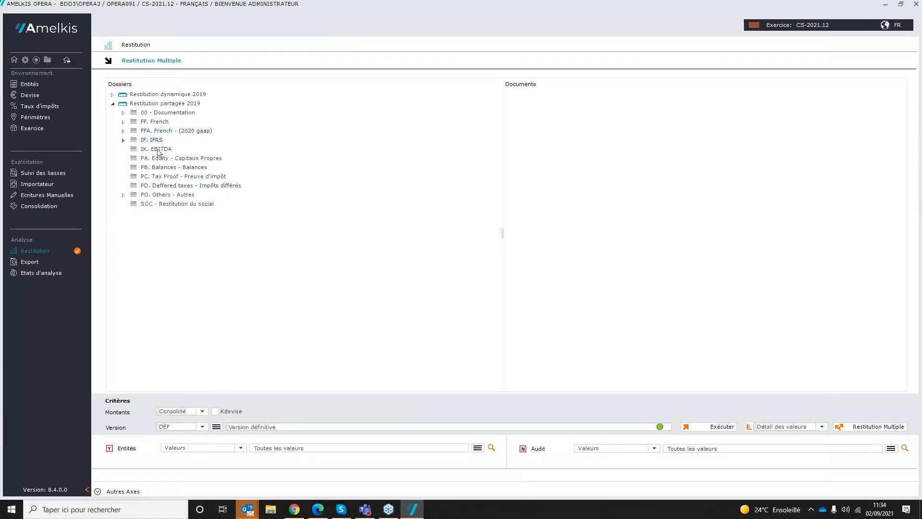
left_click(123, 131)
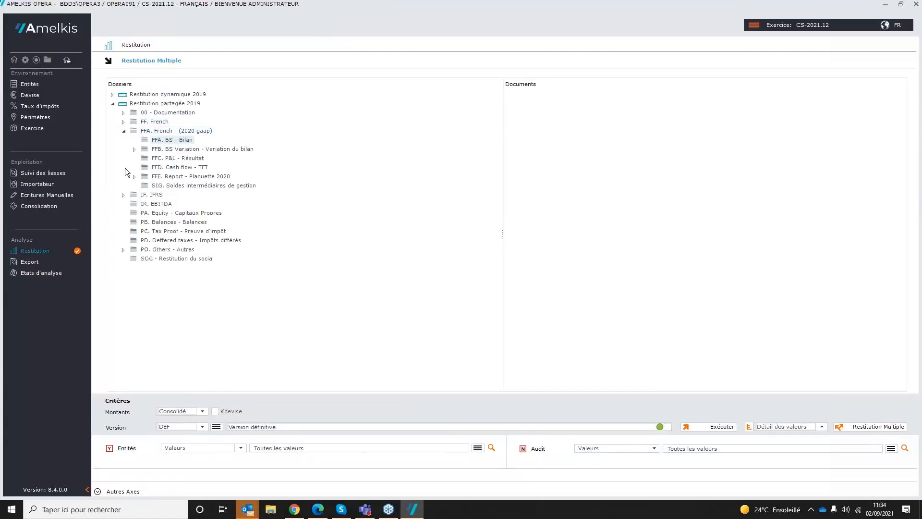
left_click(121, 195)
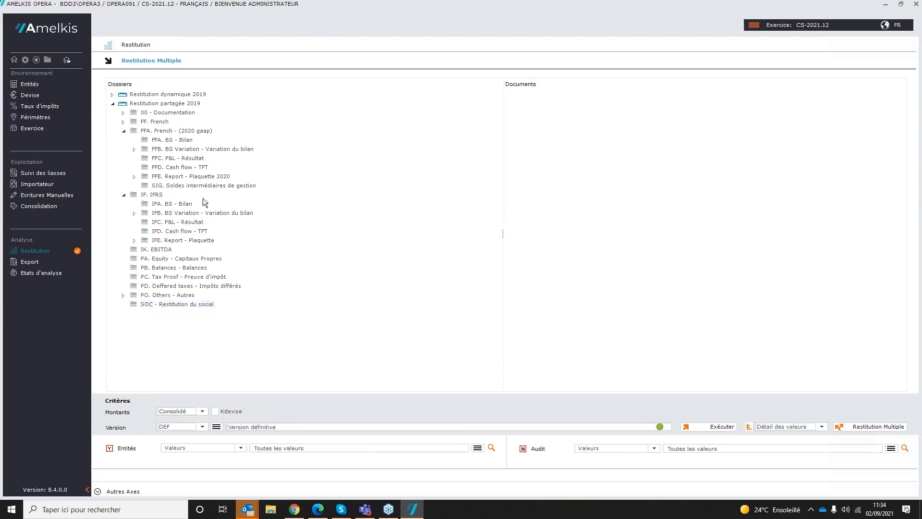
left_click(194, 142)
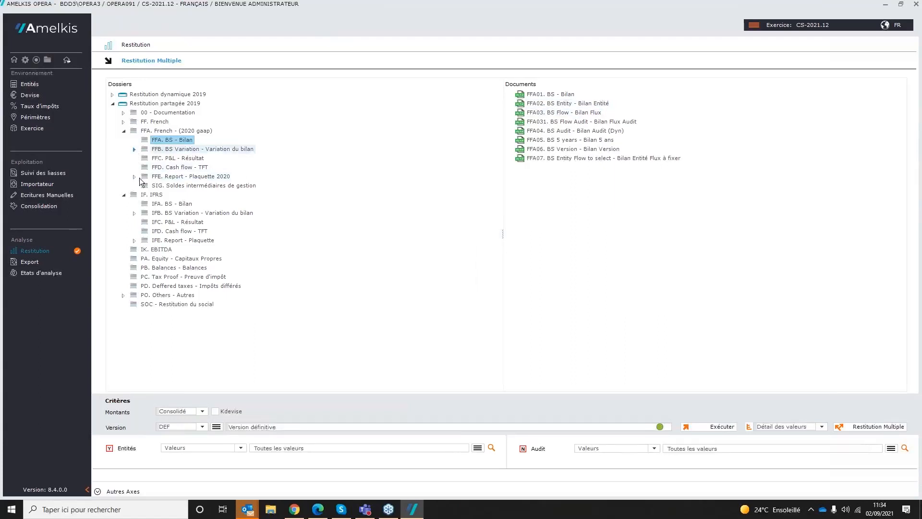
left_click(134, 149)
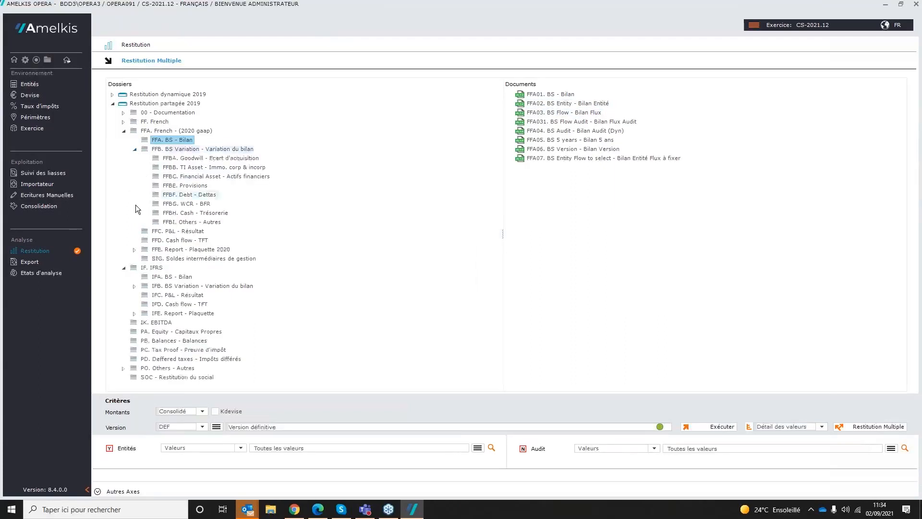
Step: Generate the report FFC01. P&L Year Vs Y-1 - Résultat N vs N-1 for the DEF version
left_click(192, 231)
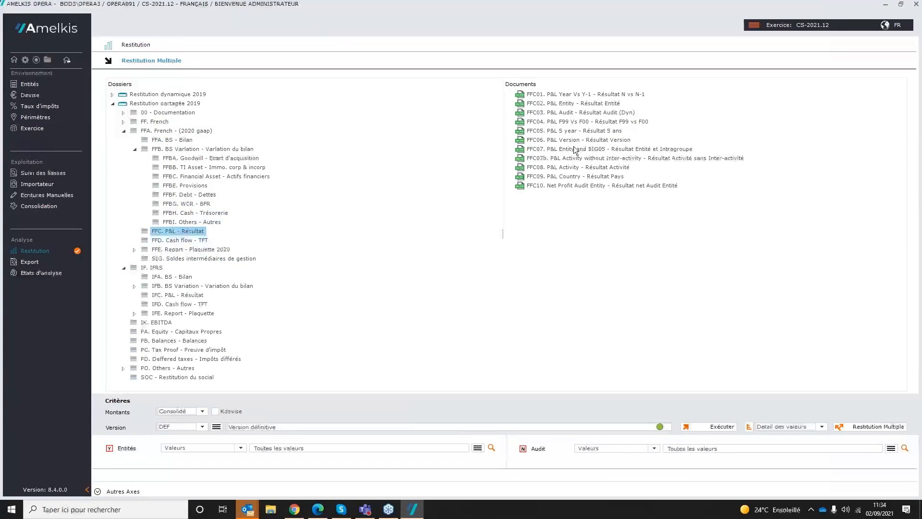
left_click(587, 94)
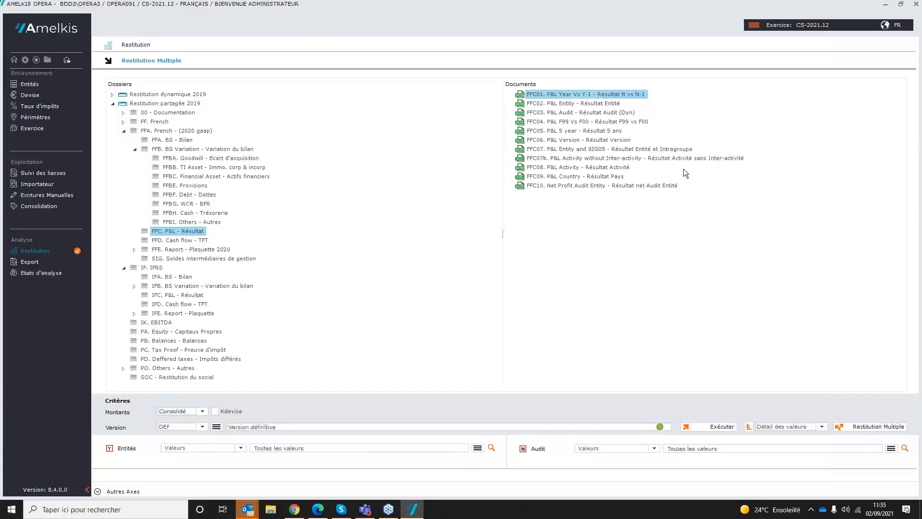
left_click(709, 427)
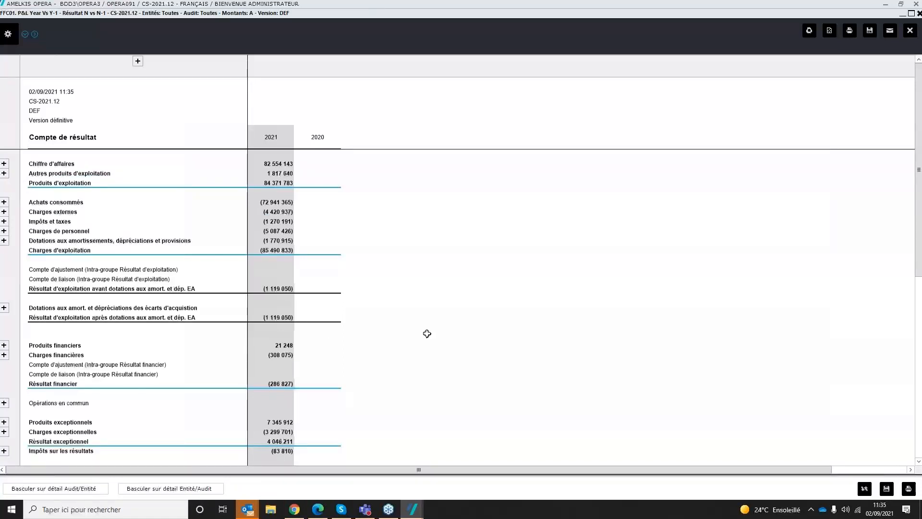
Step: Review the income statement, expanding the details of Chiffre d'affaires and Autres produits d'exploitation and showing the account code column
left_click(427, 316)
scroll(427, 313, "down", 2)
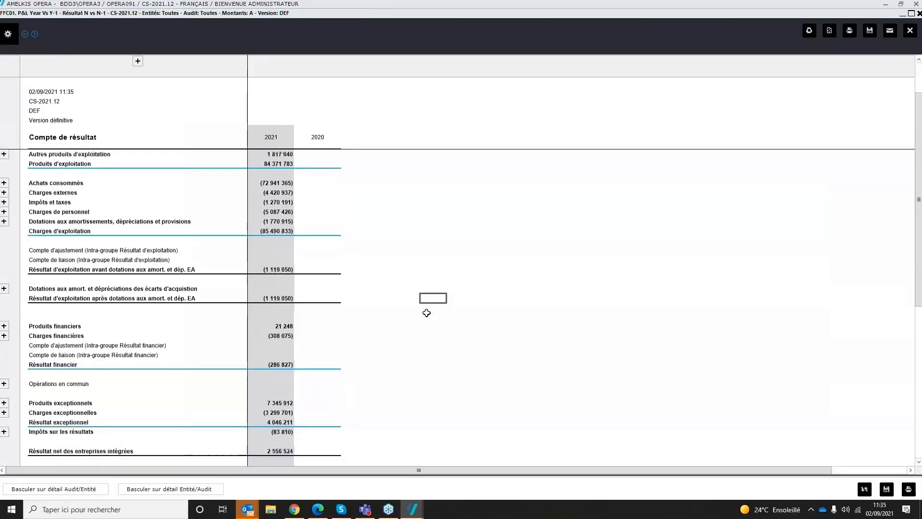
scroll(427, 313, "down", 2)
scroll(426, 311, "up", 5)
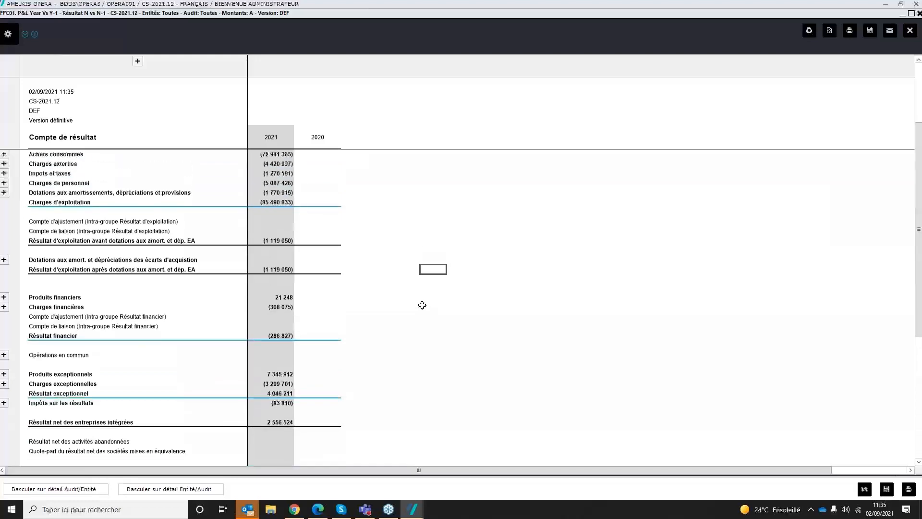
left_click(4, 163)
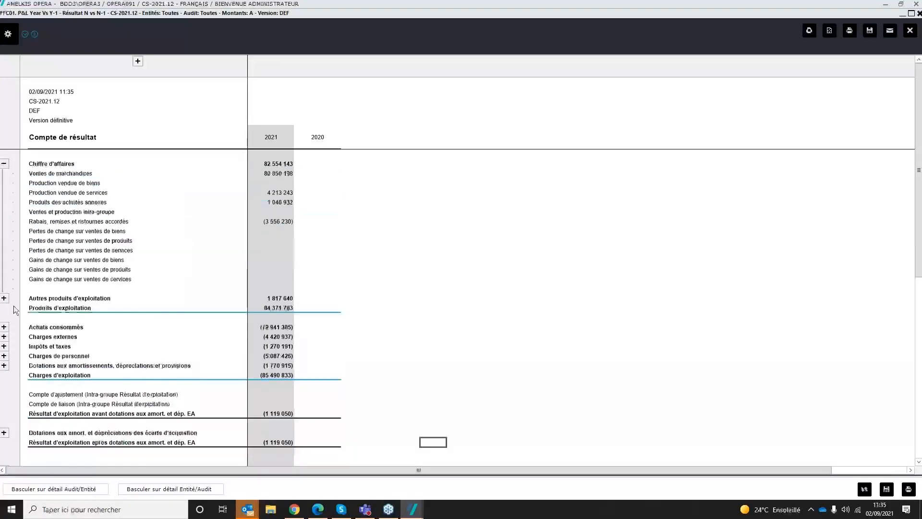
left_click(4, 298)
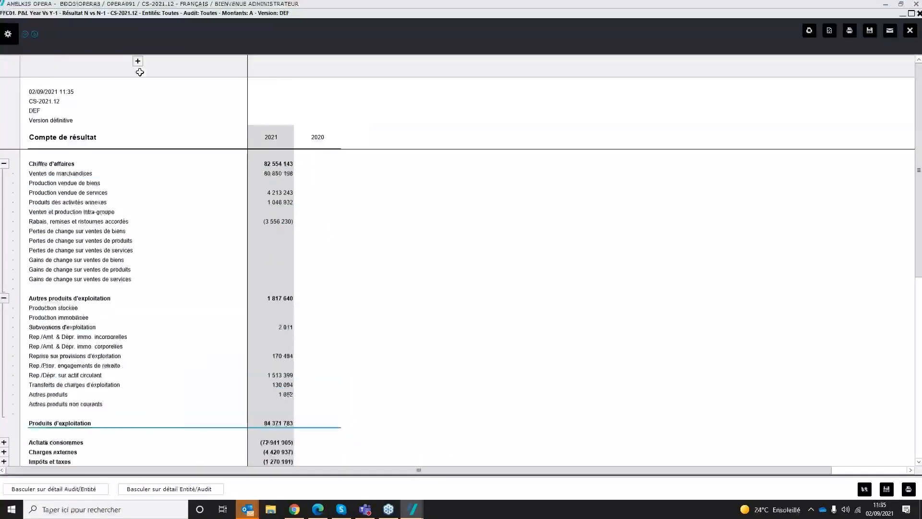
left_click(138, 61)
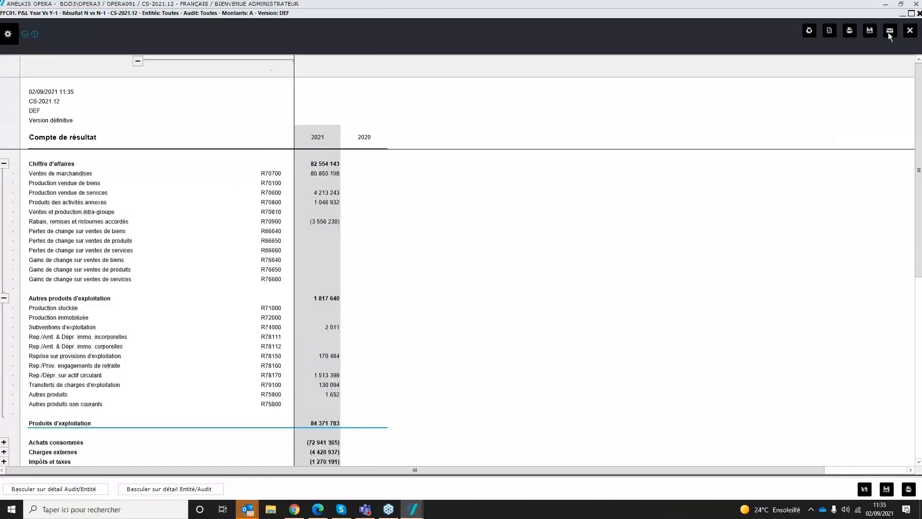
Step: Inspect the FFC01 report in the Workbook Designer, checking the 2021 cells for Rabais, remises et ristournes accordés and Chiffre d'affaires, and close it
right_click(589, 225)
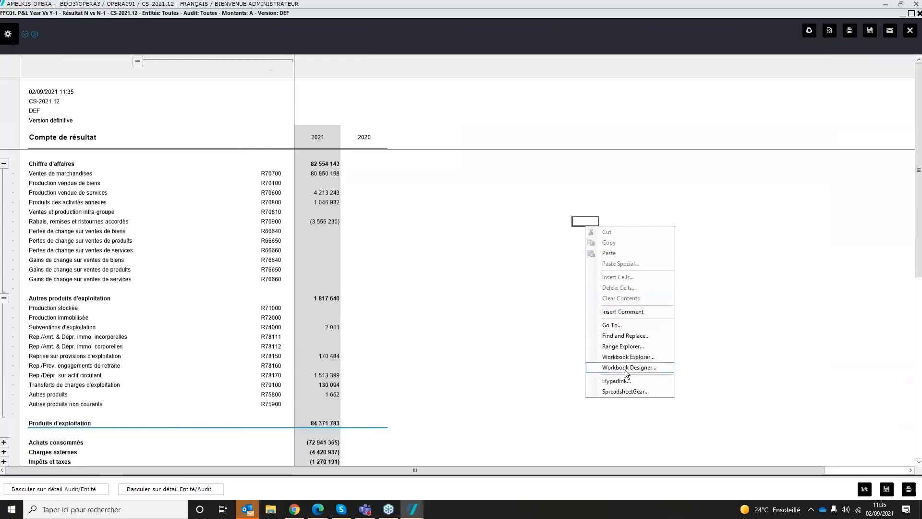
left_click(624, 370)
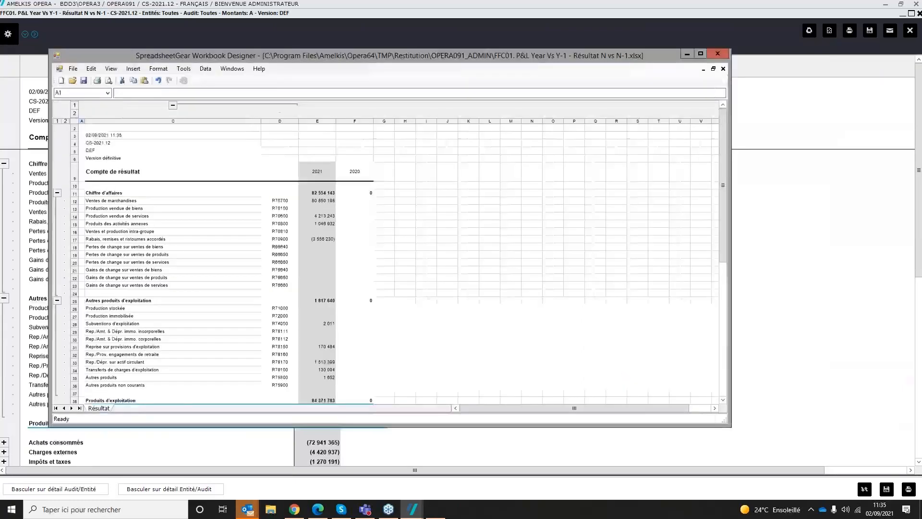
left_click(313, 239)
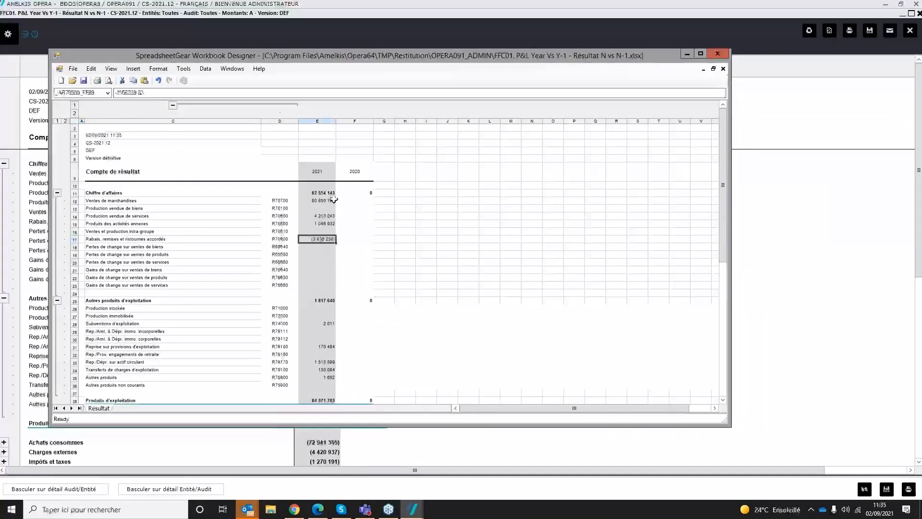
left_click(335, 194)
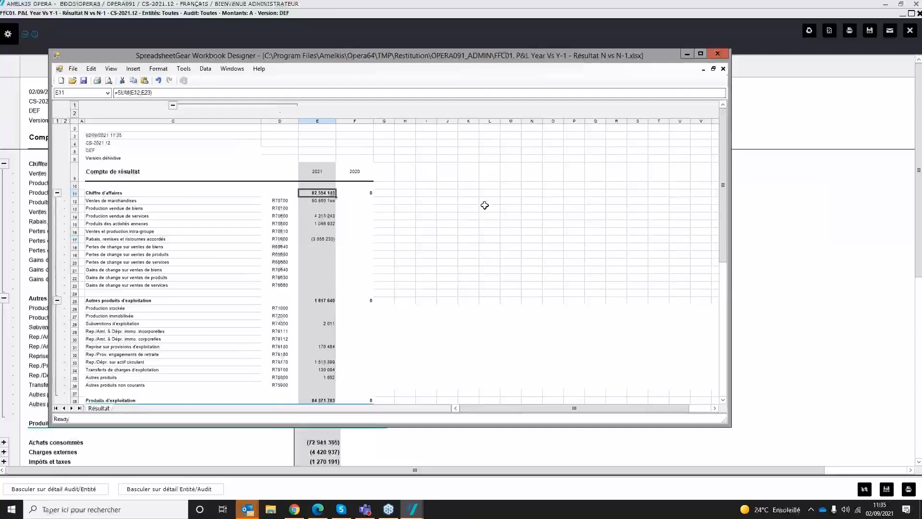
left_click(717, 53)
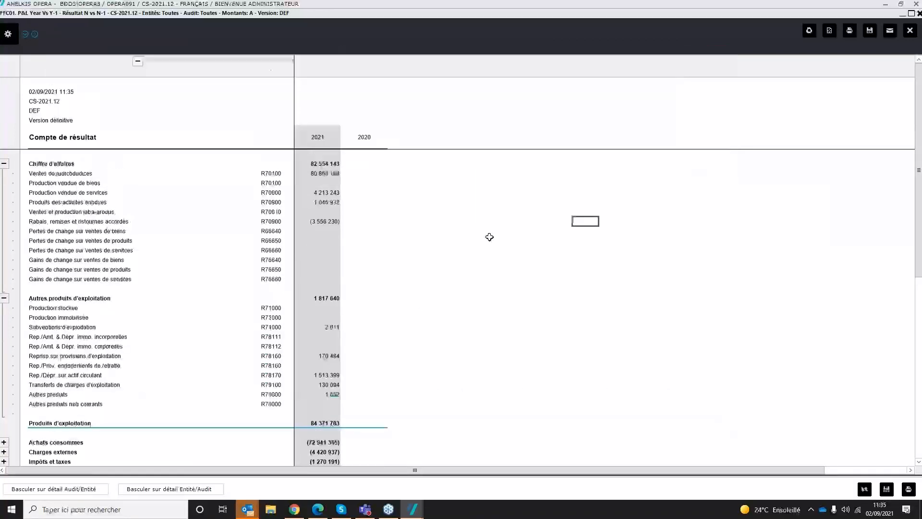
Step: Examine the 2021 Ventes de marchandises amount by entity and audit, expanding entities A1 and A2 and viewing the account detail behind A1's Liasse
left_click(319, 173)
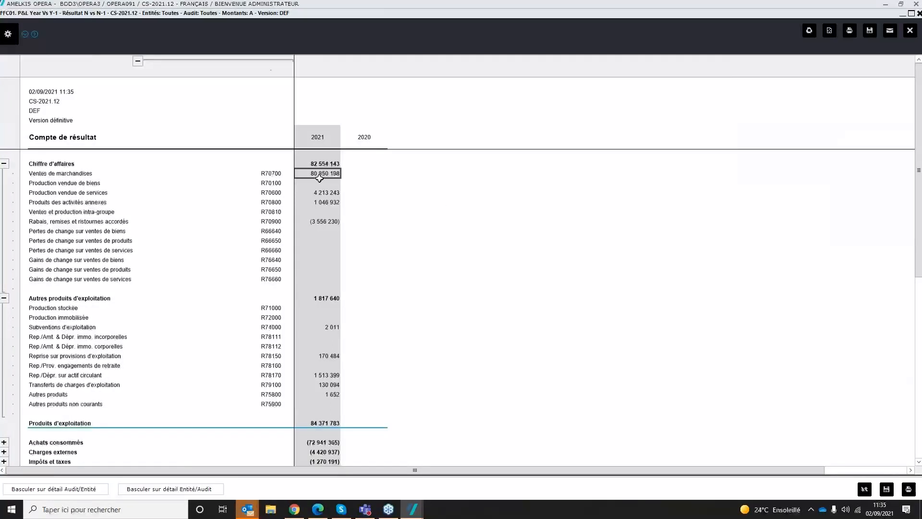
left_click(162, 489)
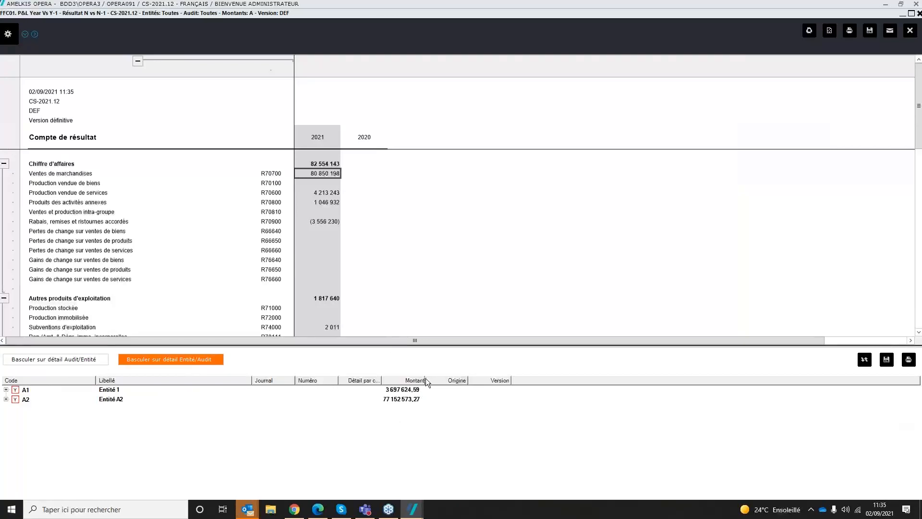
left_click_drag(425, 380, 442, 380)
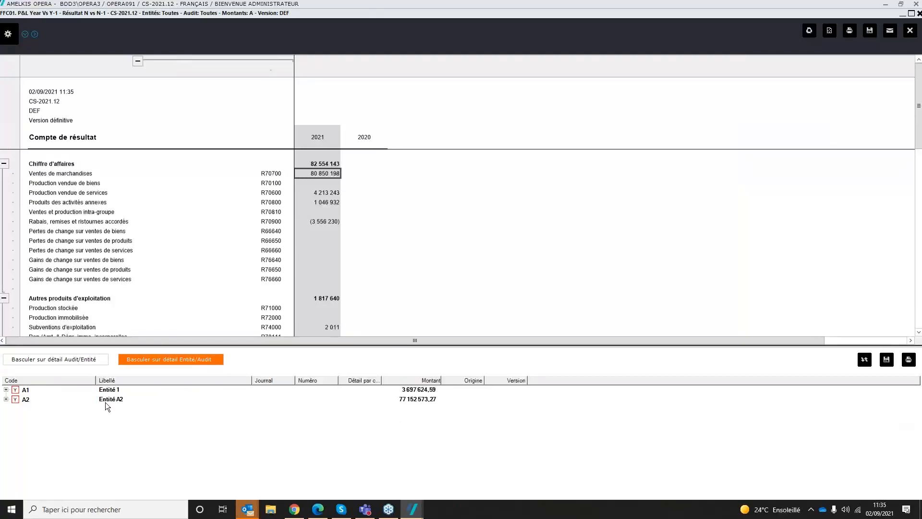
left_click(6, 390)
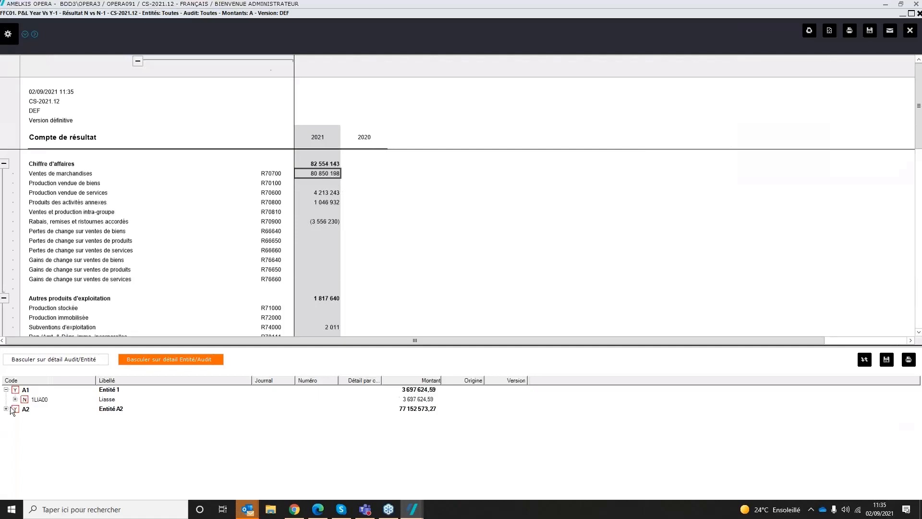
left_click(5, 408)
left_click(15, 400)
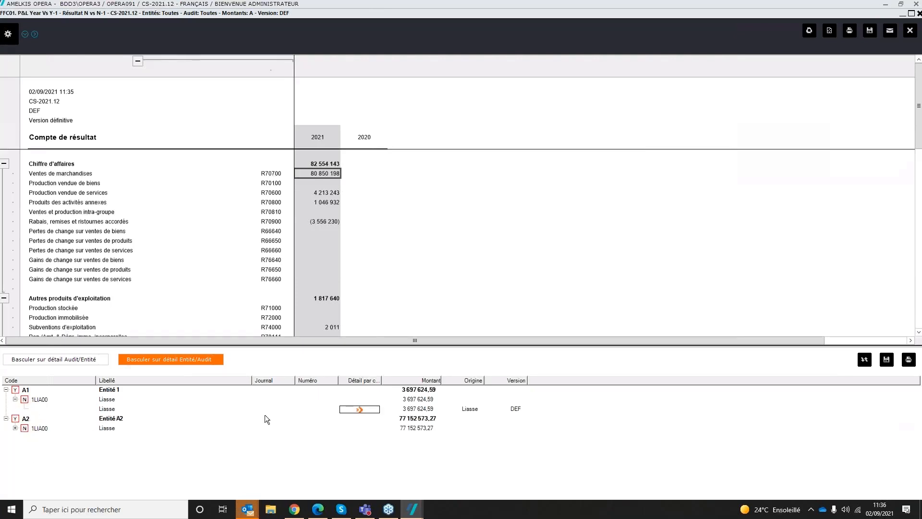
left_click(360, 409)
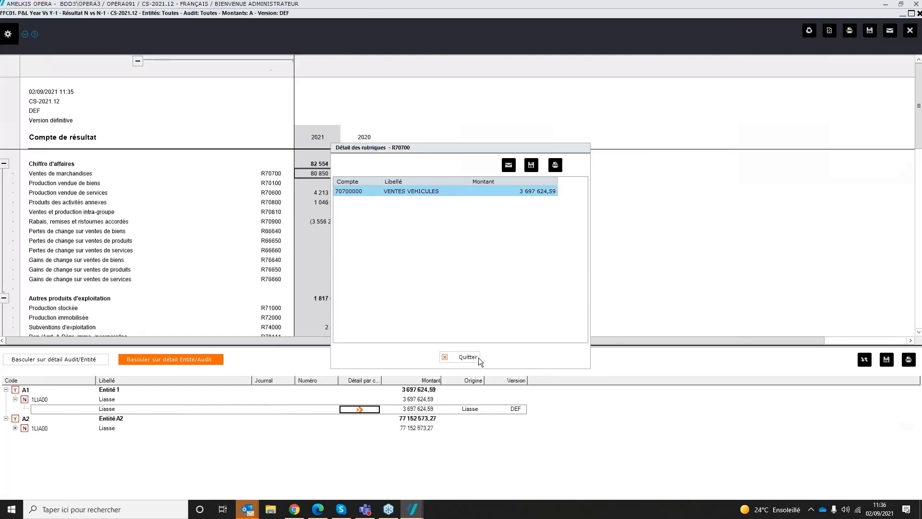
left_click(459, 357)
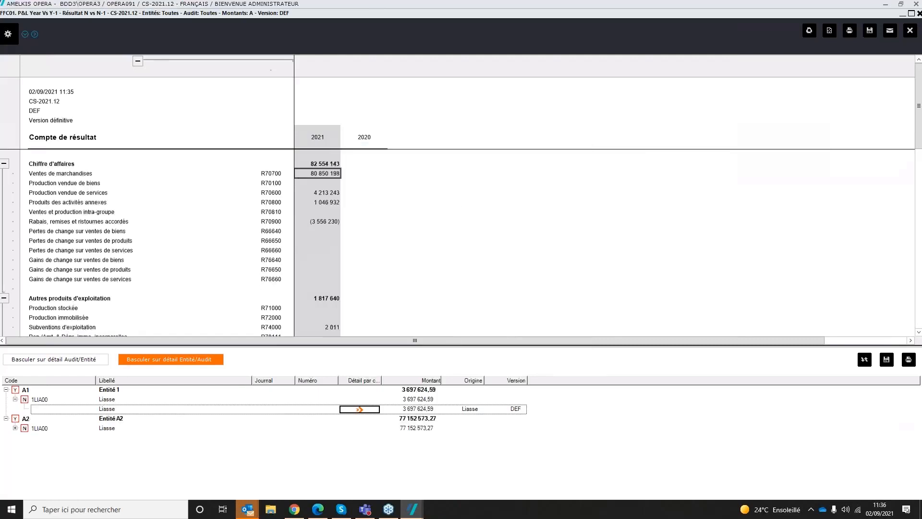
Step: Examine the entity/audit breakdown of the 2021 Production vendue de services amount, expanding the parent entity AM
left_click(318, 184)
left_click(313, 193)
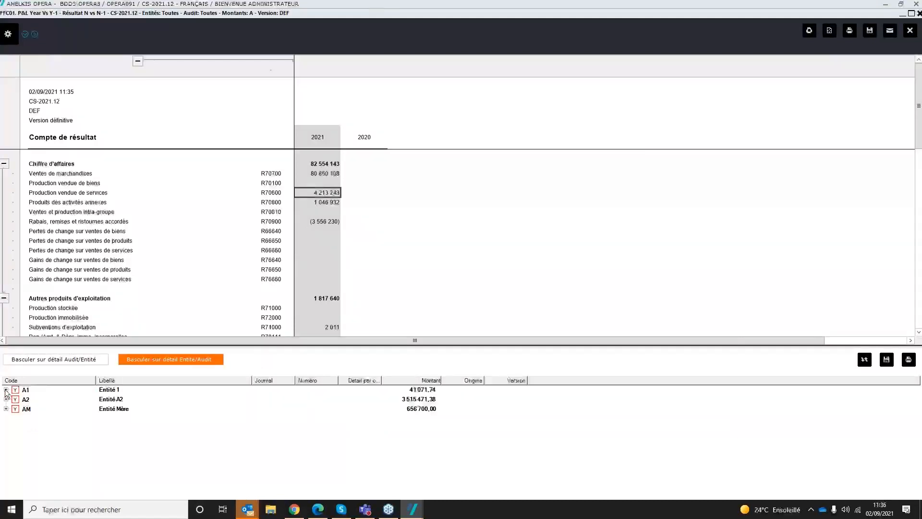
left_click(6, 409)
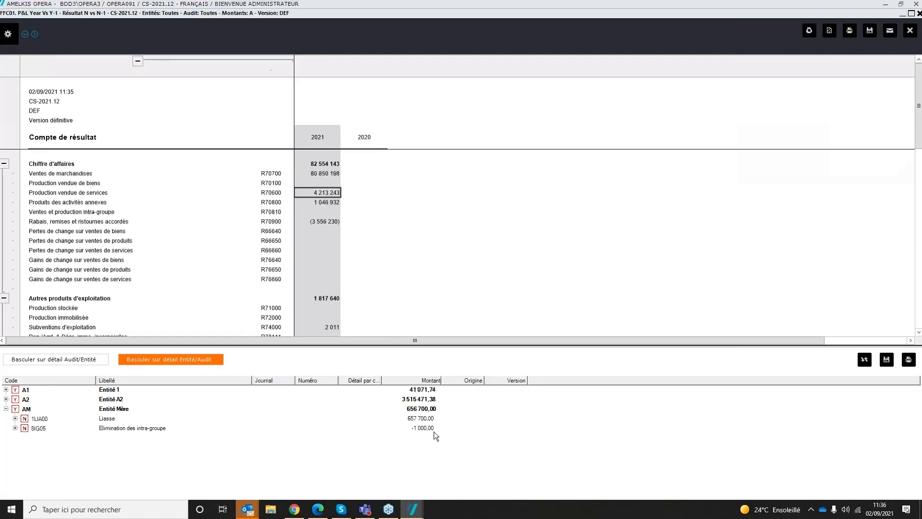
left_click(372, 314)
Step: Expand Produits financiers and examine the entity/audit breakdown of Dividendes des participations consolidées for parent entity AM, closing the breakdown when done
scroll(374, 302, "down", 8)
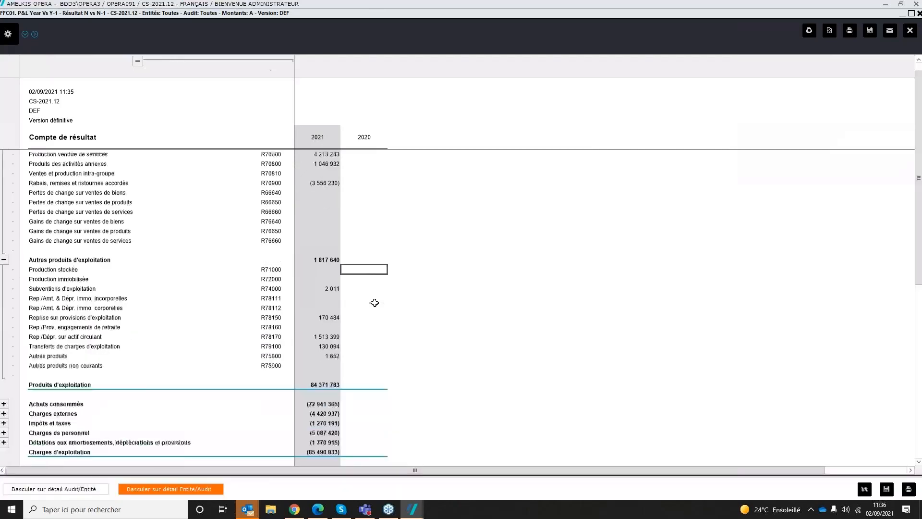
scroll(298, 303, "down", 1)
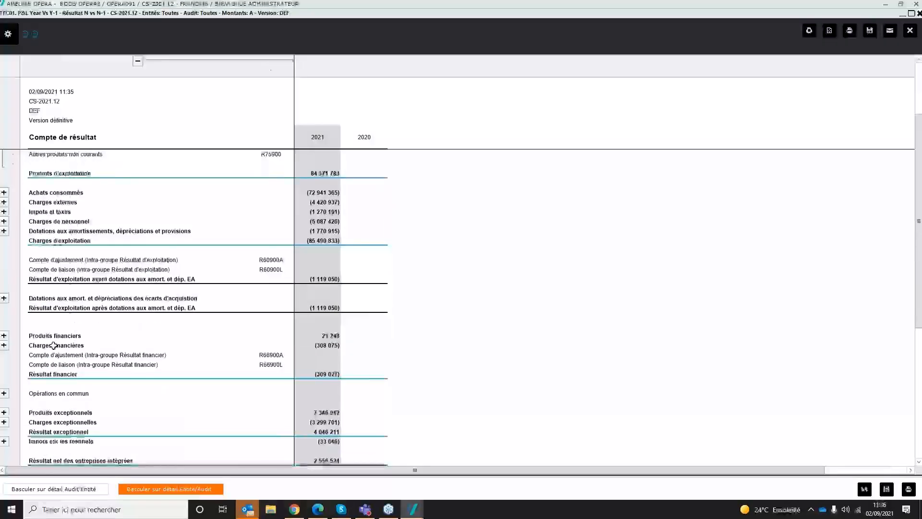
left_click(3, 336)
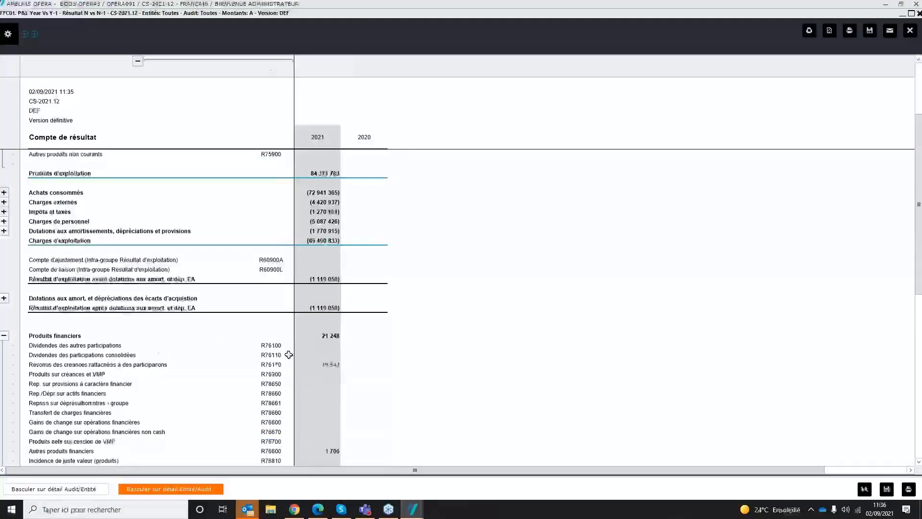
left_click(316, 348)
left_click(315, 353)
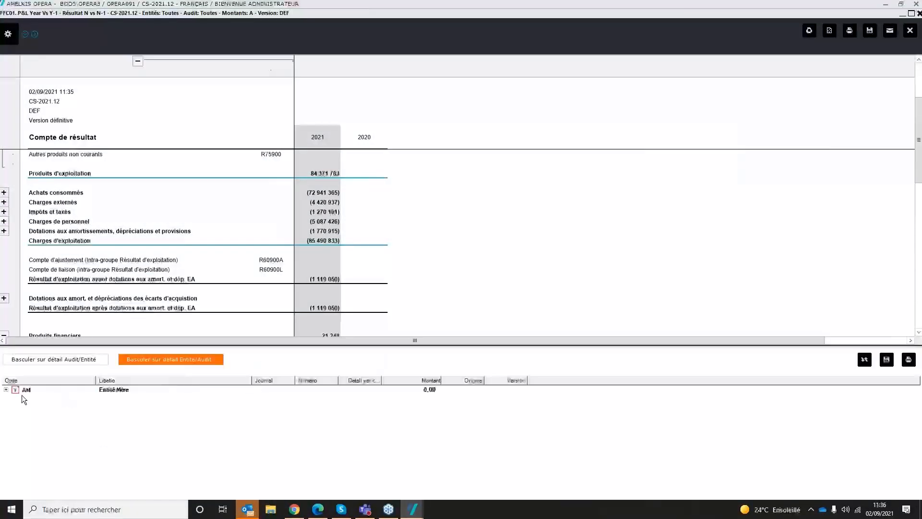
left_click(6, 390)
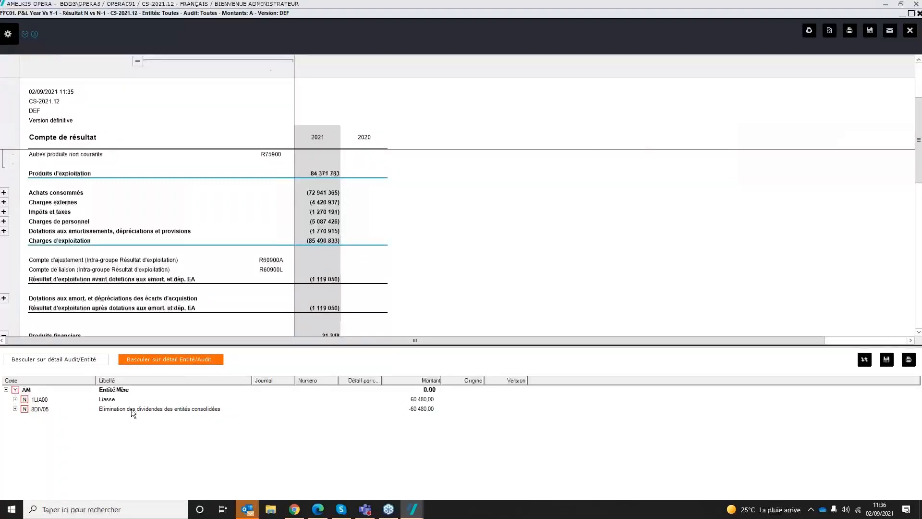
left_click(186, 358)
Step: Expand the Intérêts minoritaires line and examine its 2021 amount by audit and entity, closing the breakdown when done
scroll(457, 328, "down", 10)
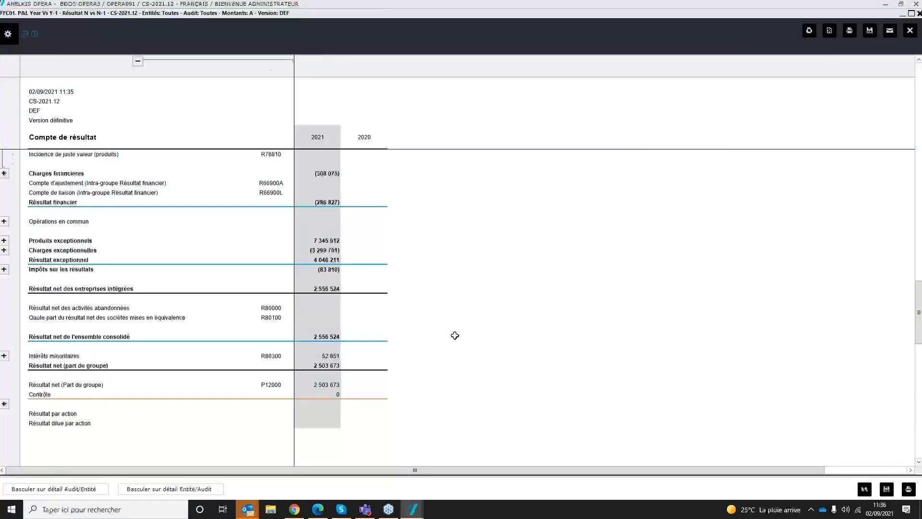
left_click(5, 356)
left_click(330, 356)
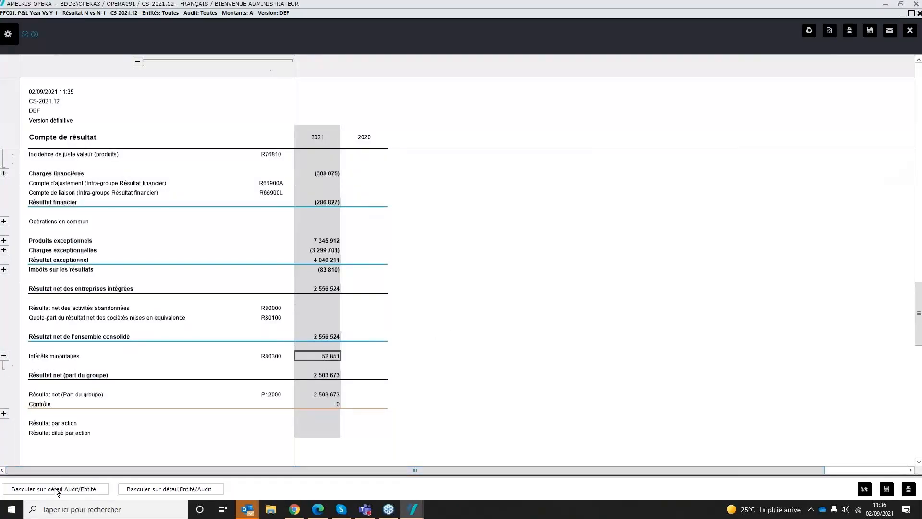
left_click(56, 488)
left_click(6, 390)
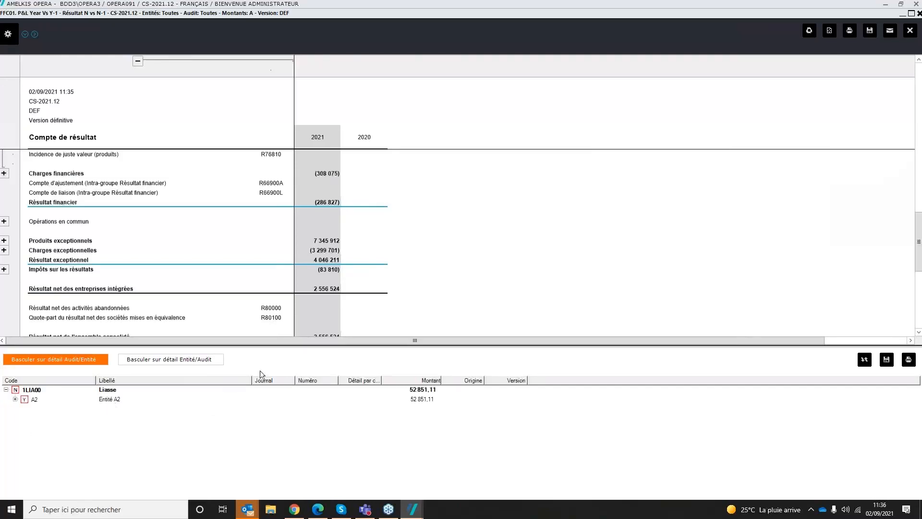
left_click(76, 359)
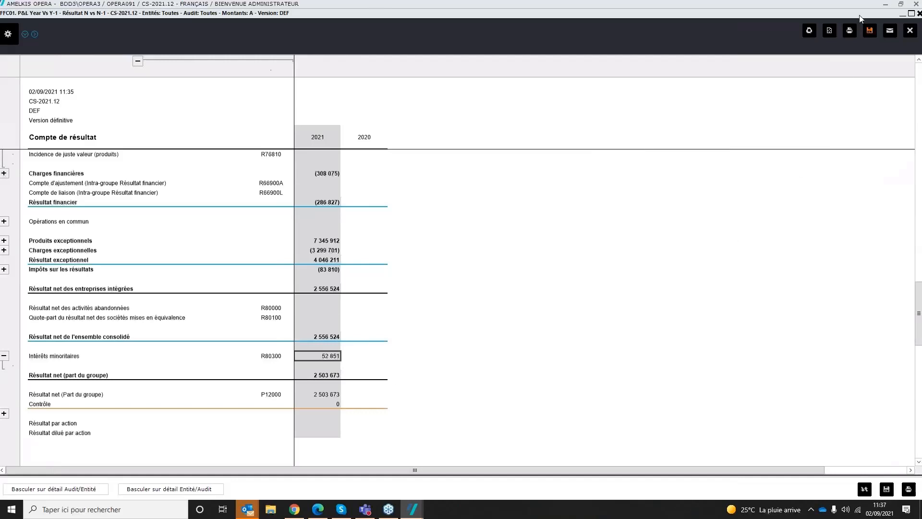
Step: Close the year comparison report and generate FFC02. P&L Entity - Résultat Entité, highlighting the Entité 1, Entité A2 and Entité Mère headings
left_click_drag(825, 15, 694, 34)
left_click(847, 140)
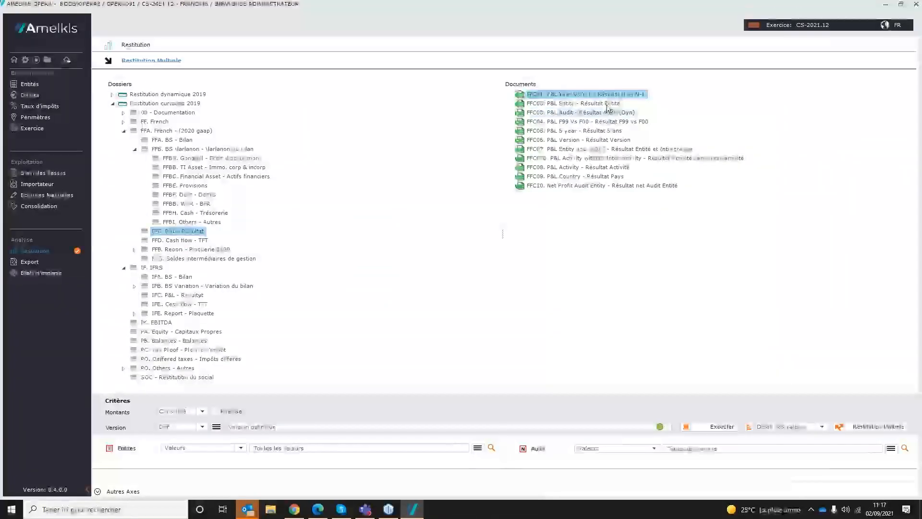
left_click(607, 104)
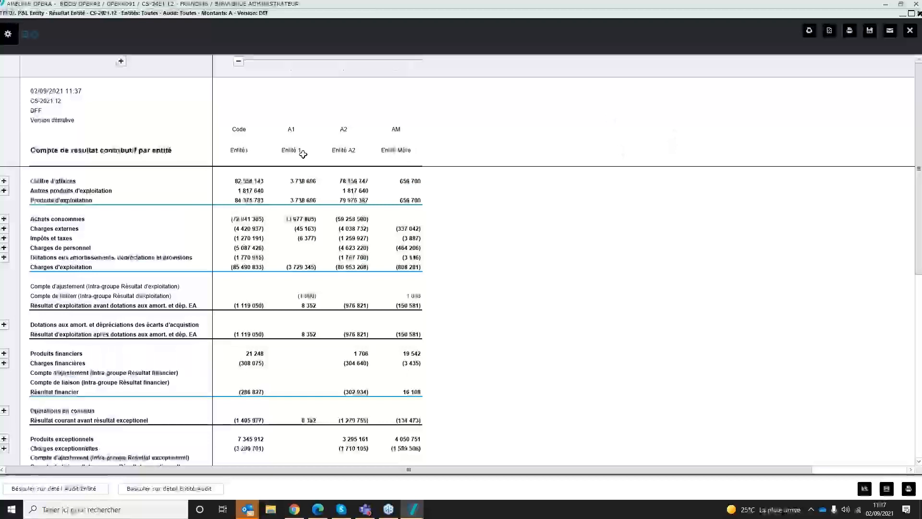
left_click_drag(298, 153, 387, 152)
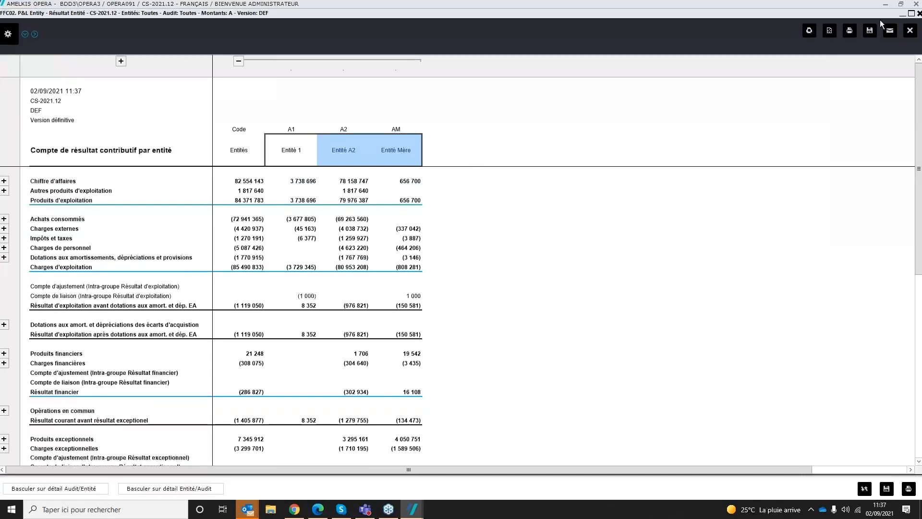
Step: Close the entity report and generate FFC03. P&L Audit - Résultat Audit (Dyn)
left_click_drag(823, 16, 773, 16)
left_click(859, 32)
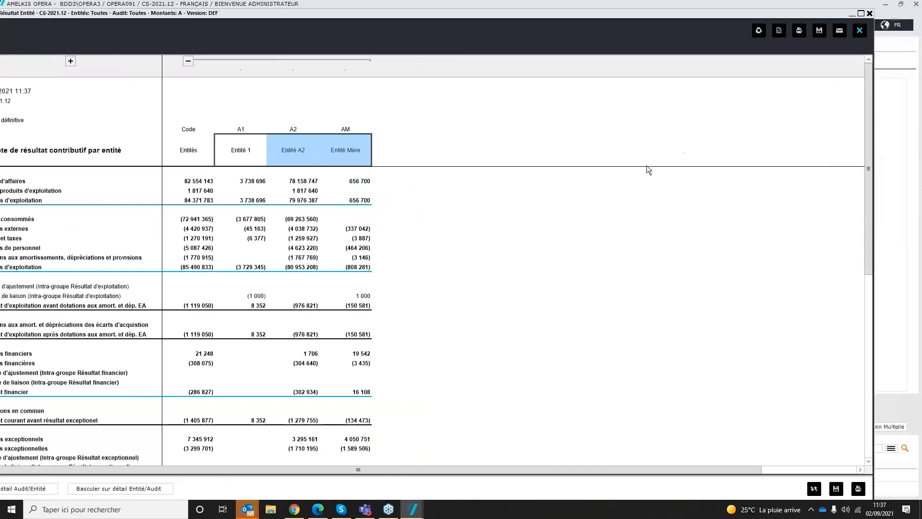
left_click(621, 113)
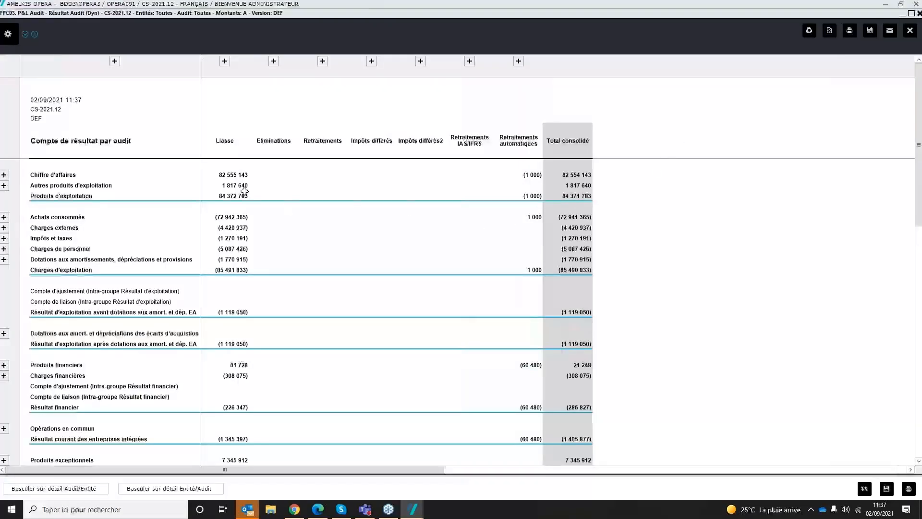
Step: Review the Liasse and adjustment columns of the audit report, expanding Retraitements automatiques to examine the intra-group elimination on Chiffre d'affaires
left_click(234, 176)
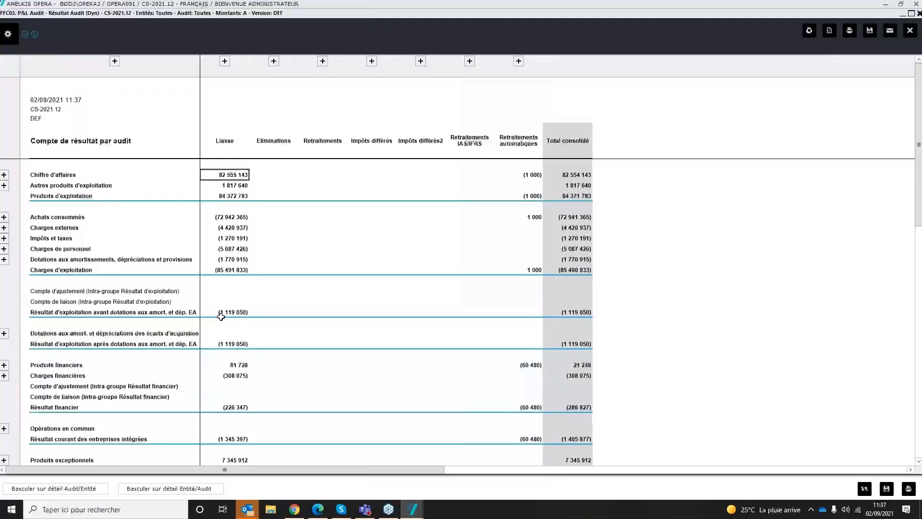
left_click_drag(274, 141, 558, 181)
left_click(534, 364)
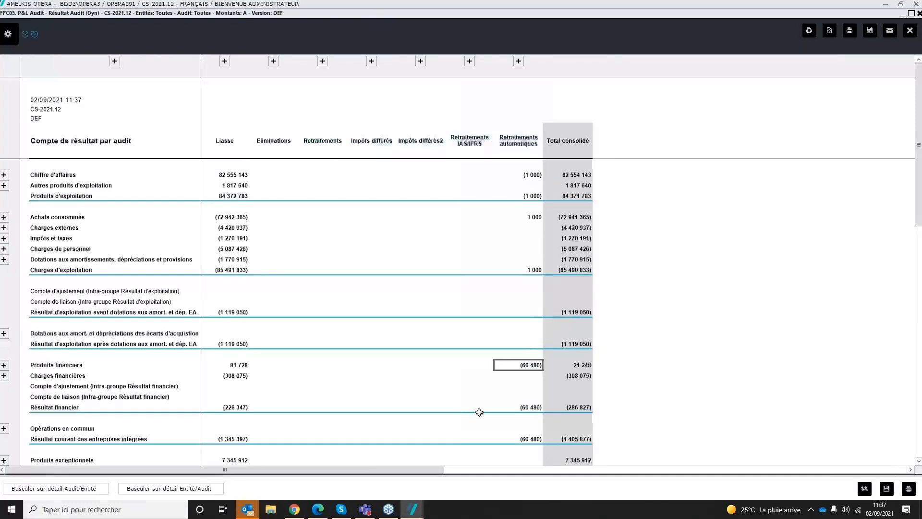
left_click(519, 61)
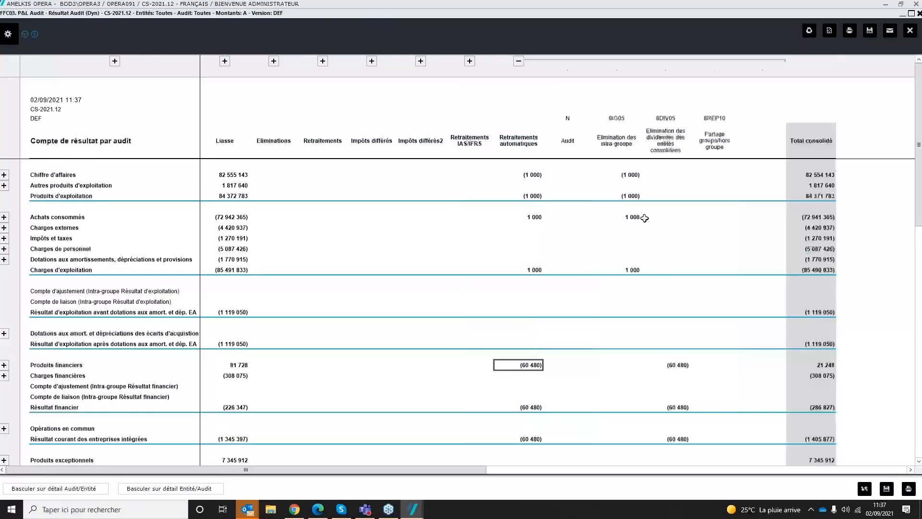
left_click(624, 174)
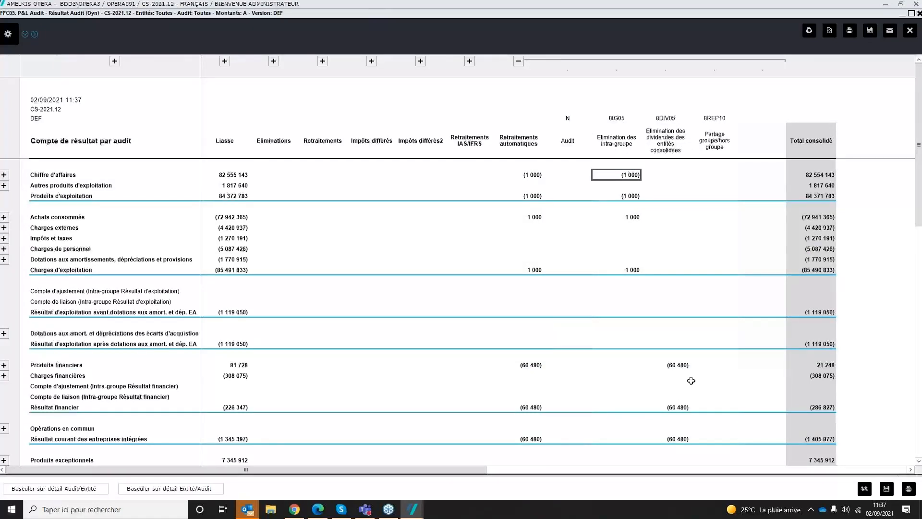
Step: Close the audit report and generate FFA01. BS - Bilan from the FFA. French - (2020 gaap) reports
left_click_drag(795, 14, 711, 16)
left_click(826, 31)
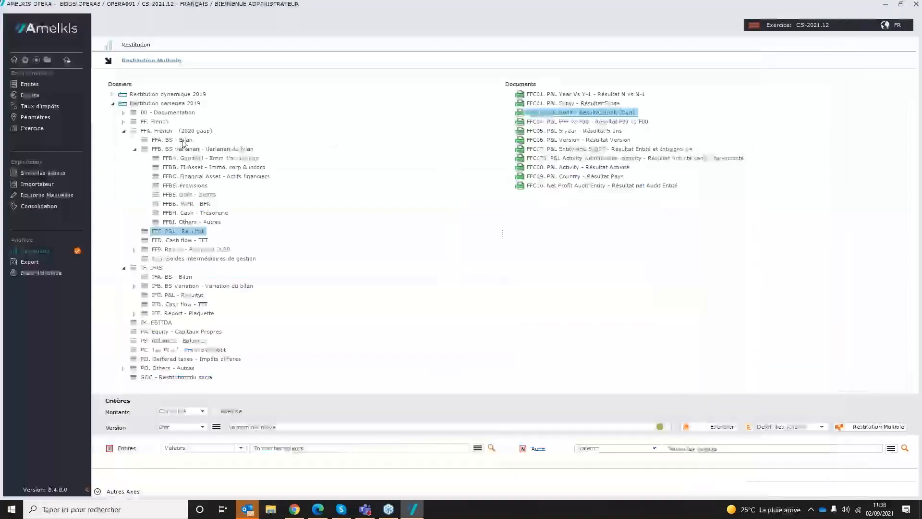
left_click(184, 140)
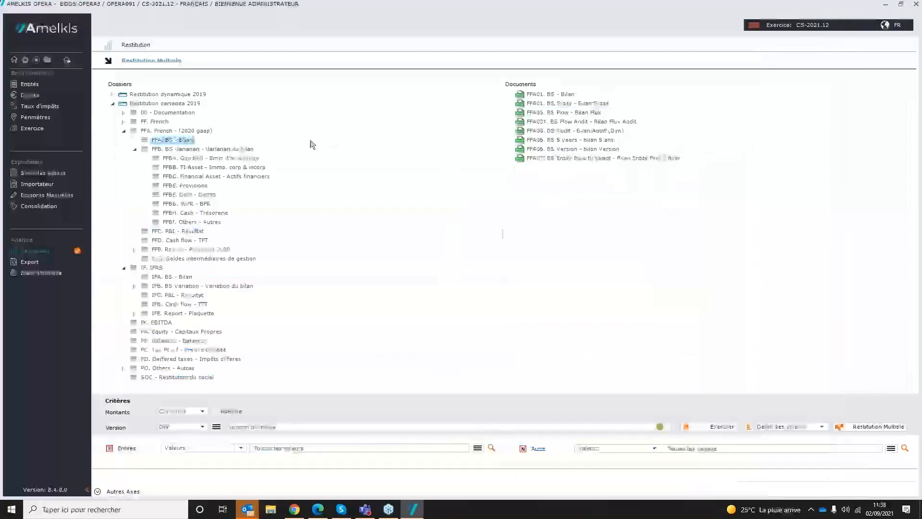
left_click(549, 95)
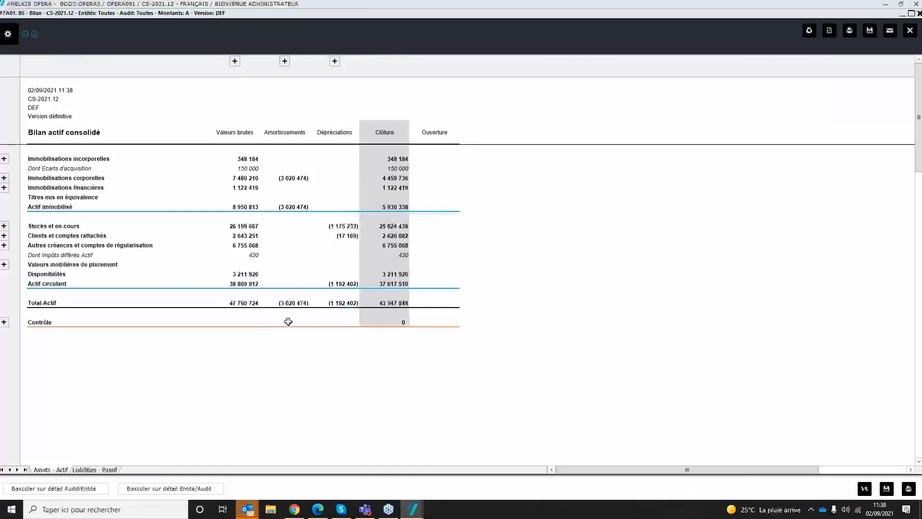
Step: Examine the gross Impôts différés Actif amount by audit and entity, expanding Autres créances et comptes de régularisation and audit code 4IDF05
left_click(249, 256)
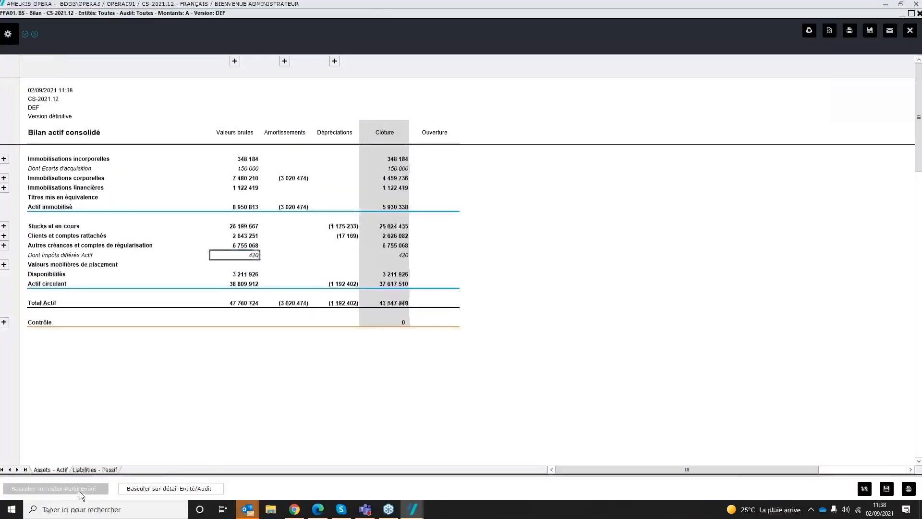
left_click(54, 488)
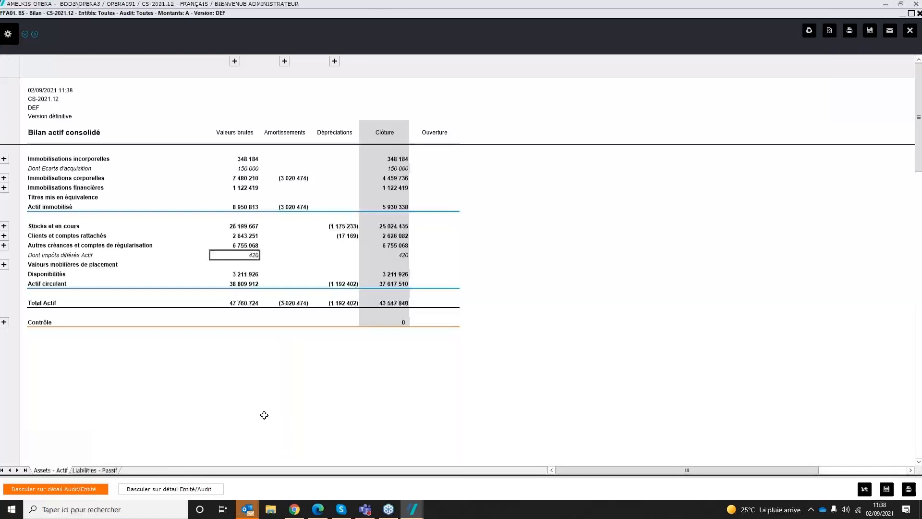
left_click(5, 245)
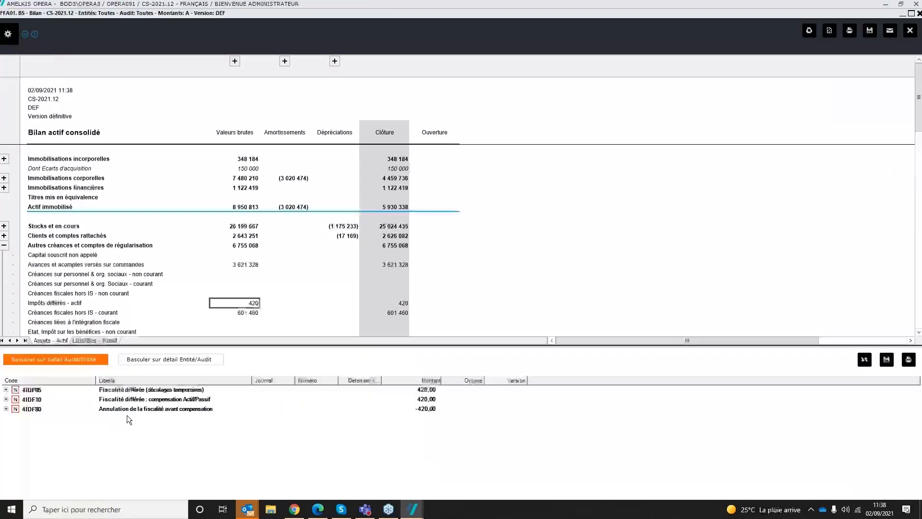
left_click(6, 389)
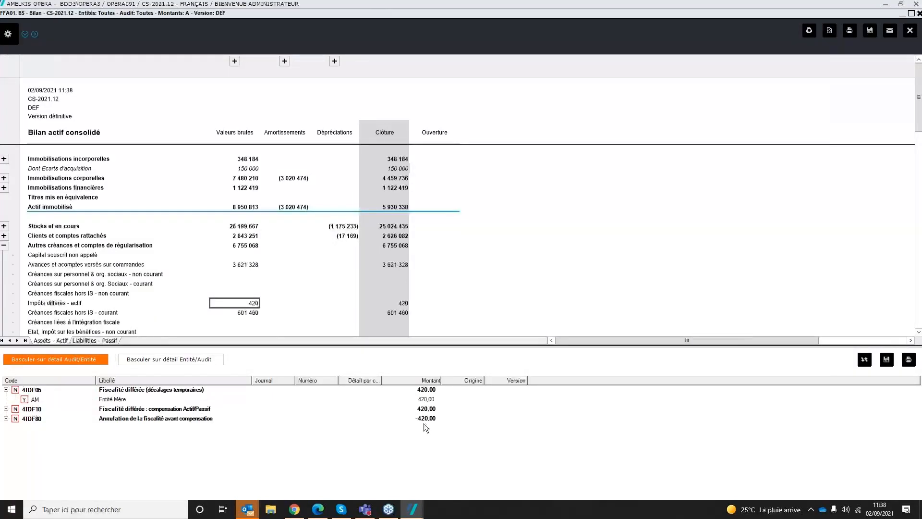
Step: Expand Immobilisations incorporelles and trace the Ecart d'acquisition amount to its RET01 entry under Entité Mère, closing the entry when done
left_click(4, 159)
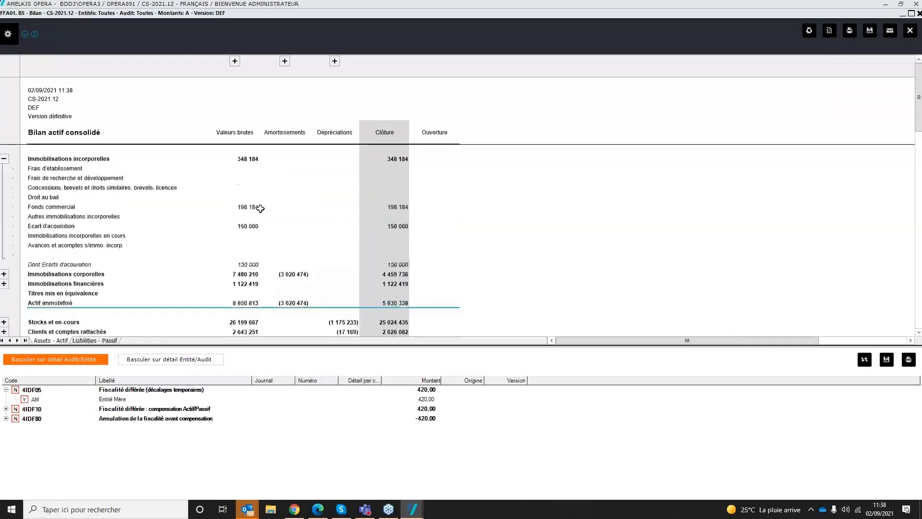
left_click(255, 228)
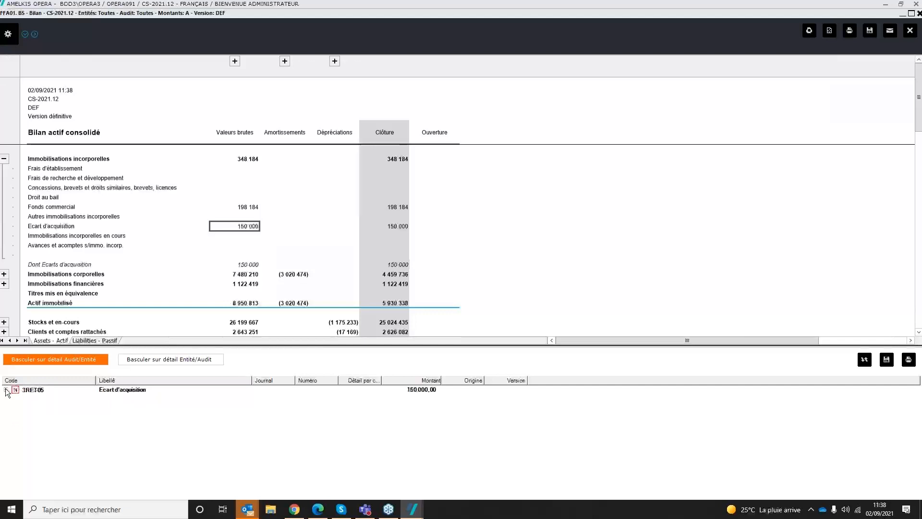
left_click(15, 399)
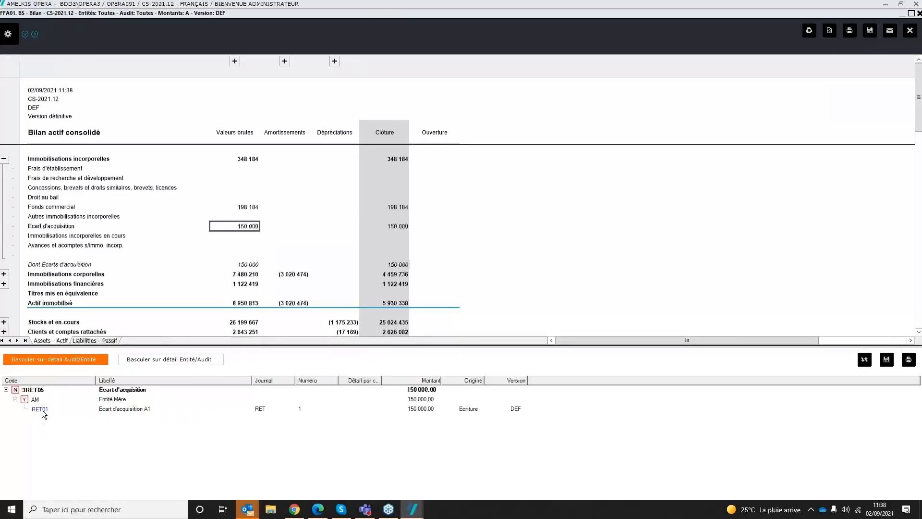
left_click(40, 409)
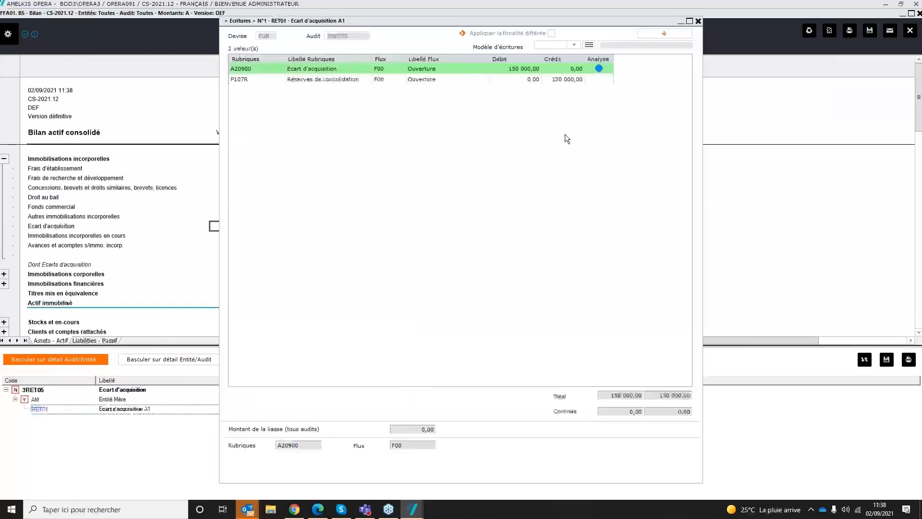
left_click(698, 20)
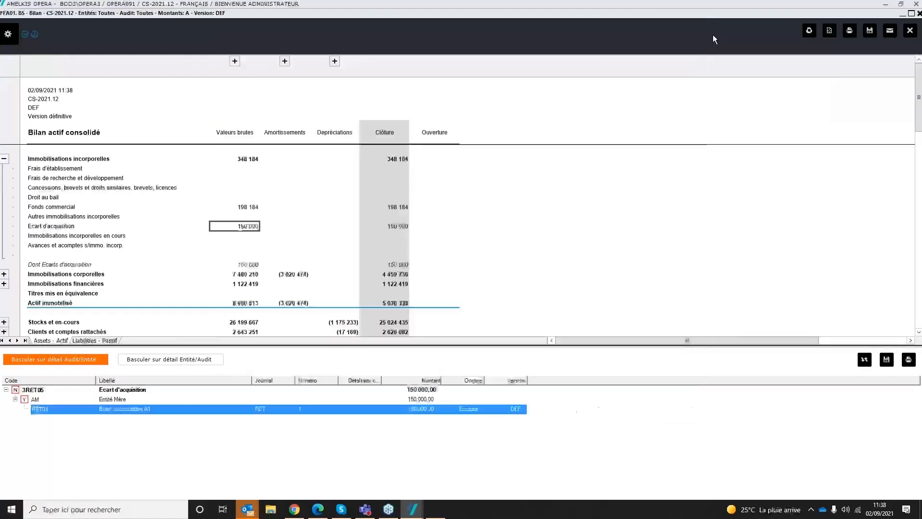
Step: Close the balance sheet report and generate PA1 - Individual net equity variation from the PA. Equity - Capitaux Propres reports
left_click(911, 13)
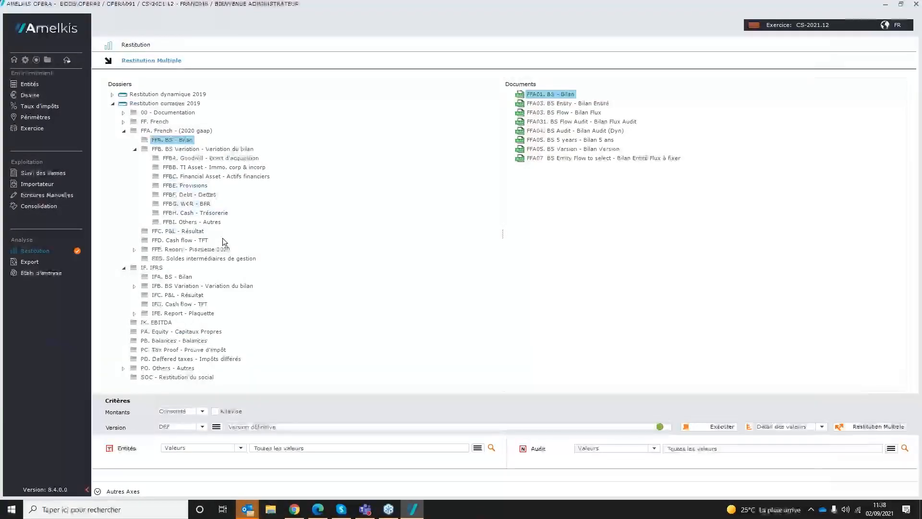
left_click(204, 331)
left_click(635, 95)
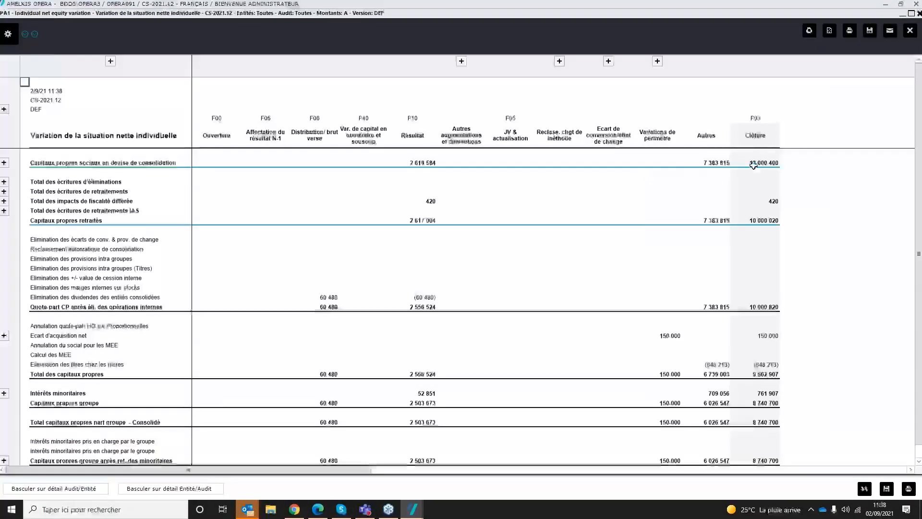
Step: Expand the elimination entries and deferred tax impact totals, and highlight the F06 to F10 amounts for the elimination of consolidated entities' dividends
left_click(4, 182)
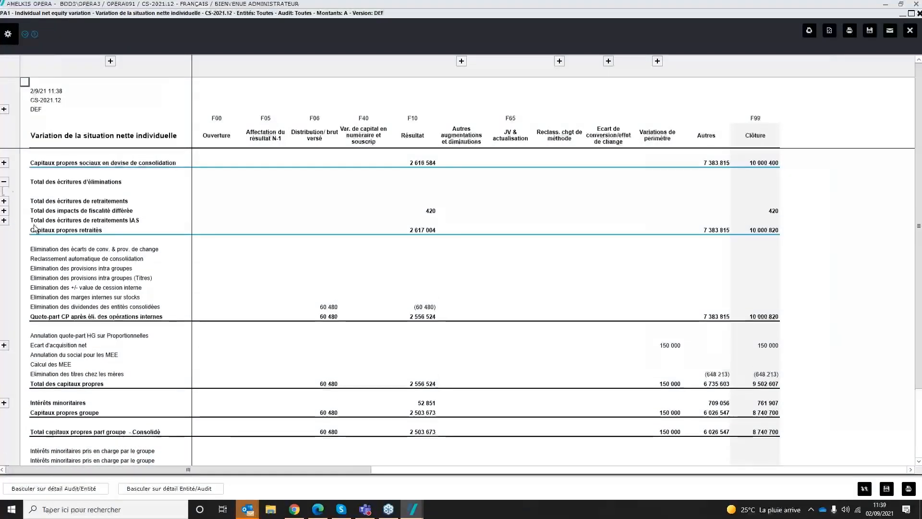
left_click(4, 210)
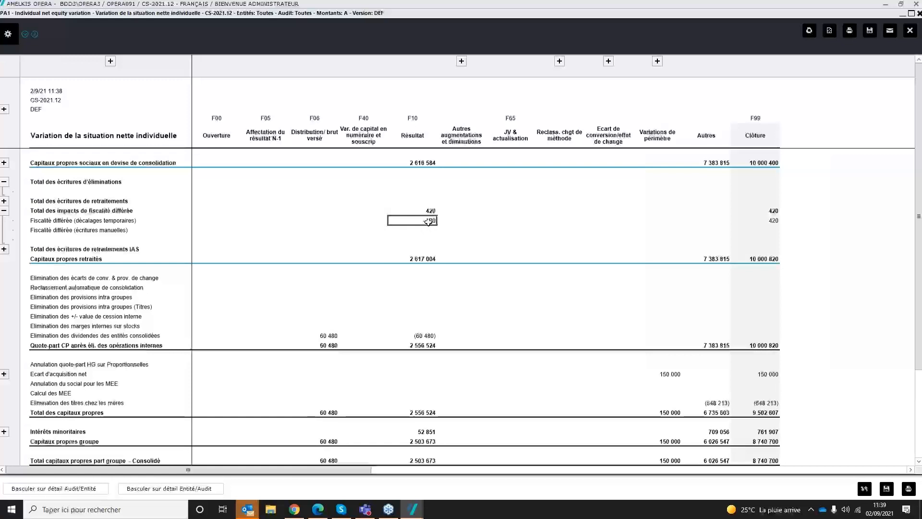
left_click_drag(328, 335, 432, 338)
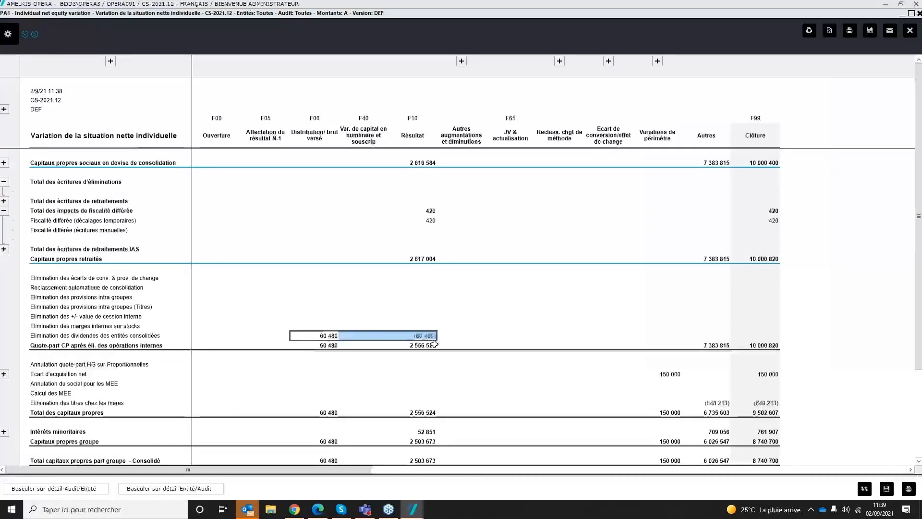
Step: Expand Intérêts minoritaires, review the breakdown through to the group equity totals, and close the equity variation report
left_click(4, 431)
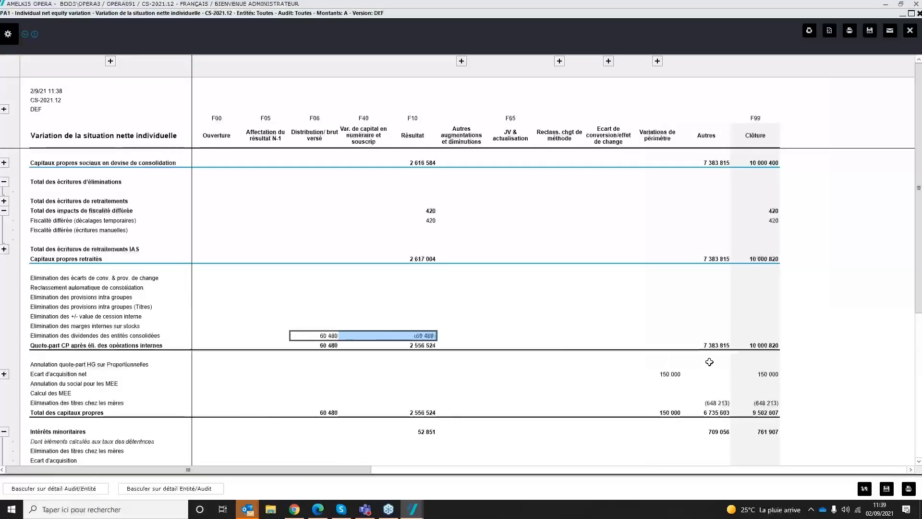
scroll(710, 361, "down", 6)
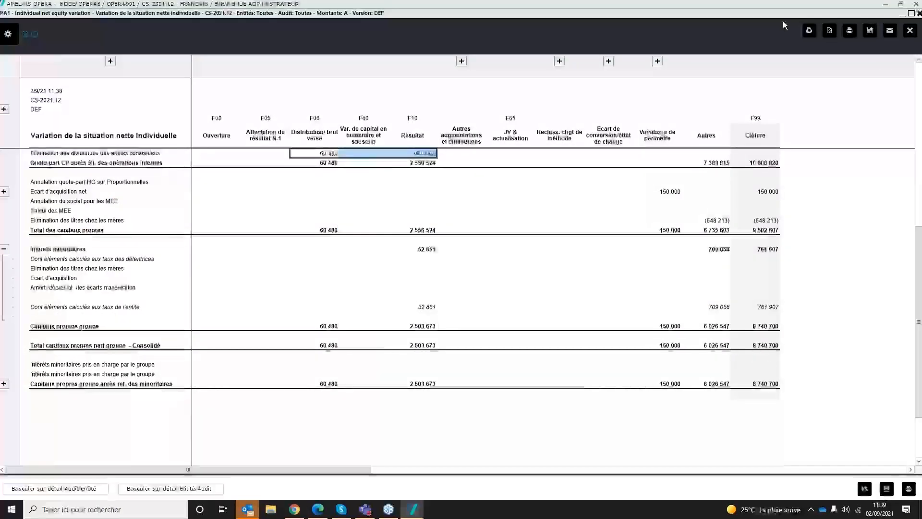
left_click_drag(783, 15, 690, 20)
left_click(818, 35)
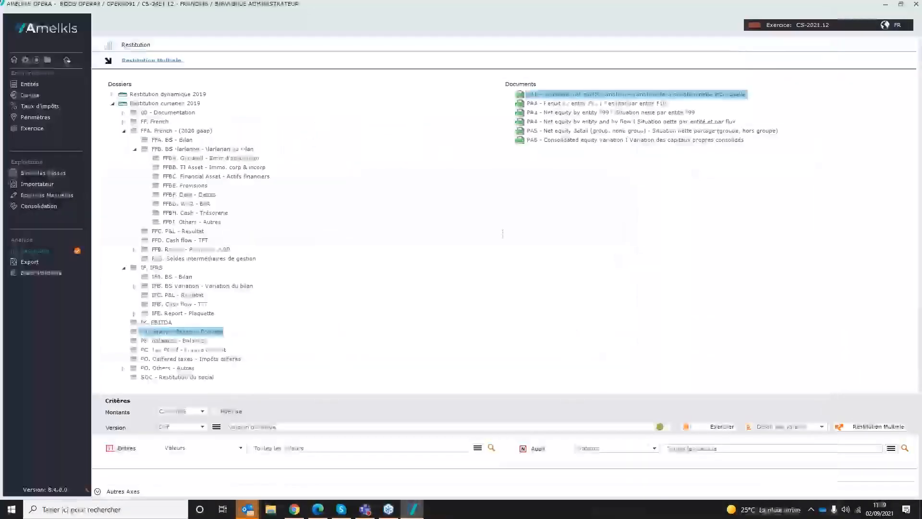